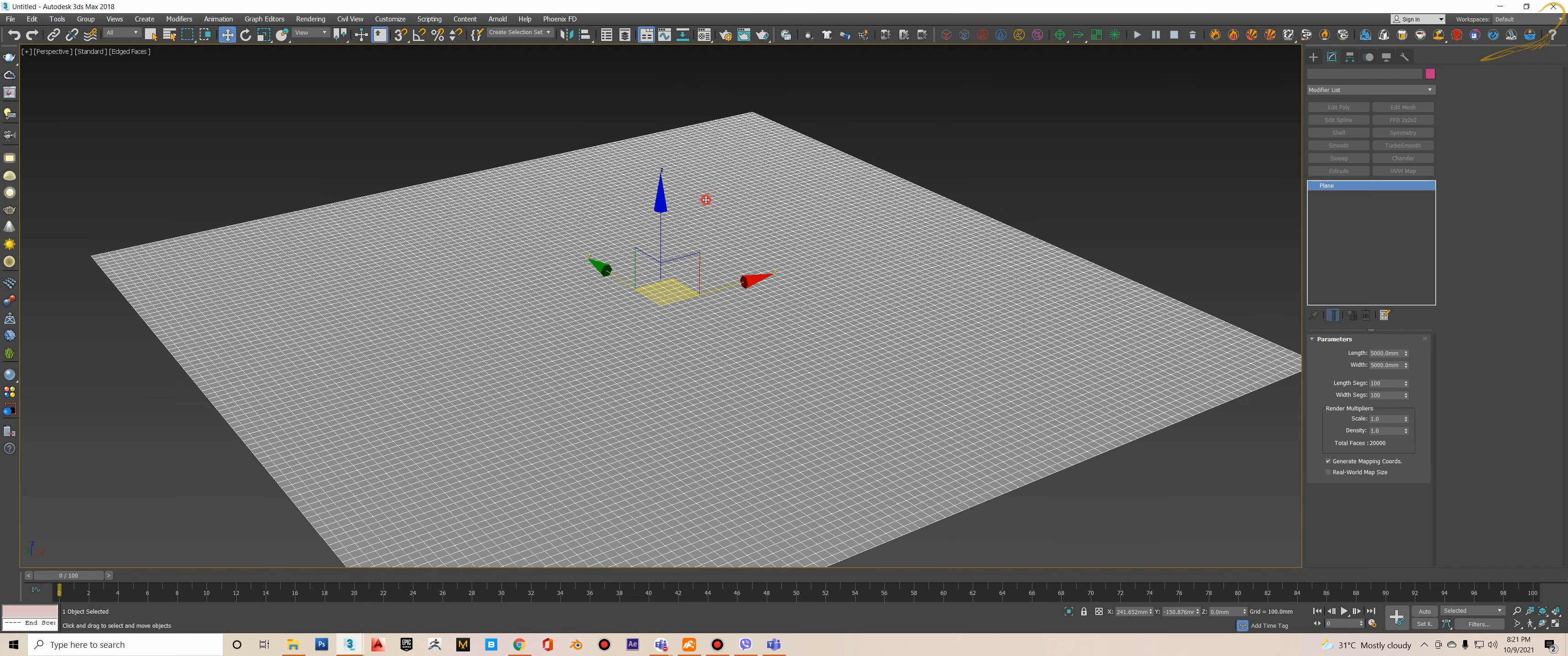
# - Convert the selected plane to an editable poly
pyautogui.rightClick(787, 214)
pyautogui.moveTo(886, 343)
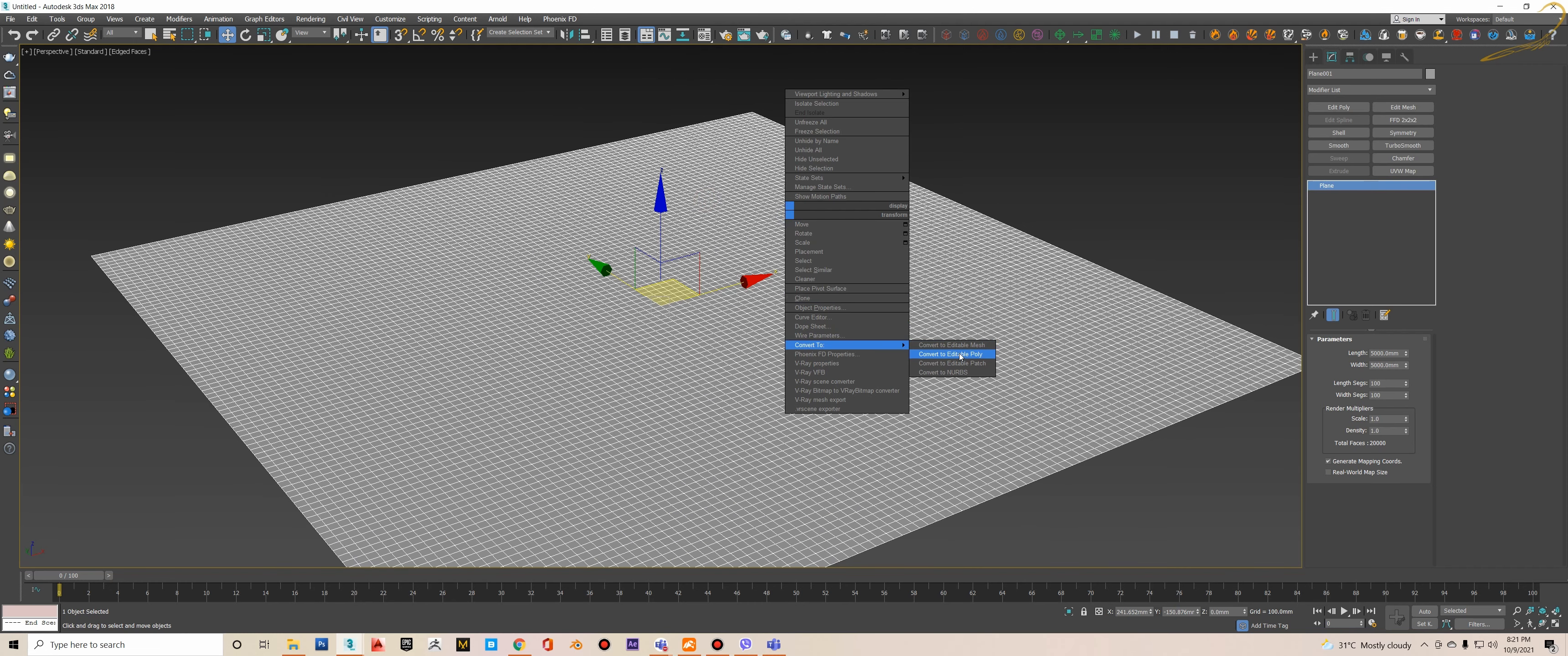
pyautogui.click(957, 355)
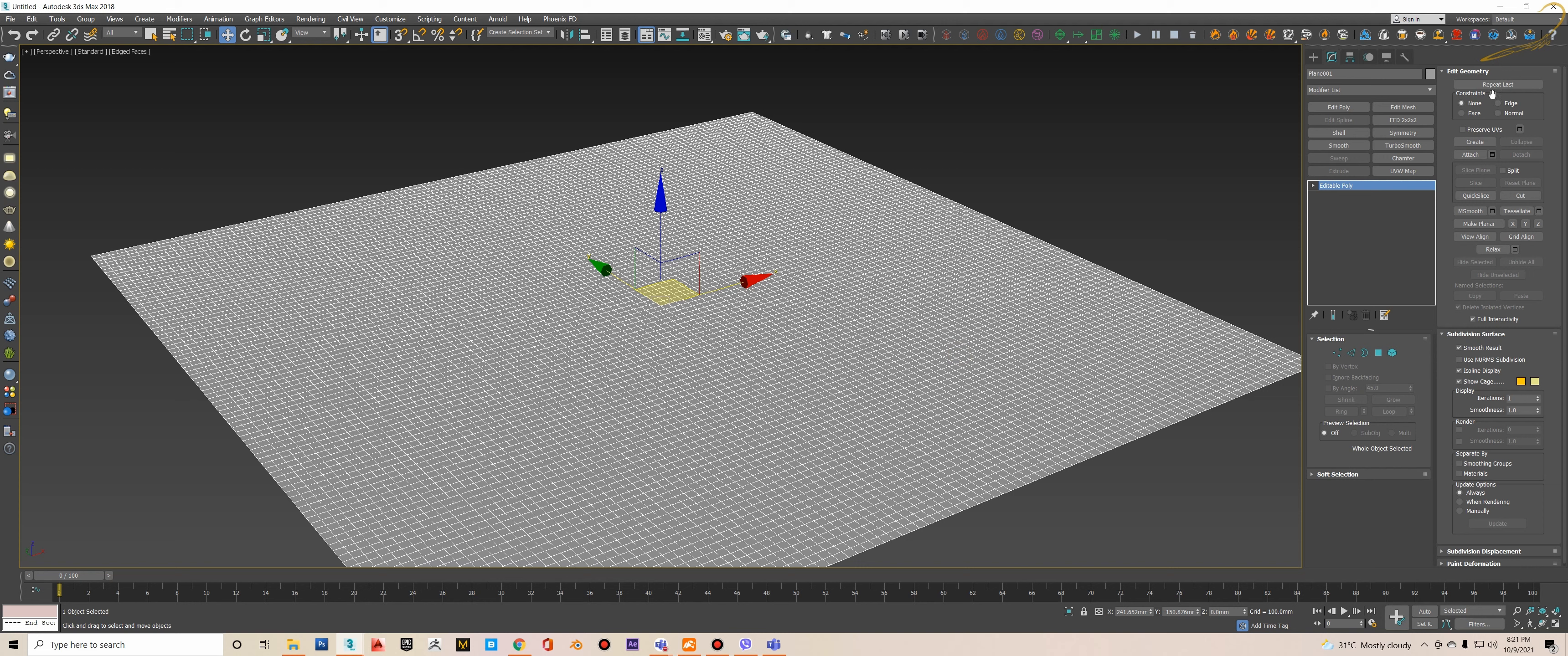
# - Collapse the Edit Geometry and Subdivision Surface settings and expand the Paint Deformation settings
pyautogui.click(1493, 72)
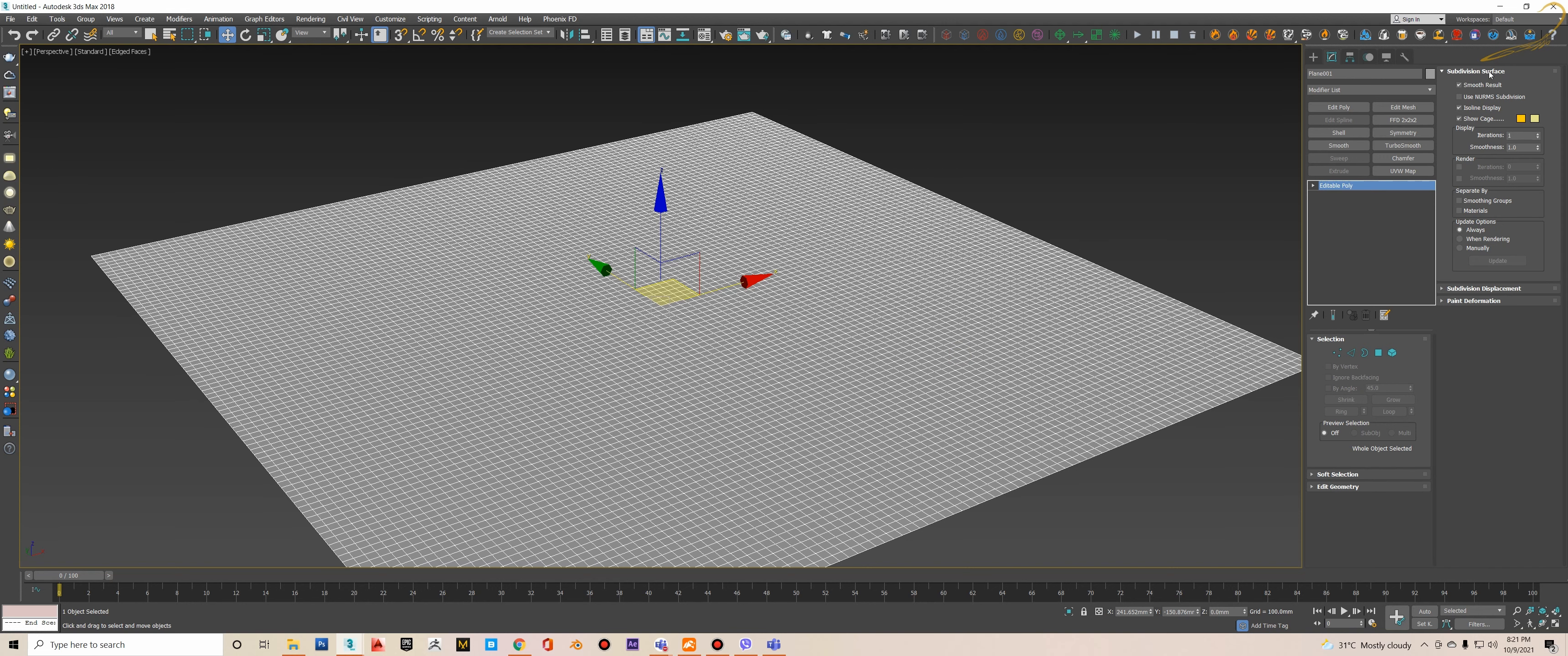
pyautogui.click(1488, 71)
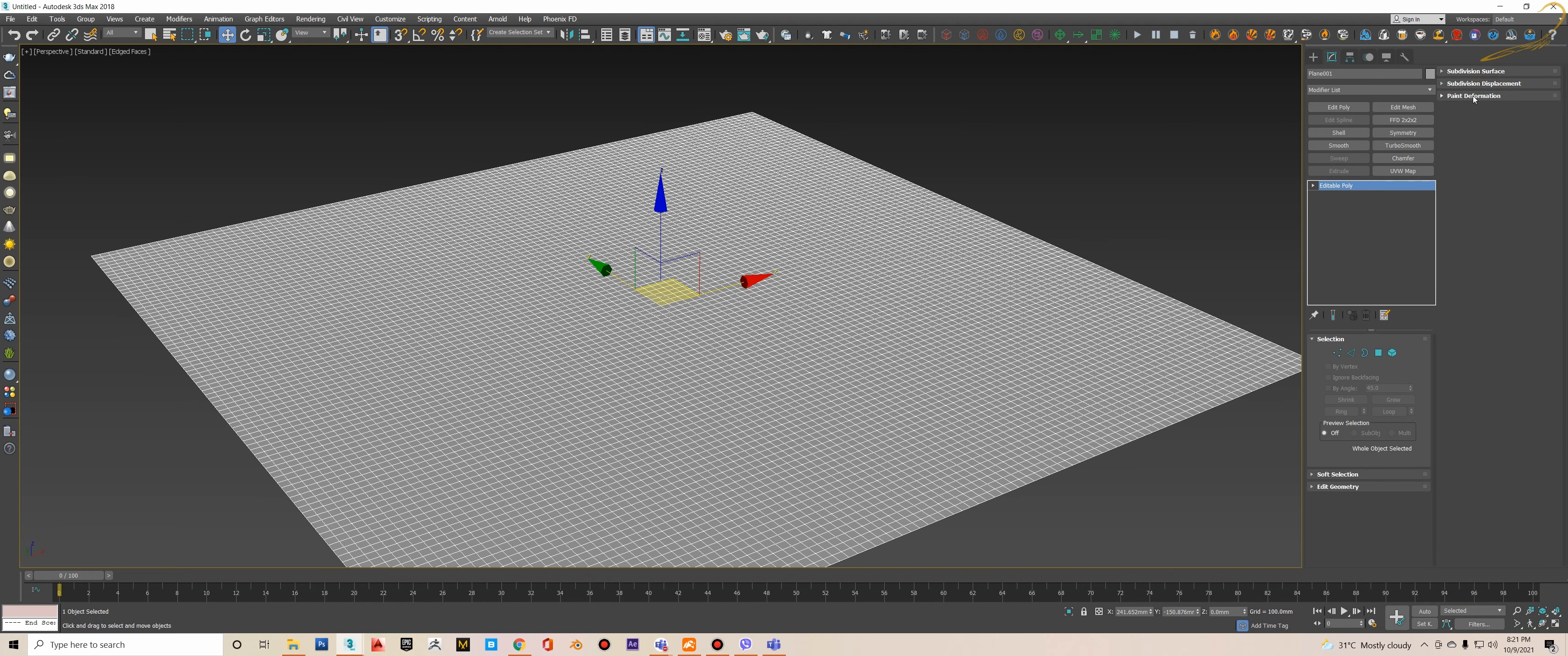
pyautogui.click(1475, 97)
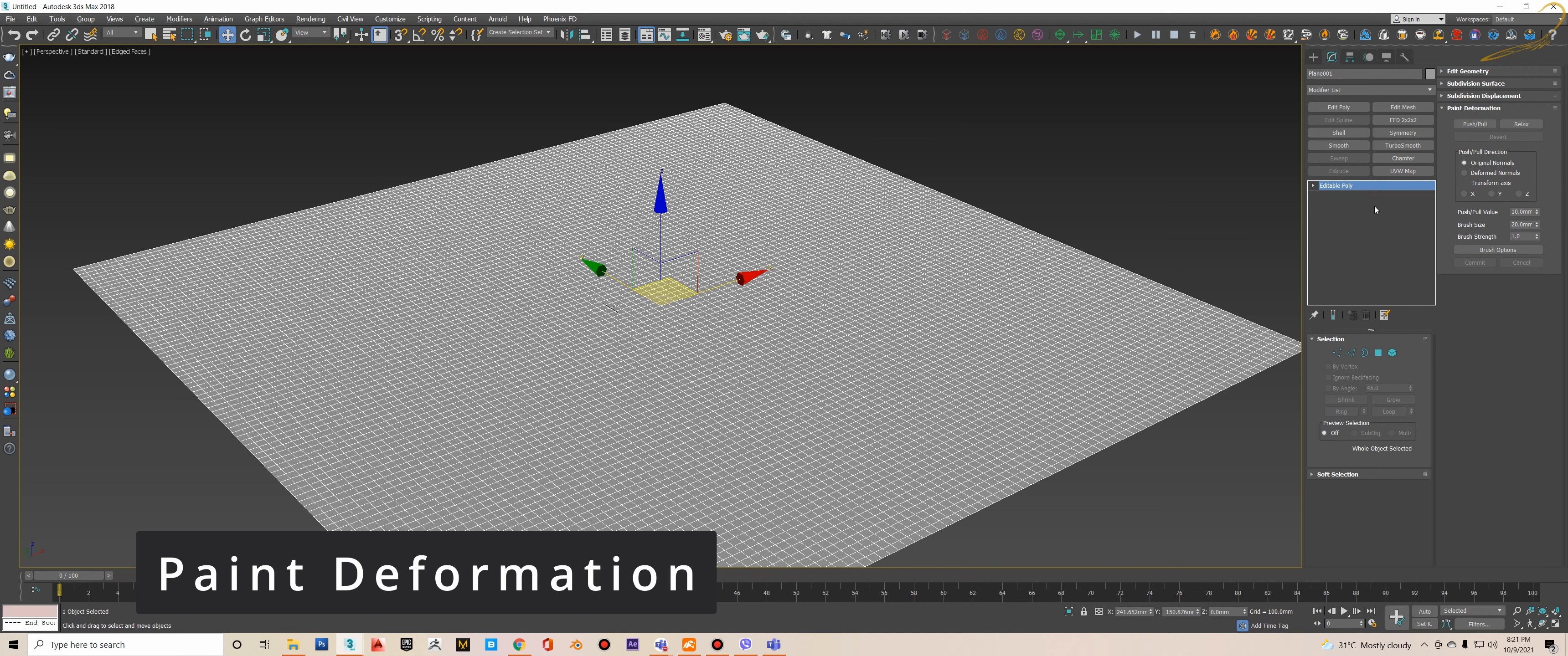
# - Look through the editable poly's Vertex, Edge and Polygon sub-object levels and return to the whole-object level
pyautogui.click(1314, 187)
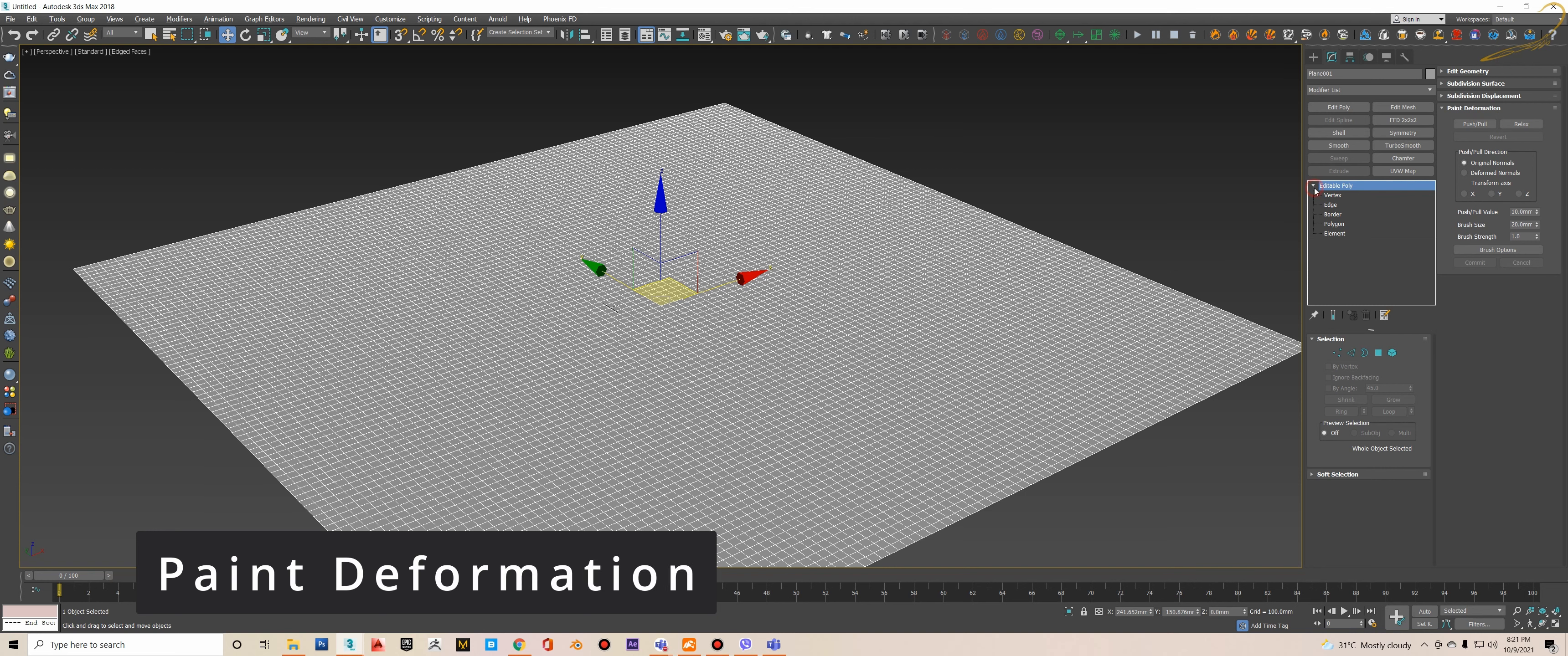
pyautogui.click(1339, 196)
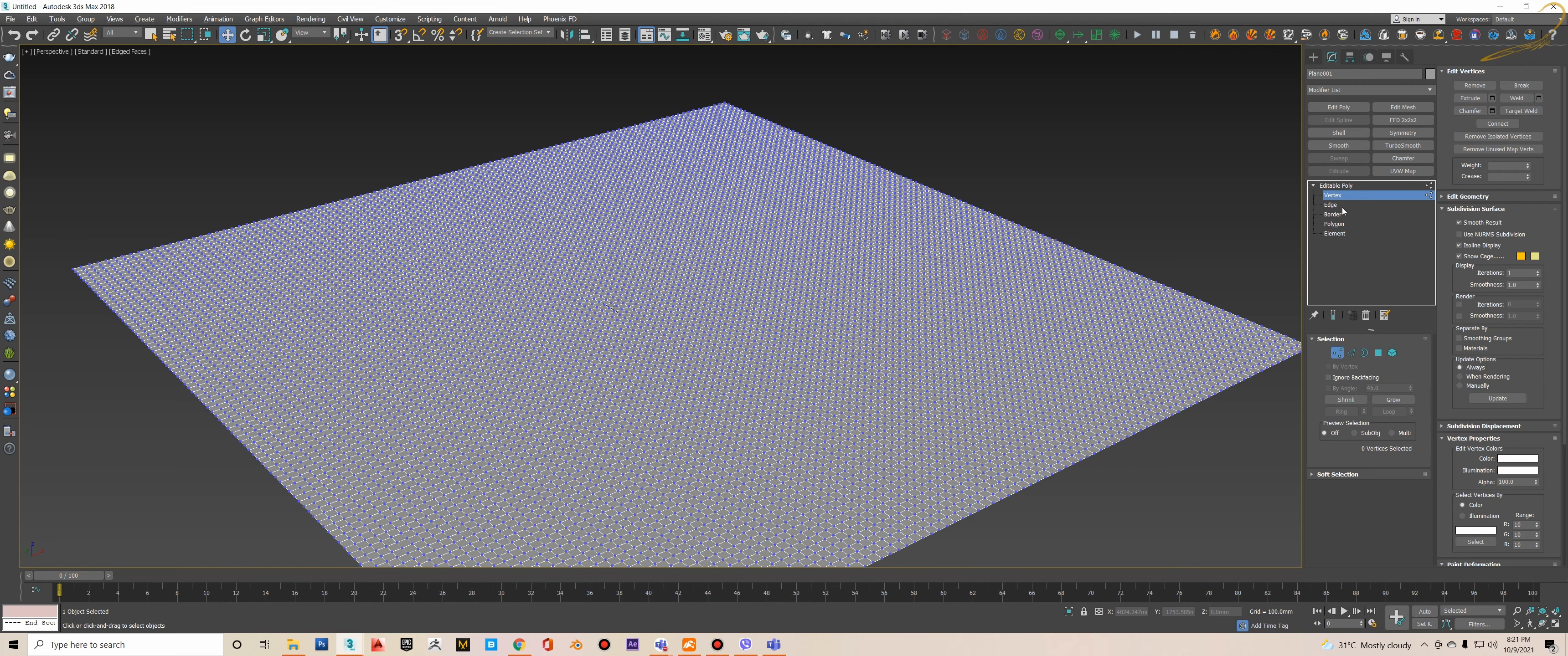
pyautogui.click(1339, 205)
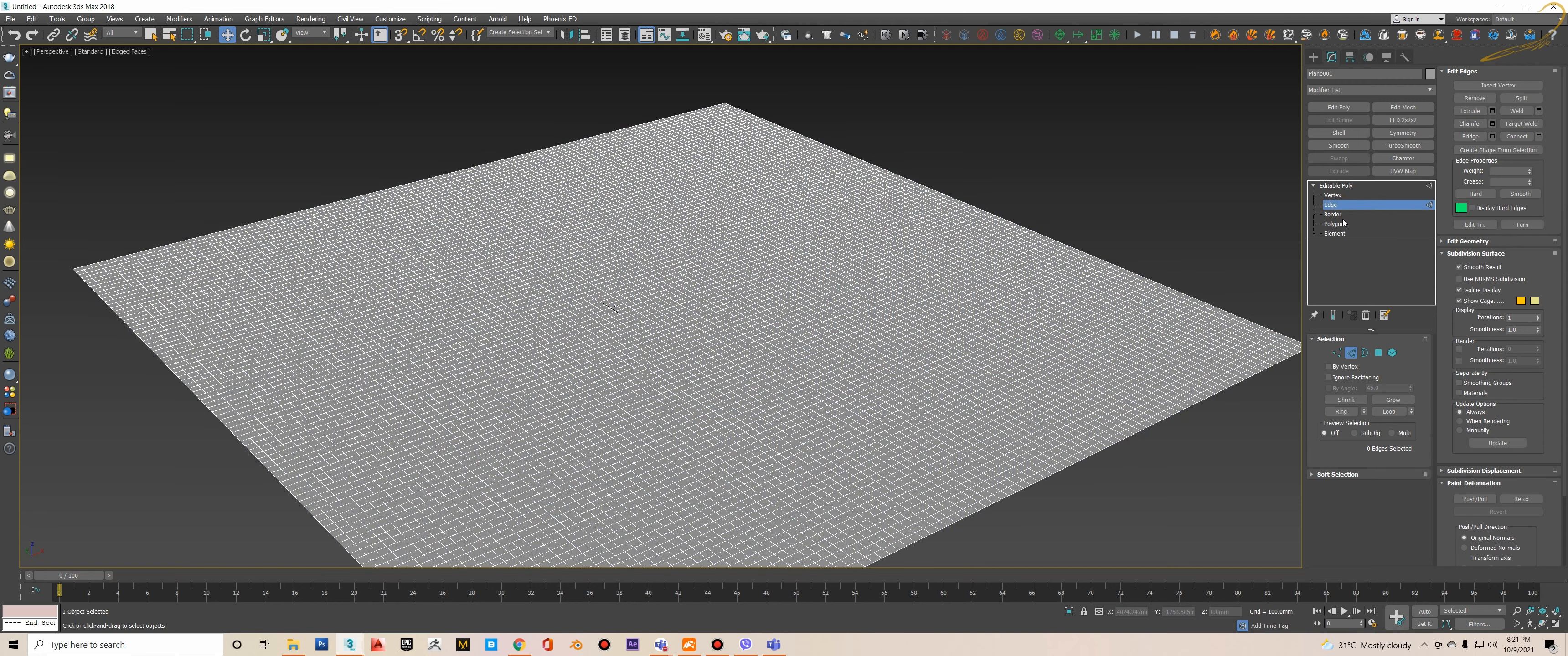
pyautogui.click(1341, 224)
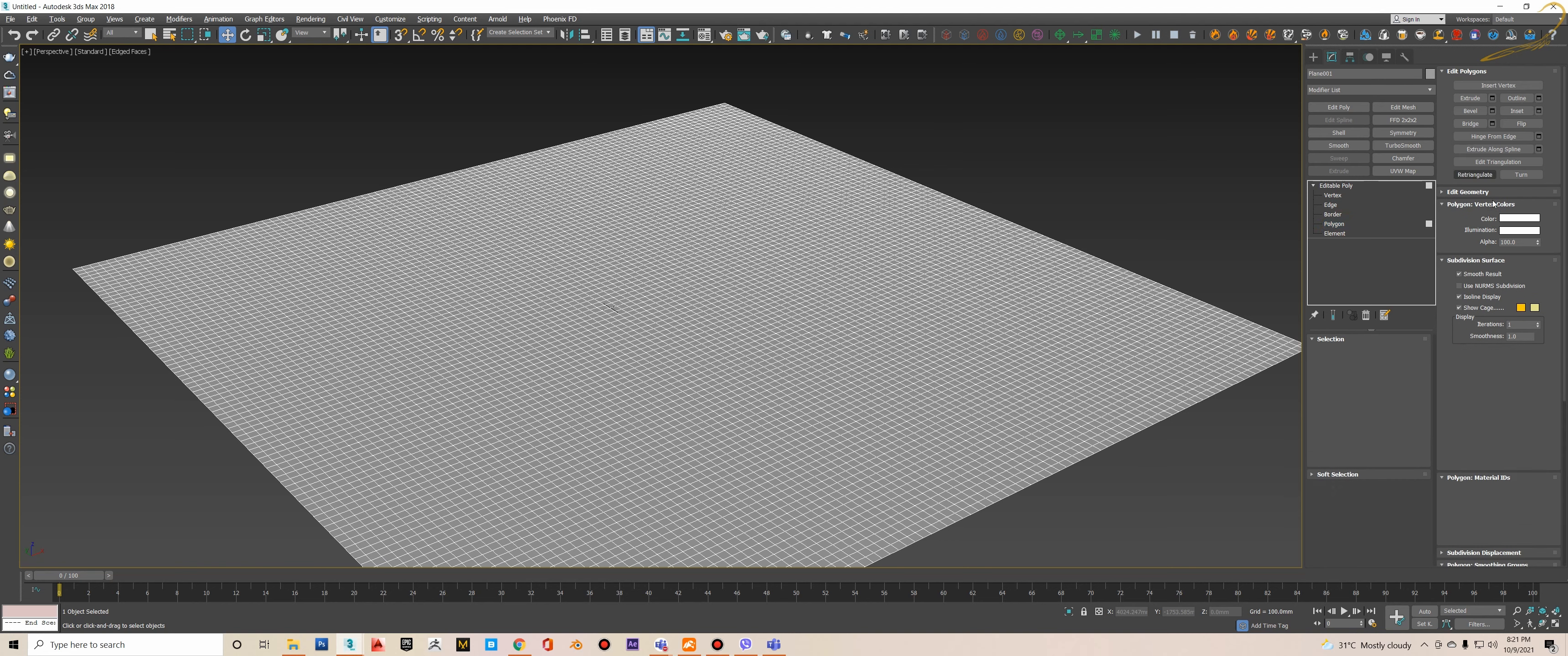
pyautogui.click(1348, 225)
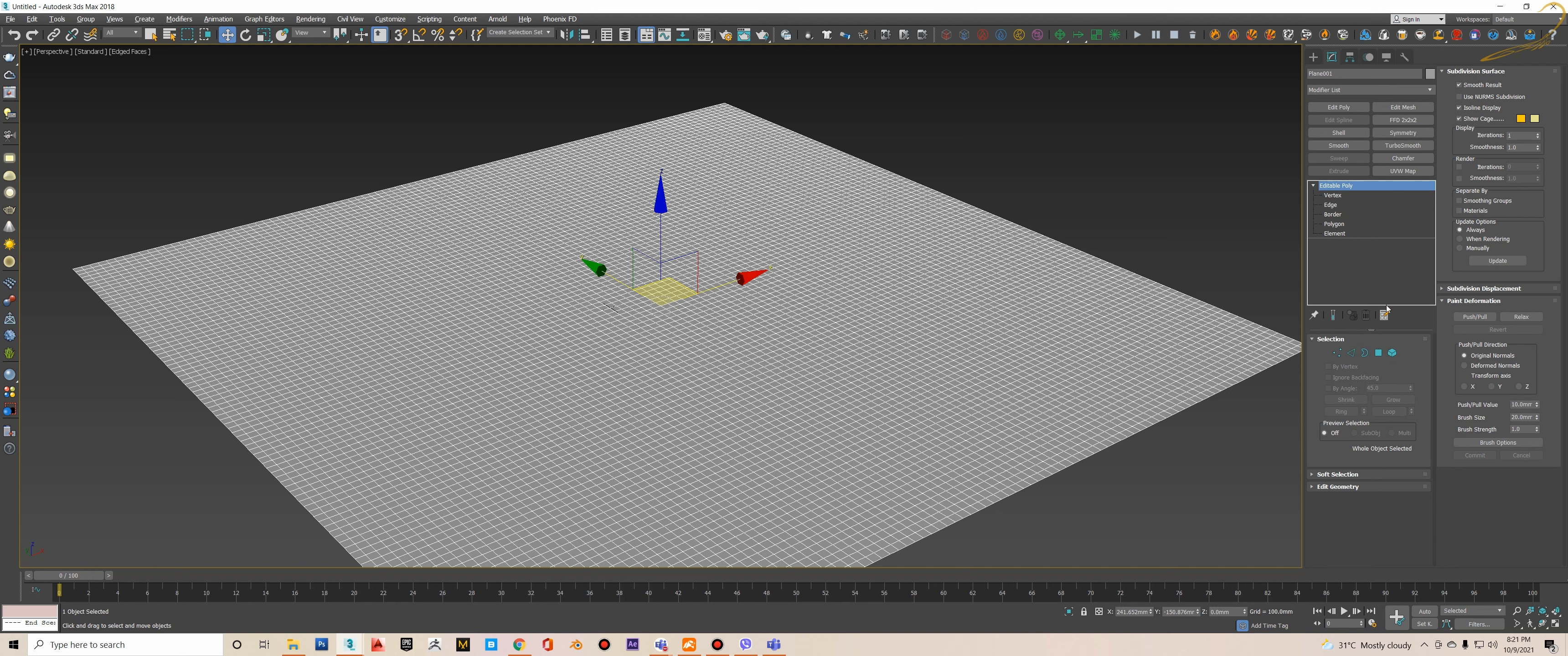
pyautogui.keyDown('alt'); pyautogui.moveTo(906, 303); pyautogui.dragTo(1035, 219, button='middle'); pyautogui.keyUp('alt')
pyautogui.click(1041, 214)
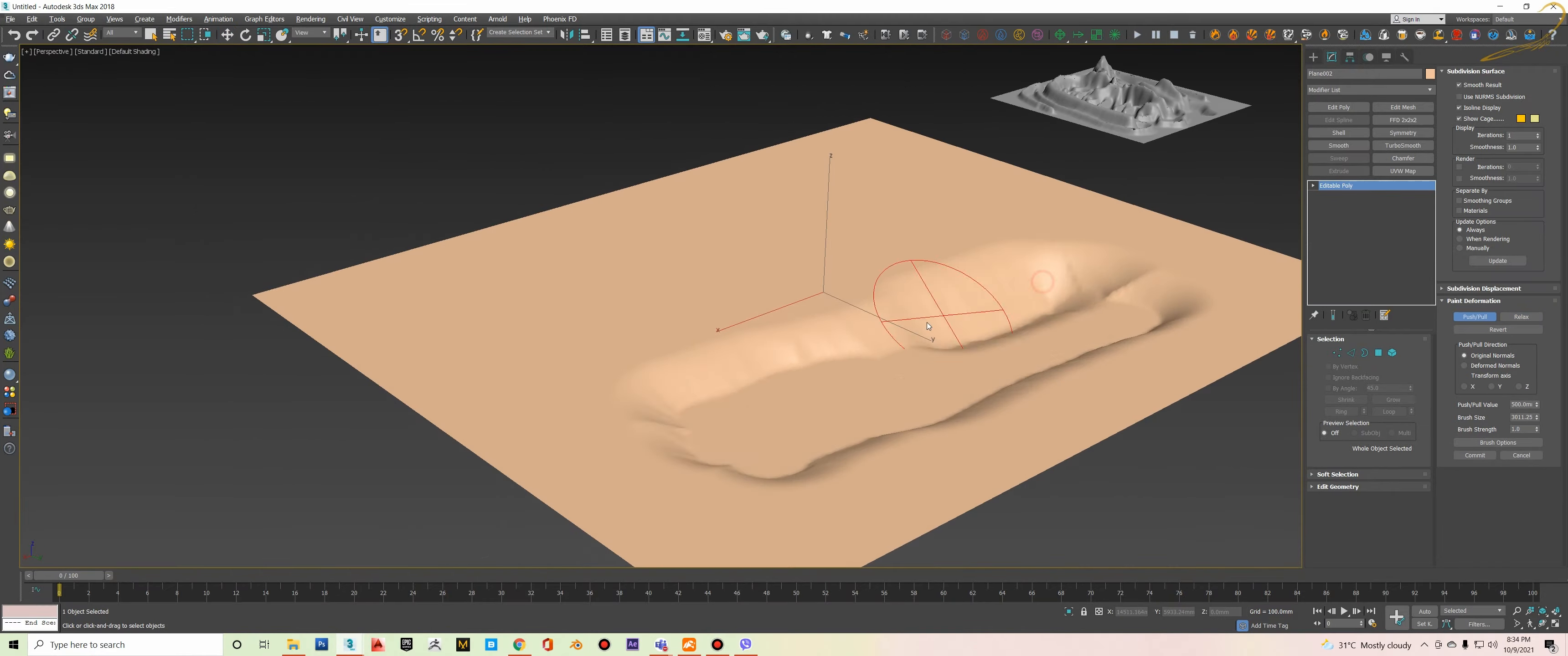
# - Sculpt hills, ridges and valleys across the terrain plane with large Push/Pull brush strokes
pyautogui.moveTo(926, 323)
pyautogui.mouseDown()
pyautogui.moveTo(658, 350)
pyautogui.moveTo(954, 281)
pyautogui.moveTo(974, 341)
pyautogui.mouseUp()
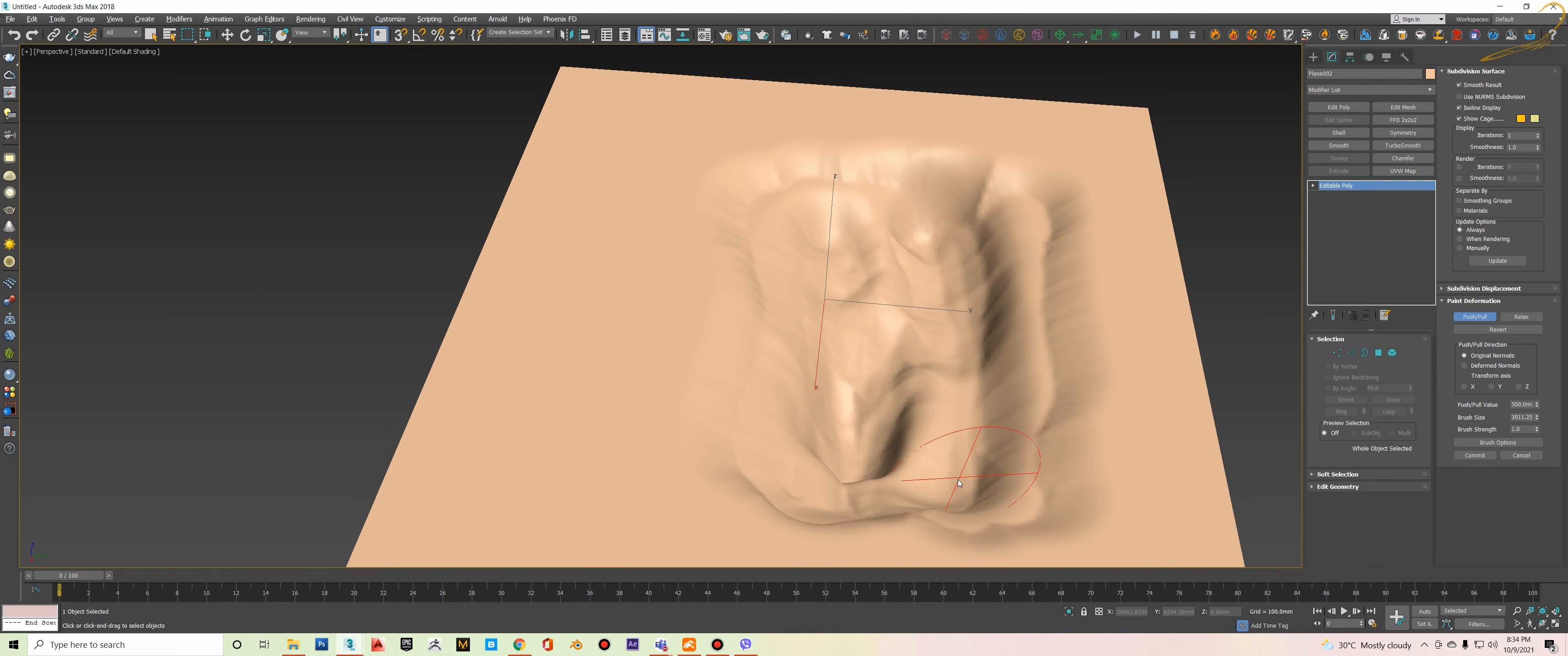
pyautogui.moveTo(901, 365)
pyautogui.mouseDown()
pyautogui.moveTo(792, 454)
pyautogui.moveTo(777, 424)
pyautogui.moveTo(912, 489)
pyautogui.mouseUp()
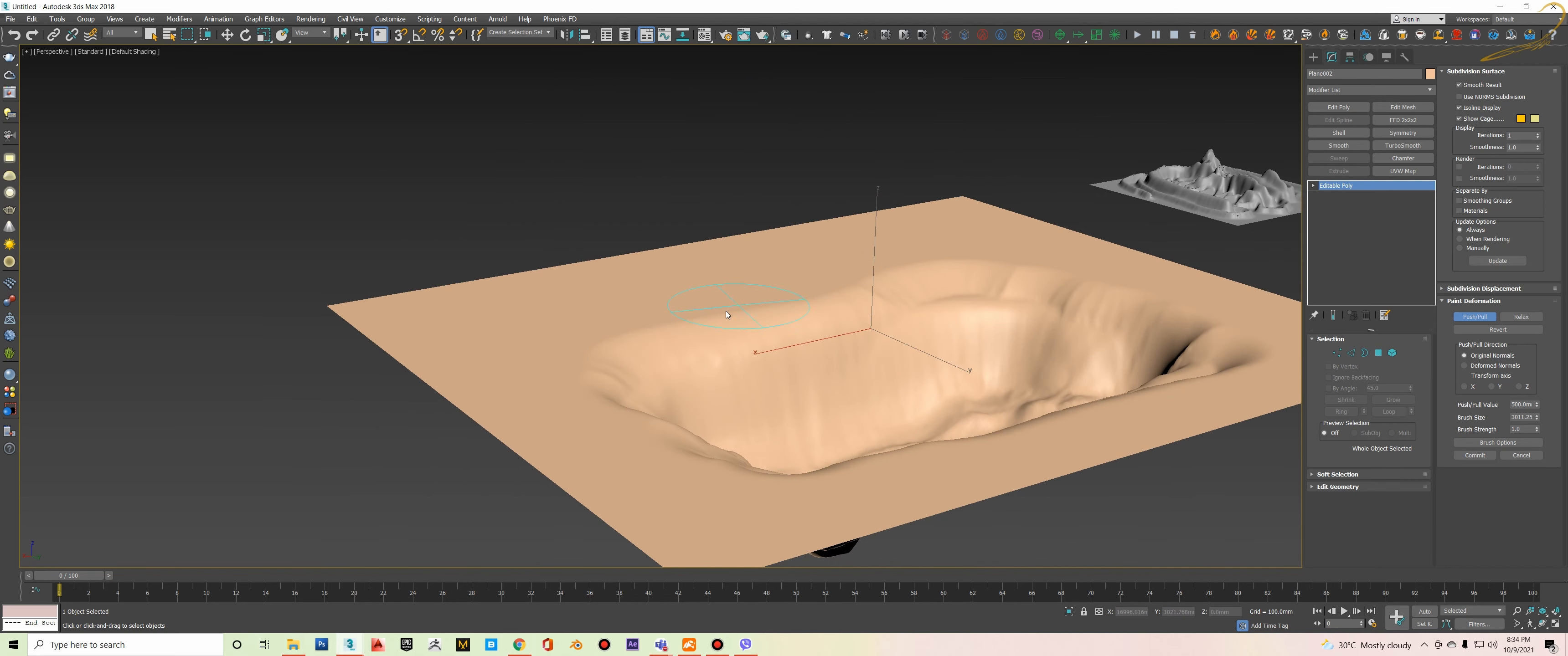
pyautogui.moveTo(725, 312)
pyautogui.mouseDown()
pyautogui.moveTo(791, 256)
pyautogui.moveTo(704, 261)
pyautogui.moveTo(950, 225)
pyautogui.moveTo(1004, 243)
pyautogui.mouseUp()
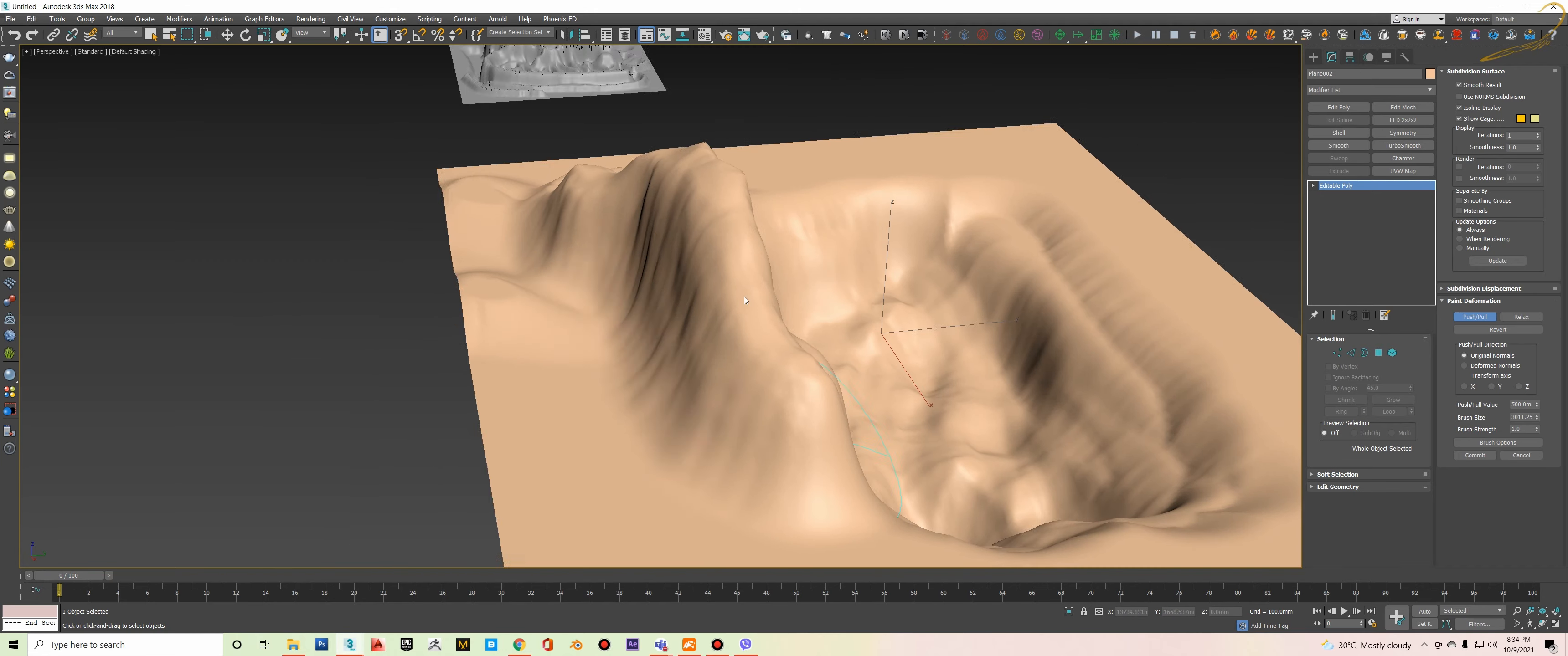
pyautogui.moveTo(743, 296); pyautogui.dragTo(700, 401)
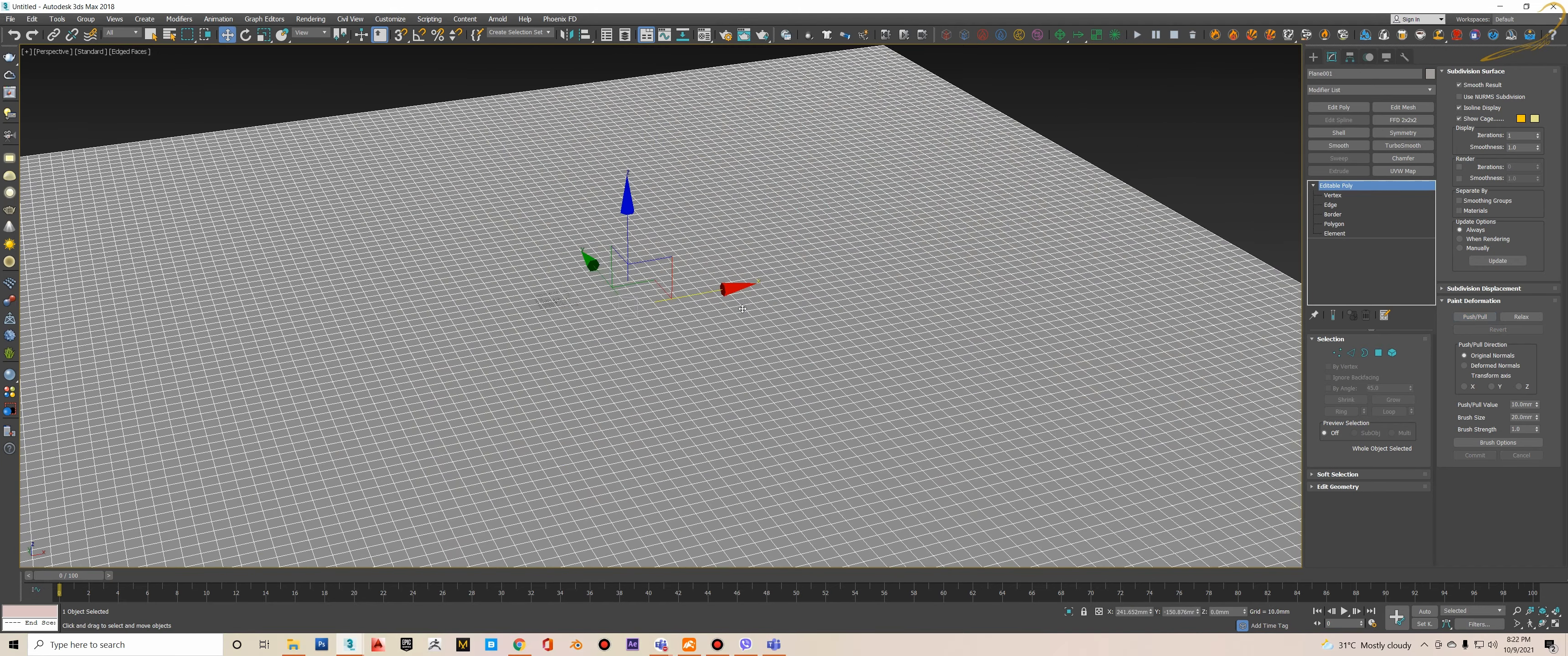
# - Activate the Push/Pull brush of Paint Deformation for the flat plane at whole-object level
pyautogui.scroll(-3, 748, 303)
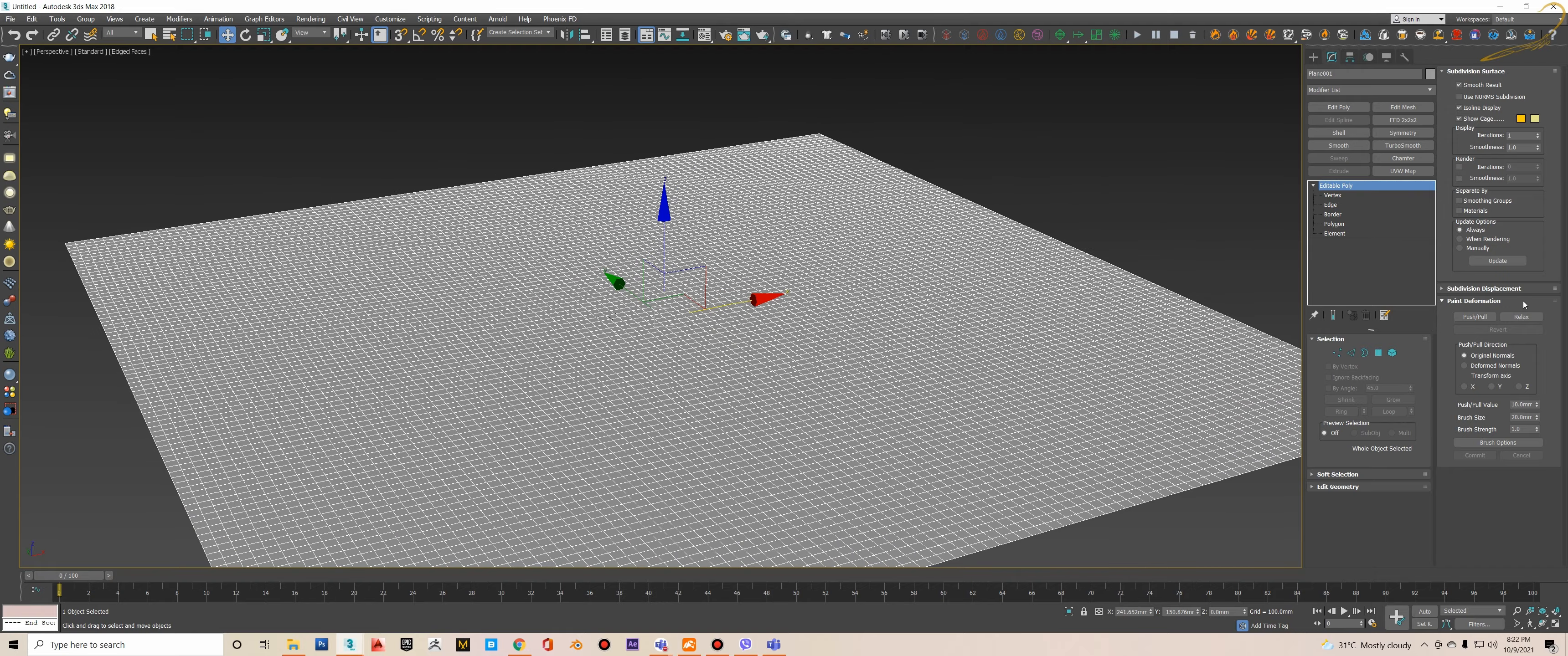
pyautogui.click(1478, 316)
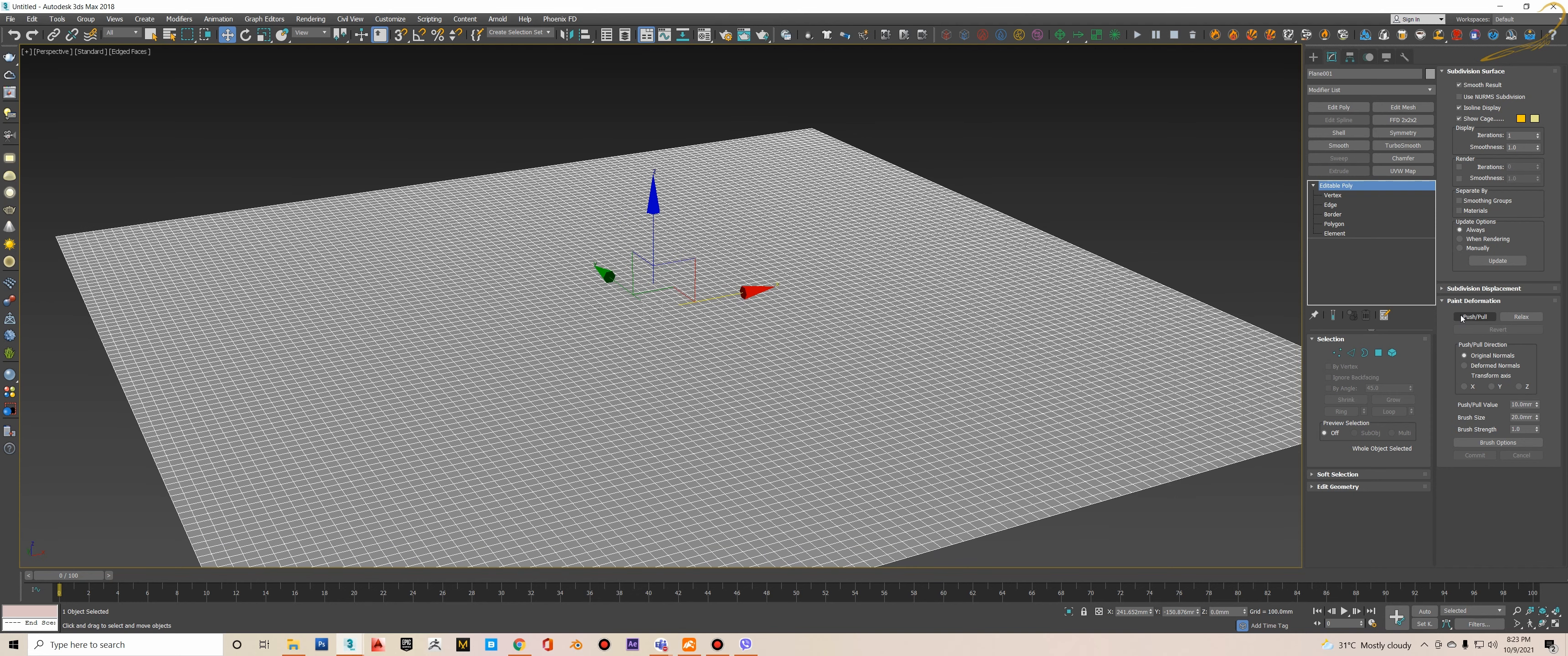
pyautogui.click(1314, 185)
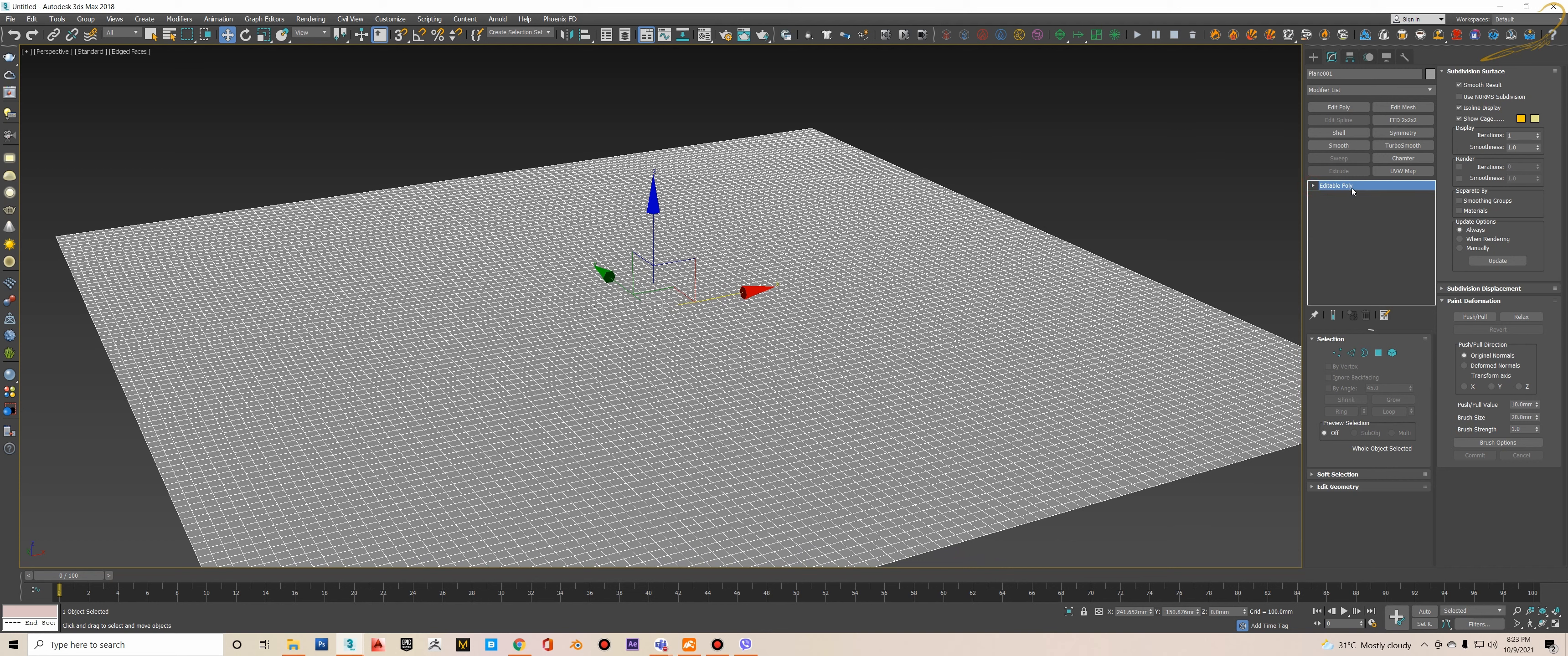
pyautogui.click(1314, 185)
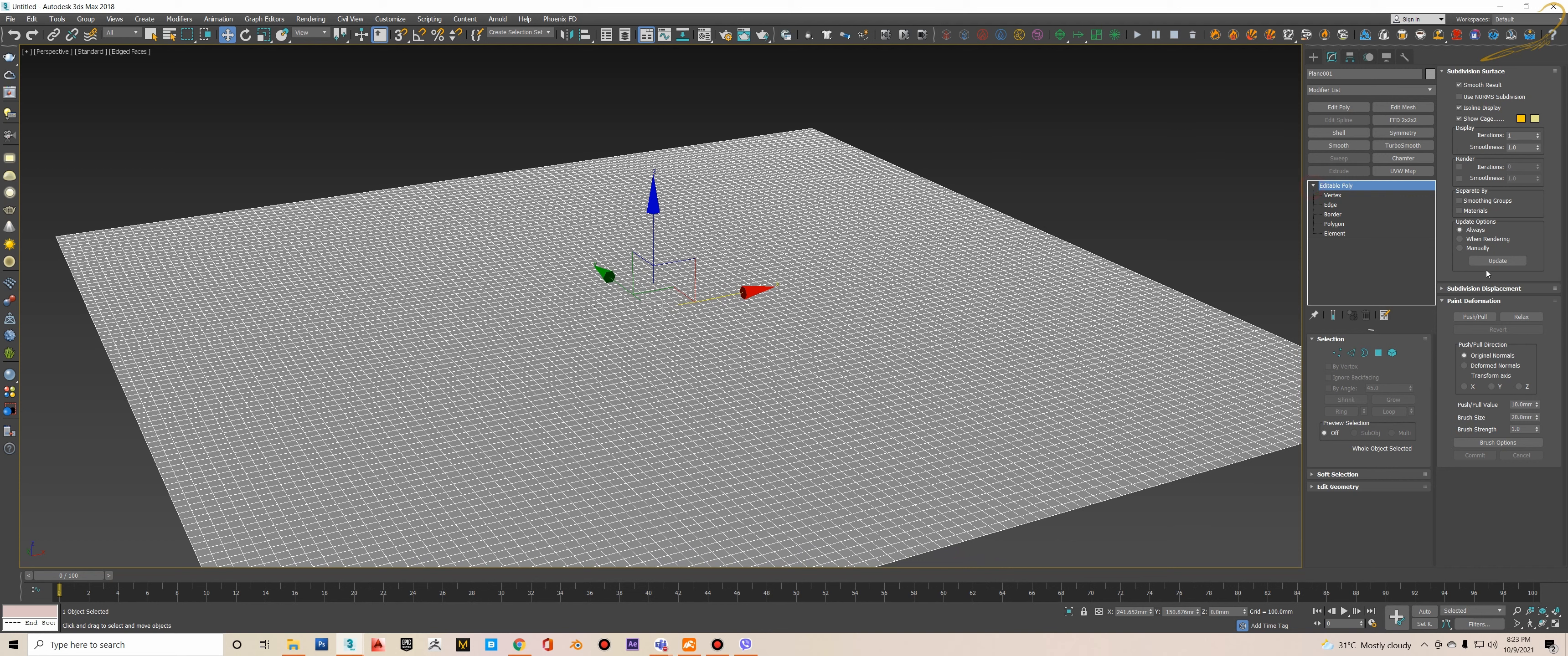
pyautogui.click(1475, 318)
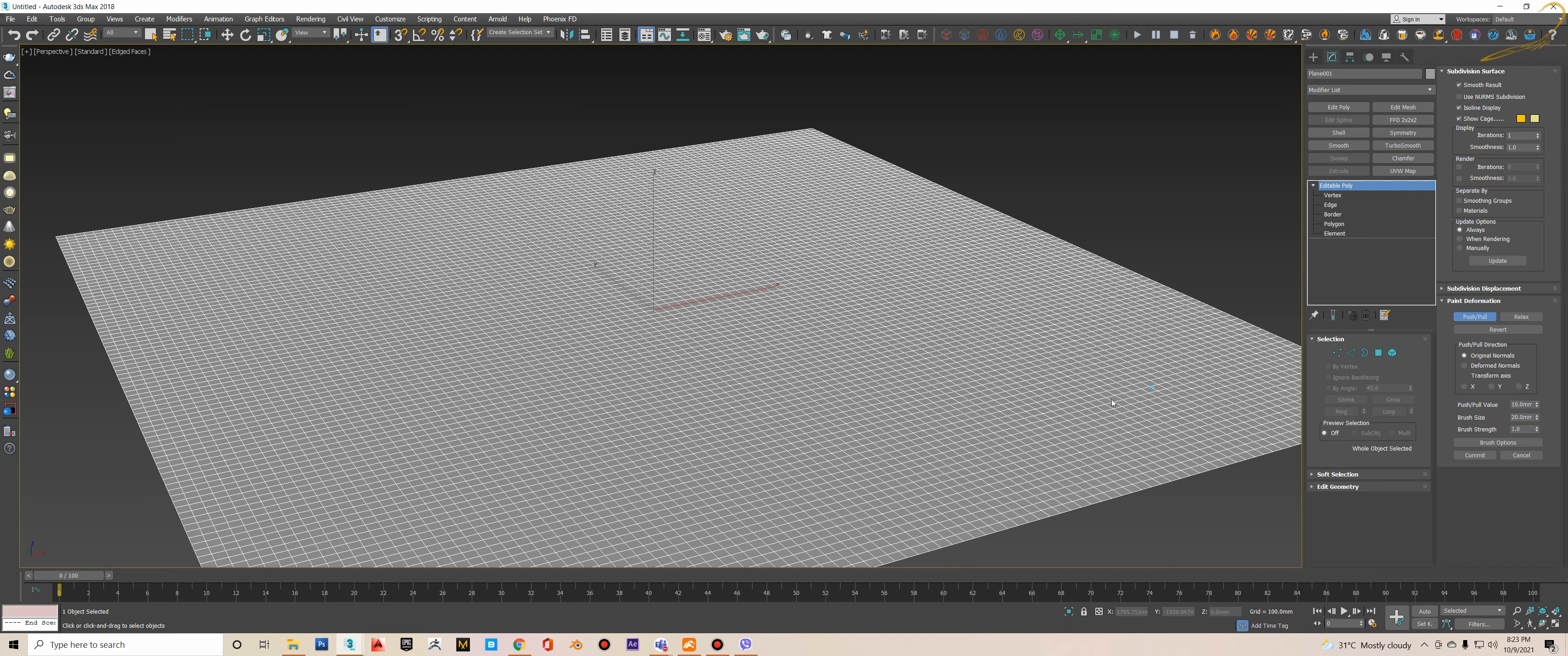
# - Paint several crossing Push/Pull strokes over the plane's grid to raise small ridges
pyautogui.scroll(10, 884, 460)
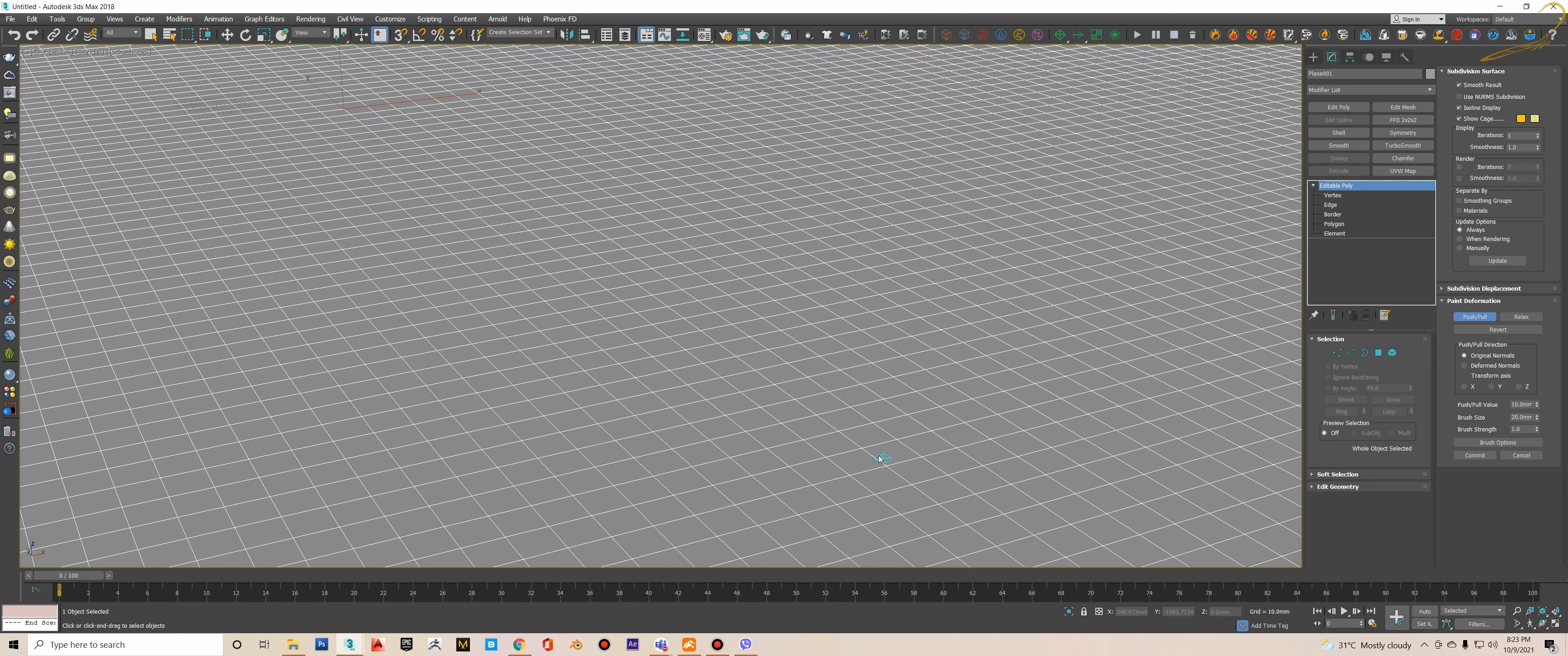
pyautogui.scroll(-5, 779, 382)
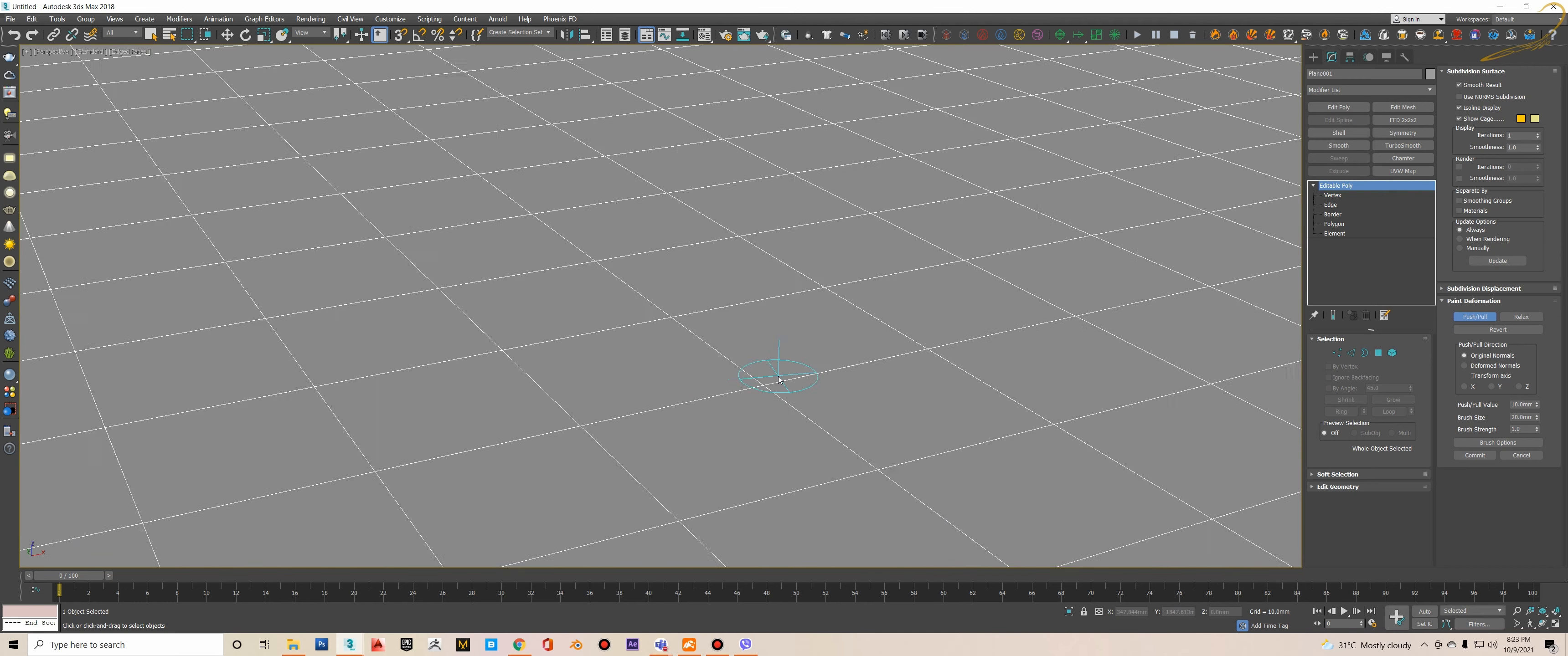
pyautogui.scroll(6, 779, 381)
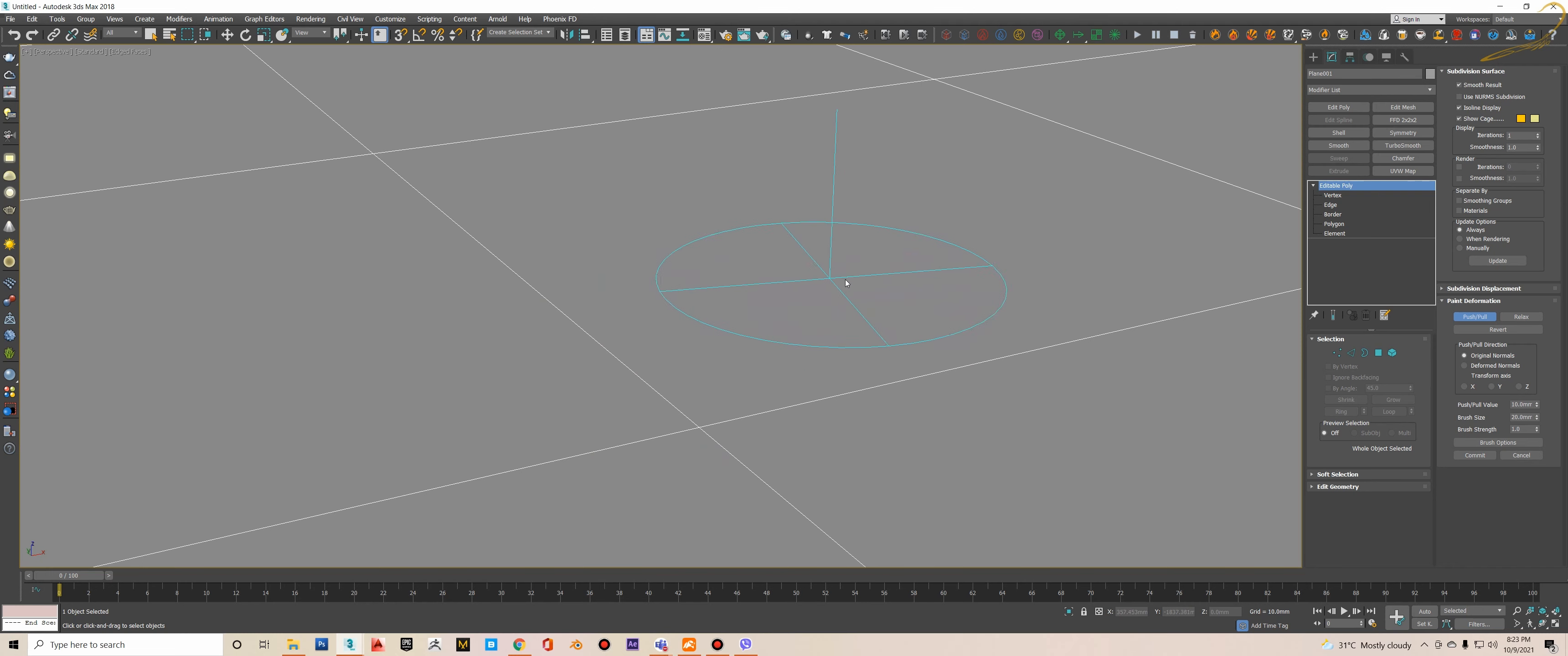
pyautogui.scroll(-3, 730, 329)
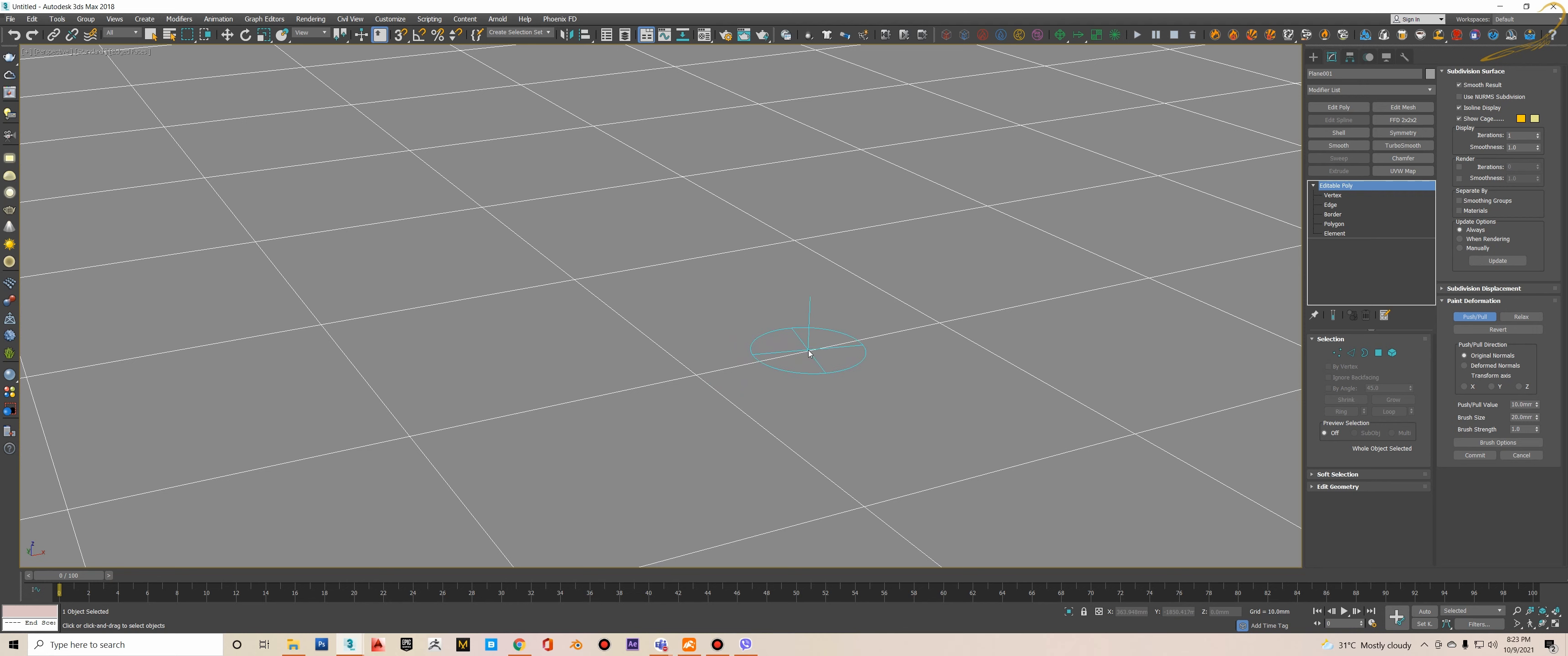
pyautogui.scroll(-2, 776, 325)
pyautogui.scroll(-2, 776, 325)
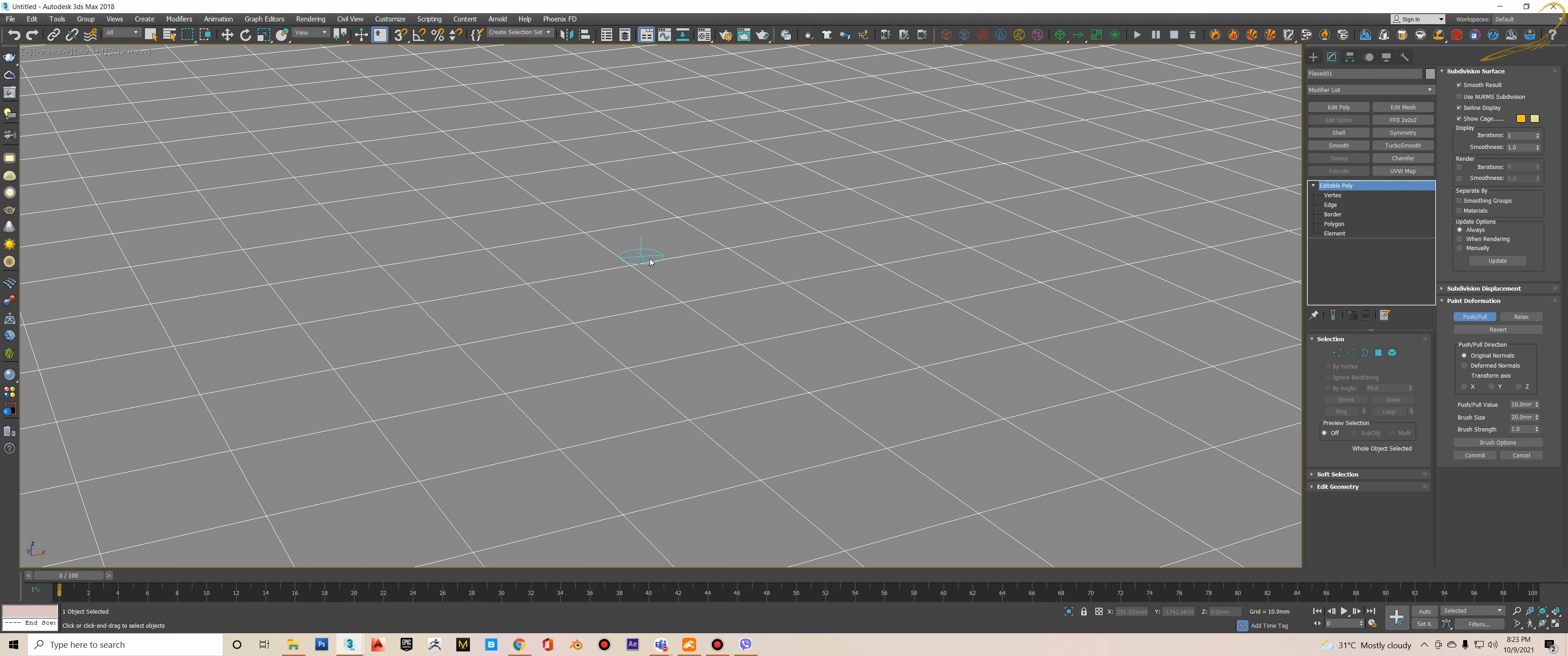
pyautogui.moveTo(650, 278)
pyautogui.mouseDown()
pyautogui.moveTo(724, 361)
pyautogui.moveTo(807, 401)
pyautogui.mouseUp()
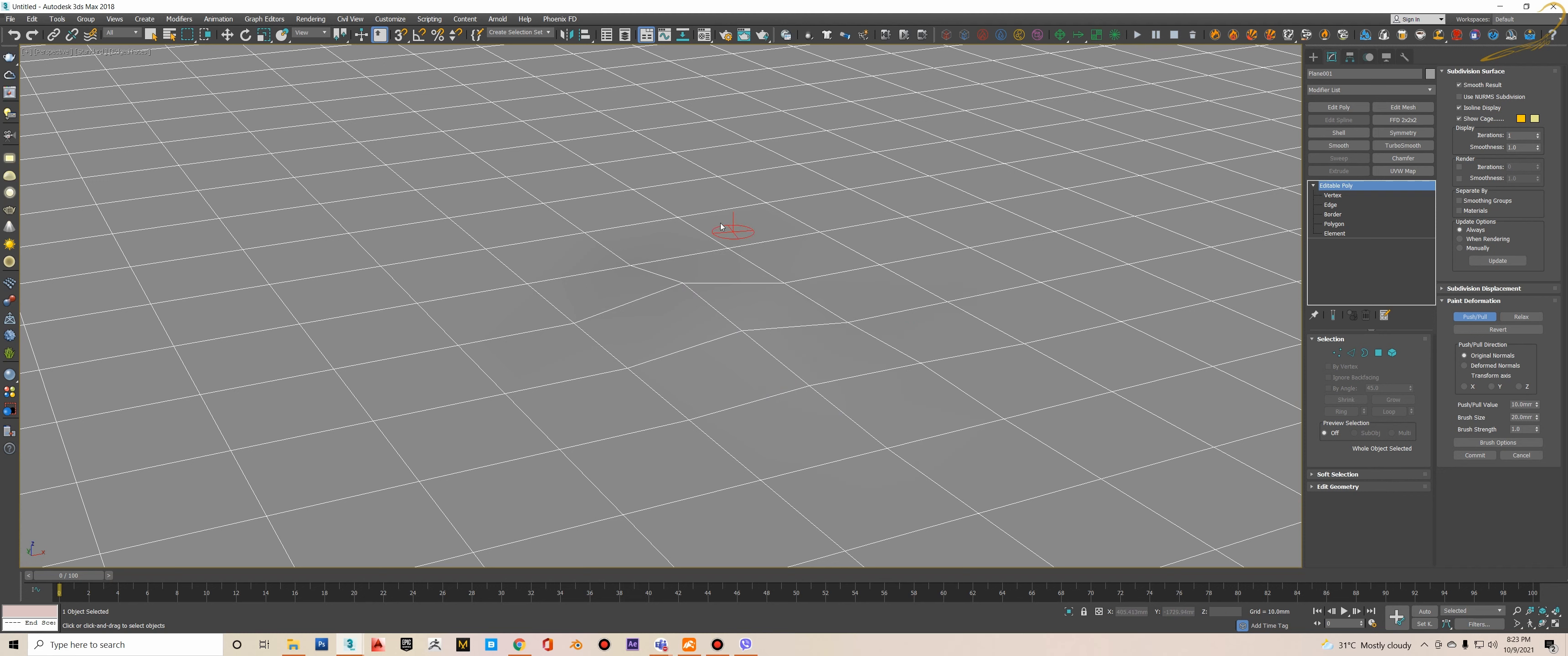
pyautogui.click(675, 141)
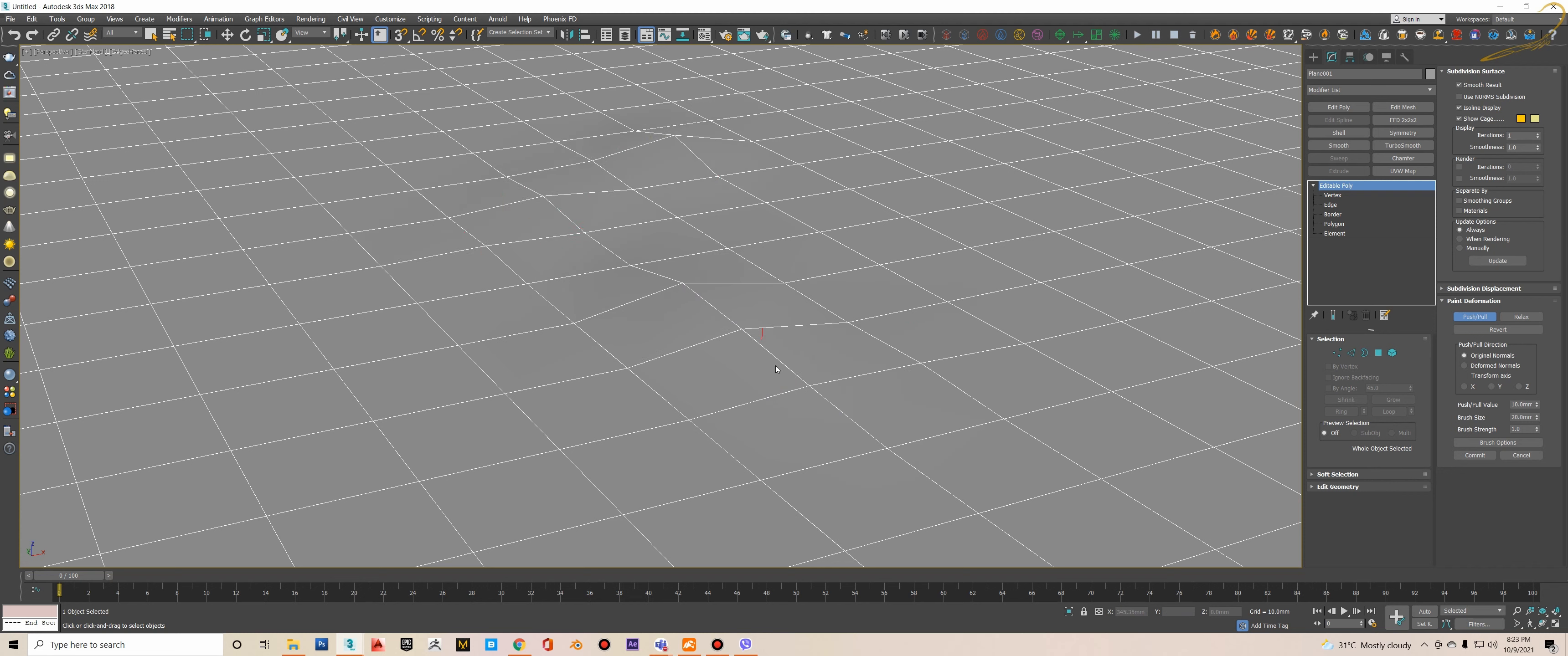
pyautogui.moveTo(775, 366); pyautogui.dragTo(895, 466)
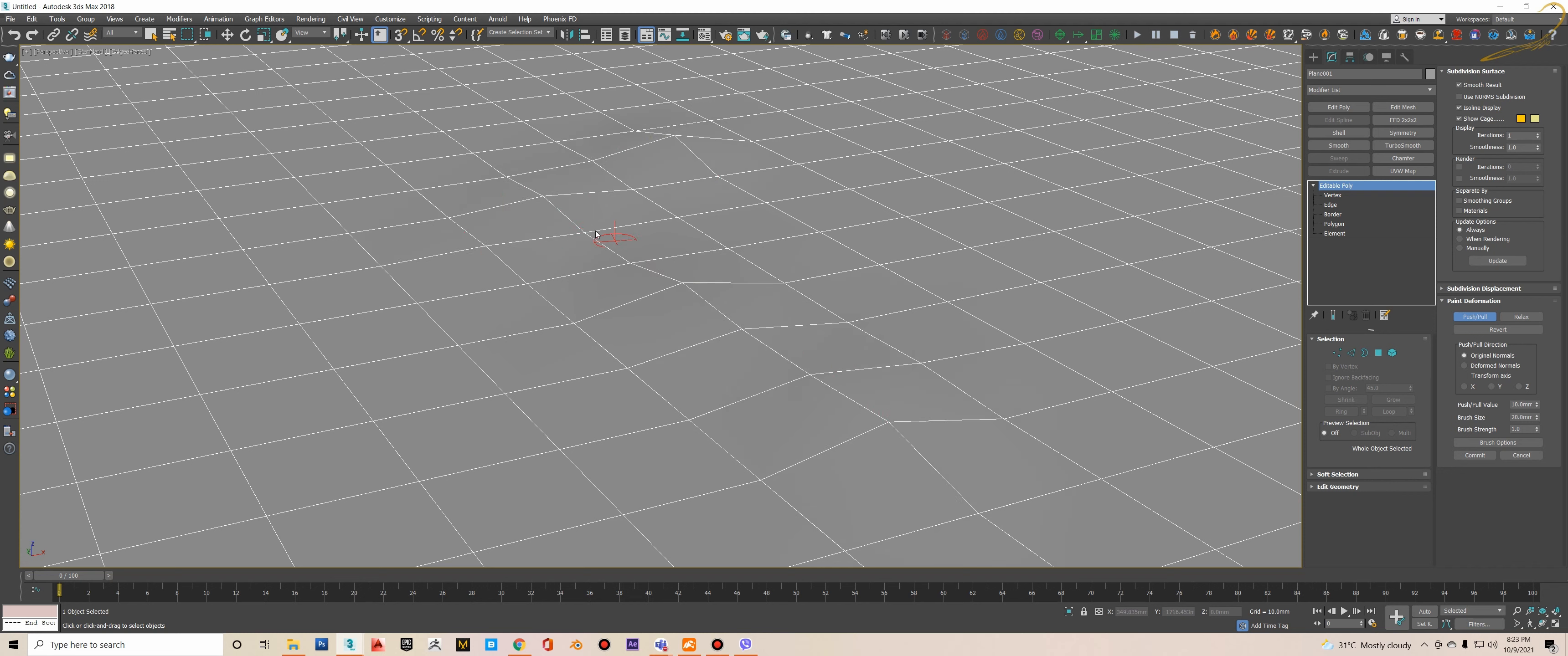
pyautogui.moveTo(613, 236)
pyautogui.mouseDown()
pyautogui.moveTo(471, 162)
pyautogui.moveTo(379, 177)
pyautogui.moveTo(523, 289)
pyautogui.mouseUp()
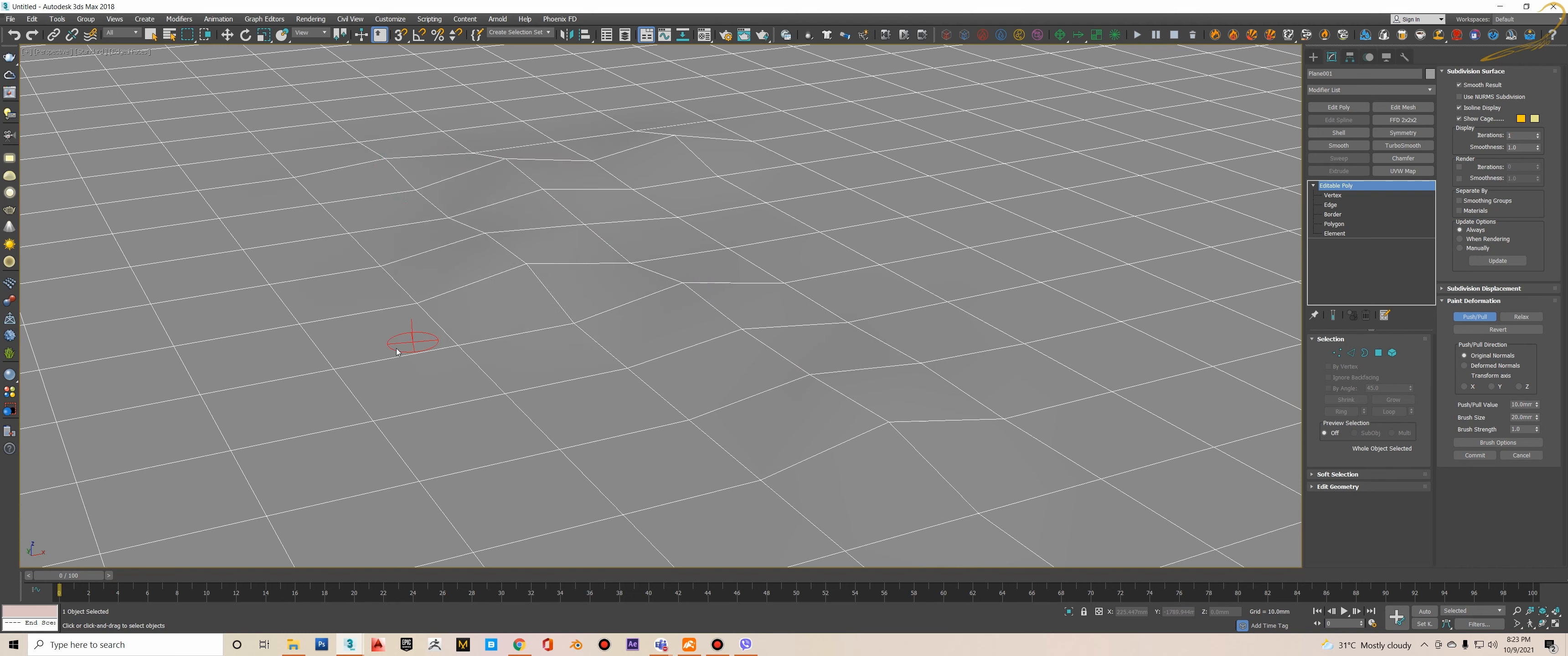
pyautogui.moveTo(366, 417); pyautogui.dragTo(477, 380)
pyautogui.moveTo(603, 370); pyautogui.dragTo(660, 352)
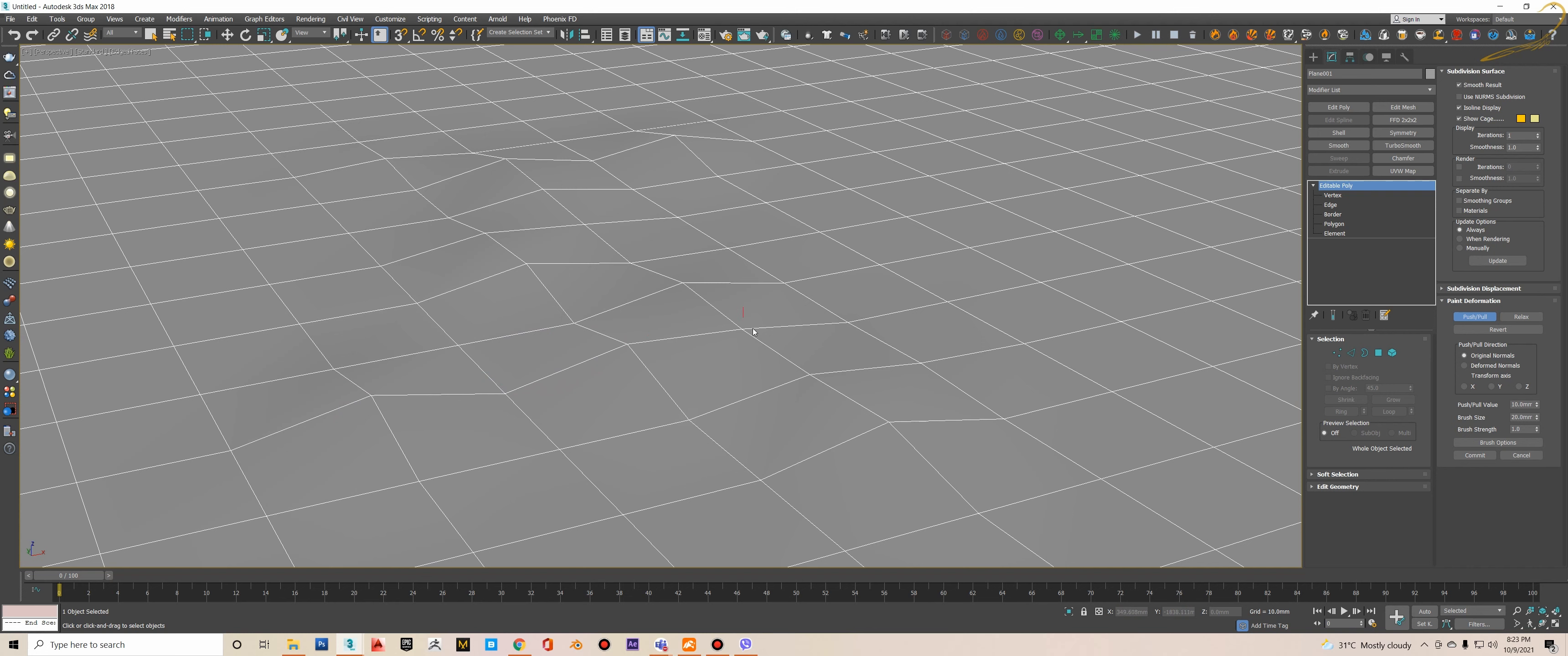
pyautogui.moveTo(753, 331)
pyautogui.mouseDown()
pyautogui.moveTo(1151, 253)
pyautogui.moveTo(1155, 220)
pyautogui.moveTo(998, 233)
pyautogui.mouseUp()
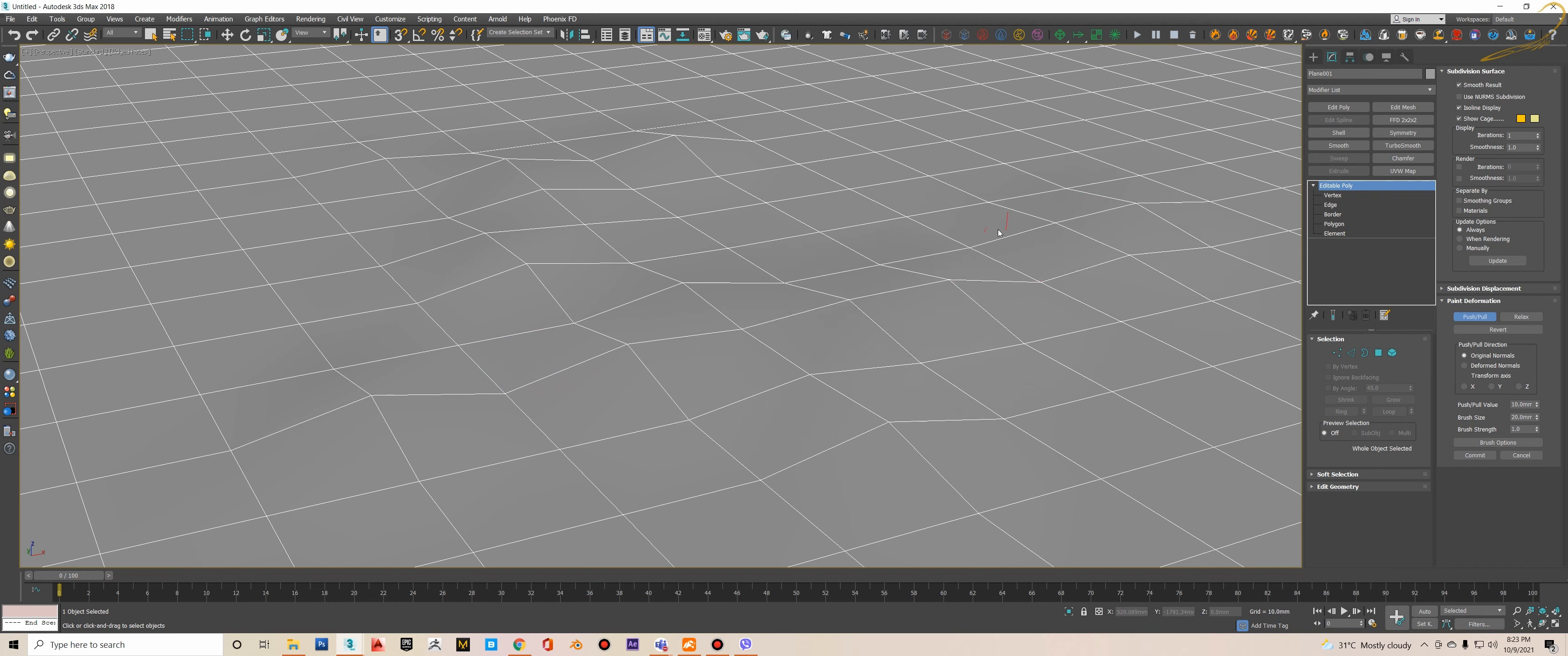
pyautogui.scroll(-5, 852, 250)
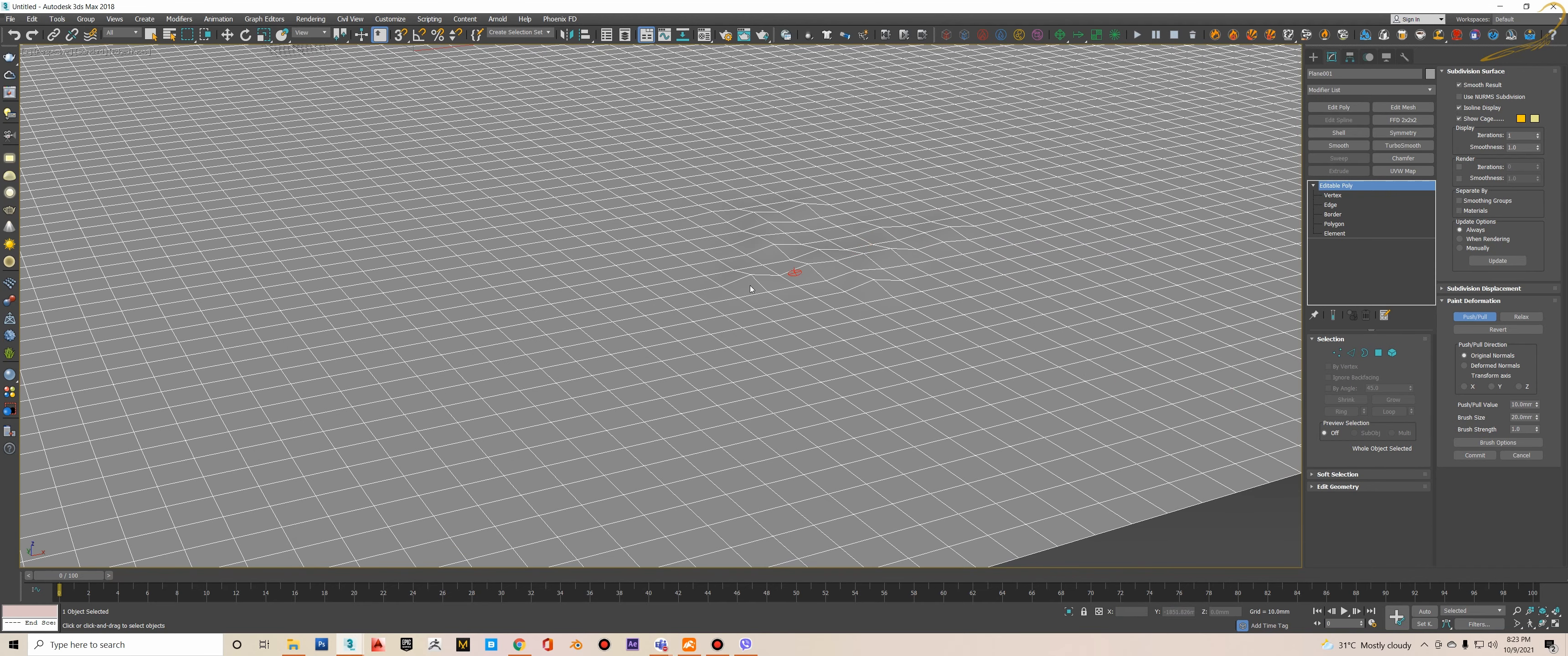
pyautogui.moveTo(750, 288)
pyautogui.mouseDown()
pyautogui.moveTo(654, 333)
pyautogui.moveTo(743, 299)
pyautogui.moveTo(831, 314)
pyautogui.moveTo(858, 300)
pyautogui.mouseUp()
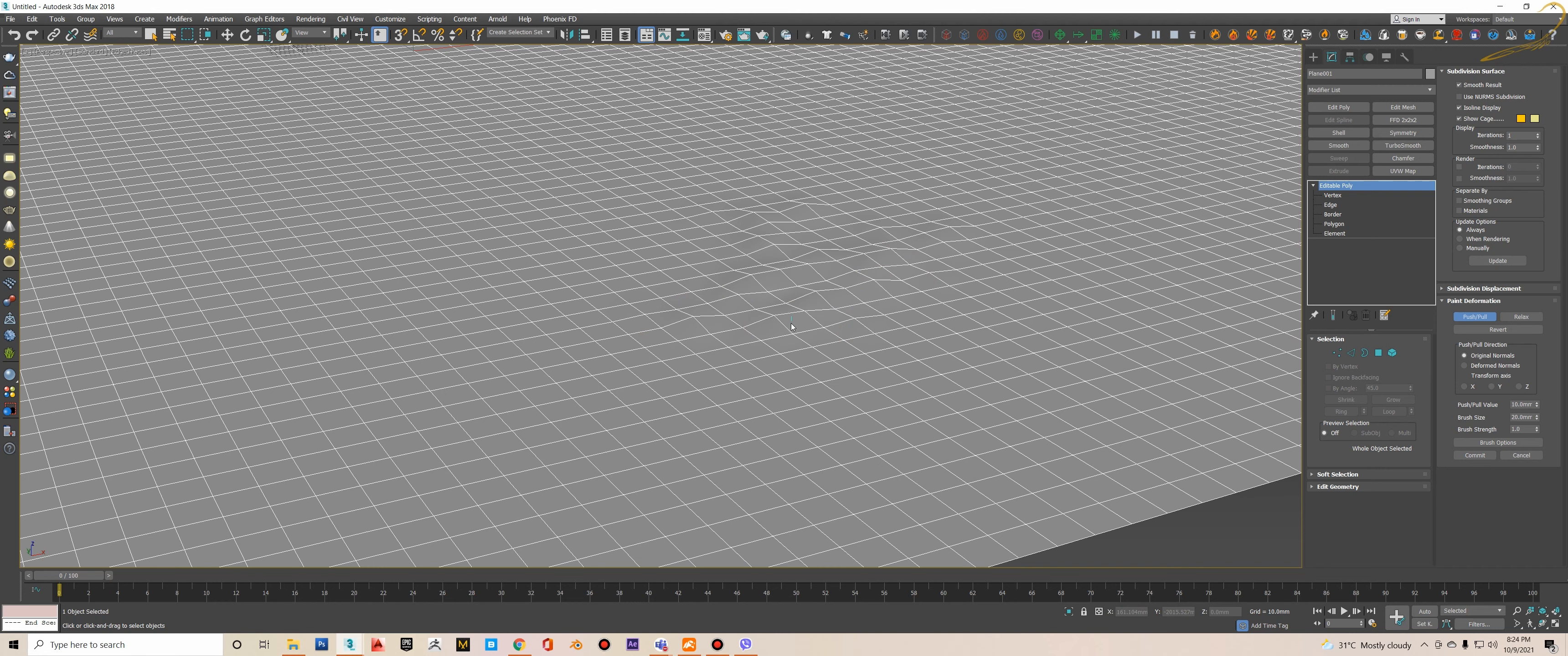
# - Undo the Push/Pull strokes painted on the plane
pyautogui.scroll(4, 881, 270)
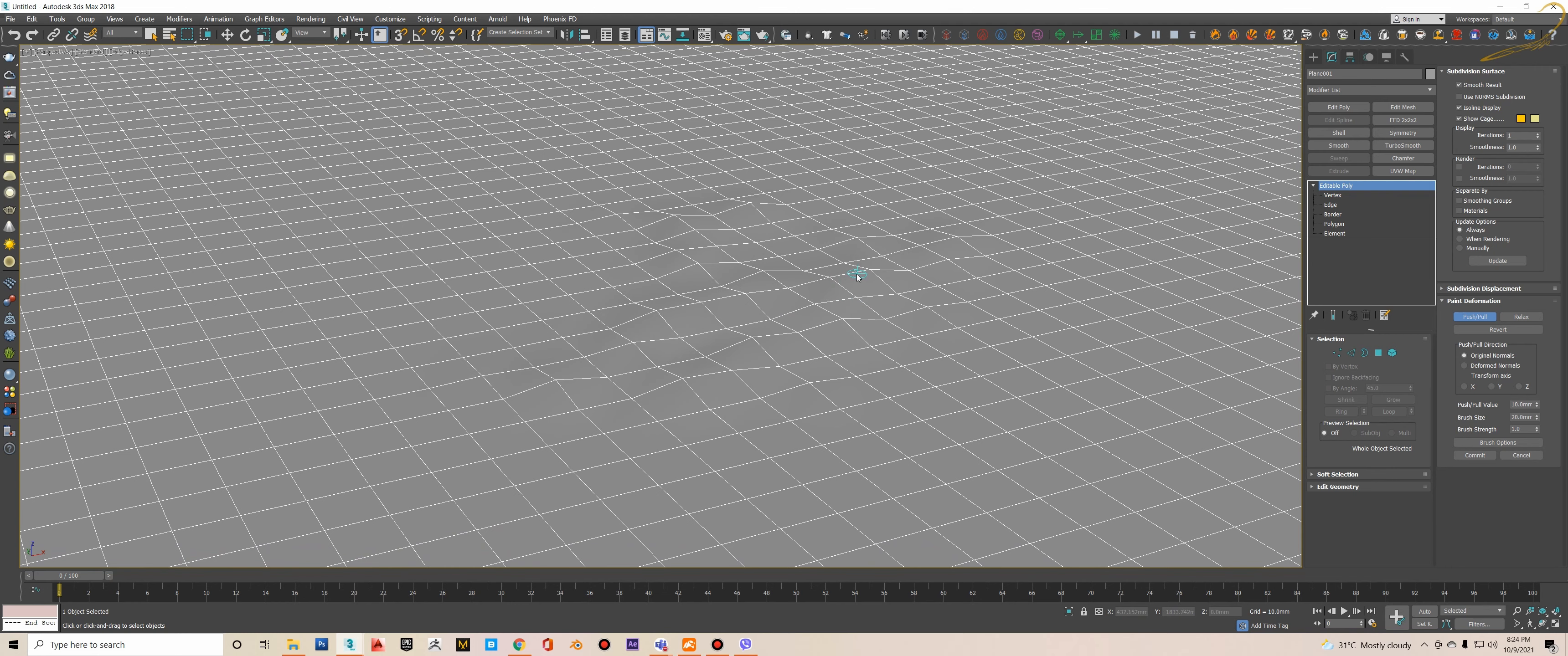
pyautogui.moveTo(854, 274); pyautogui.dragTo(854, 276, button='middle')
pyautogui.hotkey('ctrl', 'z')
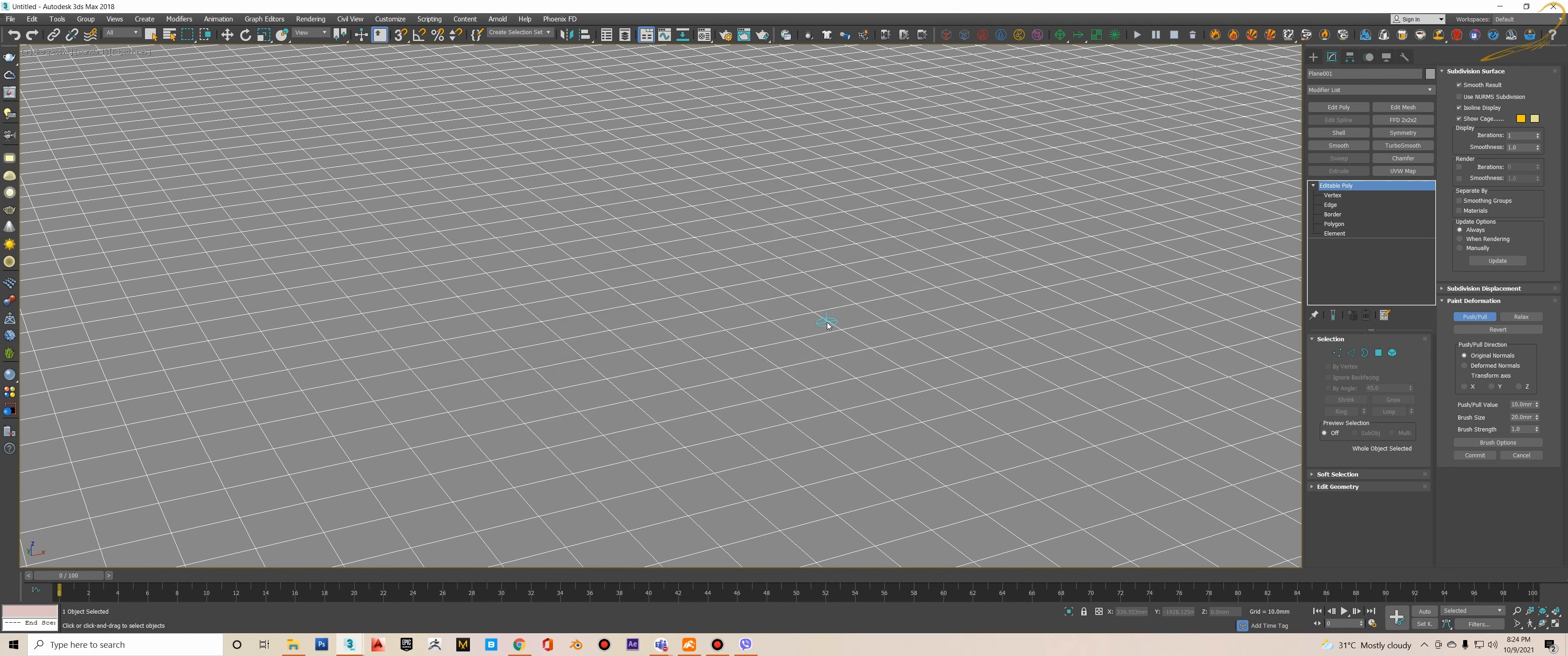
# - Set the Push/Pull Value of the Paint Deformation brush to 100 mm
pyautogui.scroll(-5, 829, 325)
pyautogui.scroll(5, 830, 326)
pyautogui.moveTo(831, 326); pyautogui.dragTo(839, 354, button='middle')
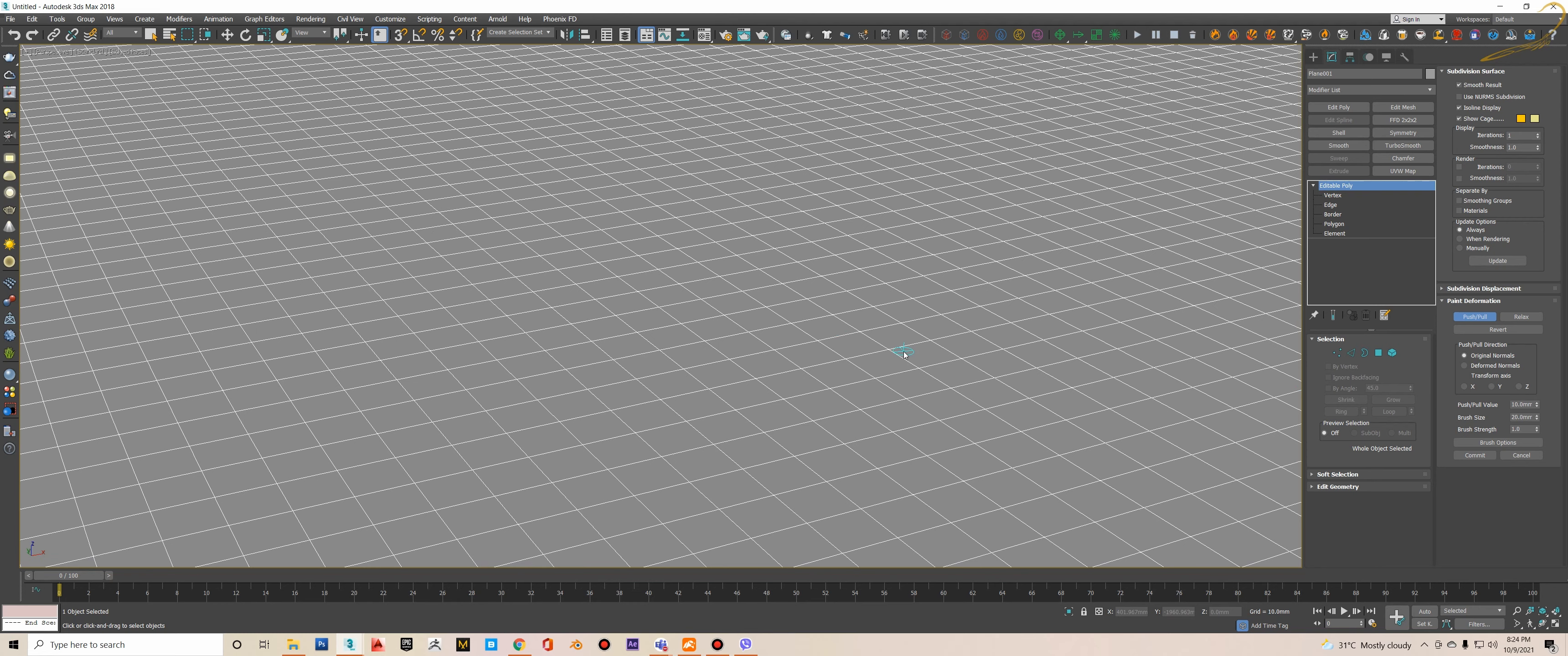
pyautogui.scroll(-6, 876, 332)
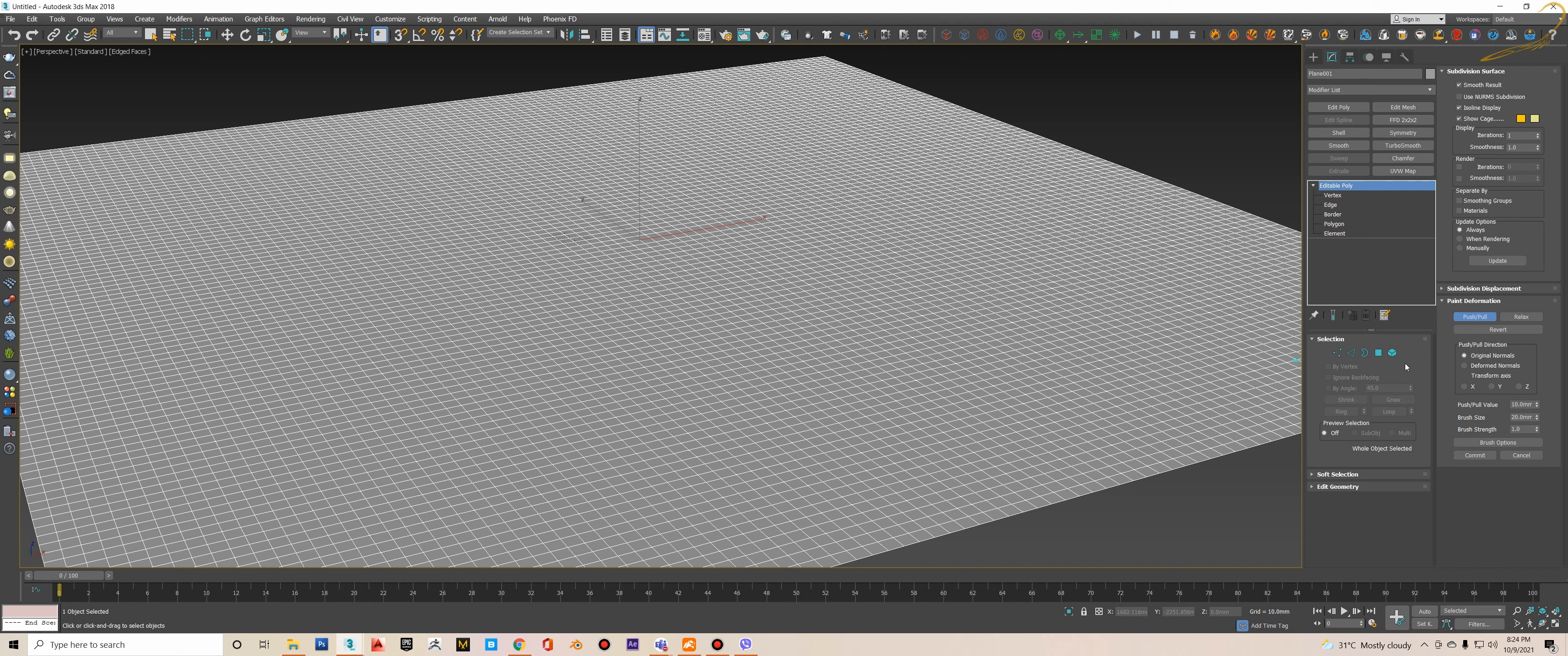
pyautogui.doubleClick(1526, 404)
# - Paint trial Push/Pull strokes zigzagging over the plane's near half to raise a trail of small peaks
pyautogui.moveTo(954, 321); pyautogui.dragTo(662, 382)
pyautogui.moveTo(644, 438)
pyautogui.mouseDown()
pyautogui.moveTo(940, 353)
pyautogui.moveTo(1078, 233)
pyautogui.mouseUp()
pyautogui.moveTo(1090, 220)
pyautogui.mouseDown()
pyautogui.moveTo(1065, 199)
pyautogui.moveTo(986, 212)
pyautogui.moveTo(753, 295)
pyautogui.mouseUp()
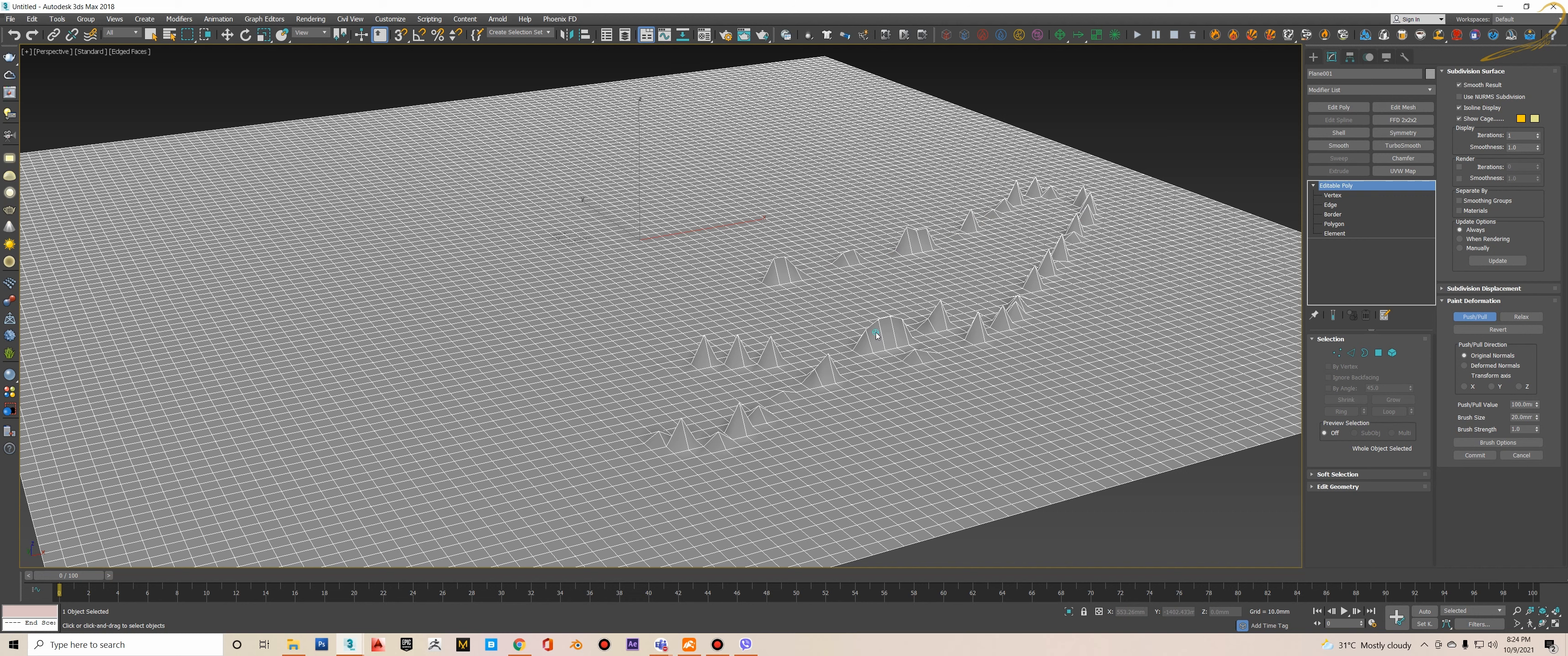
# - Undo the trial strokes that raised the small peaks
pyautogui.hotkey('ctrl', 'z')
pyautogui.hotkey('ctrl', 'z')
pyautogui.hotkey('ctrl', 'z')
pyautogui.hotkey('ctrl', 'z')
pyautogui.hotkey('ctrl', 'z')
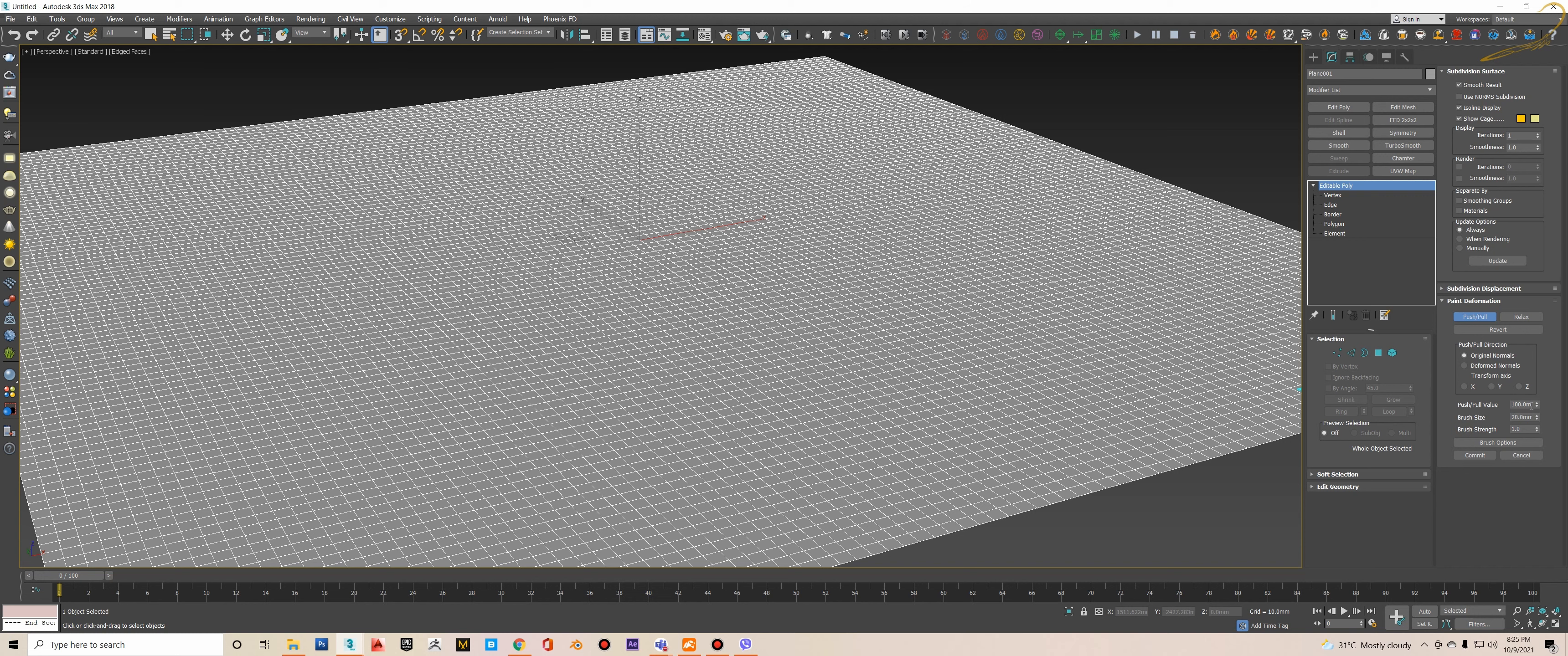
# - Enlarge the Push/Pull brush size to about 251 mm
pyautogui.moveTo(1540, 373); pyautogui.dragTo(1540, 385)
pyautogui.scroll(5, 945, 442)
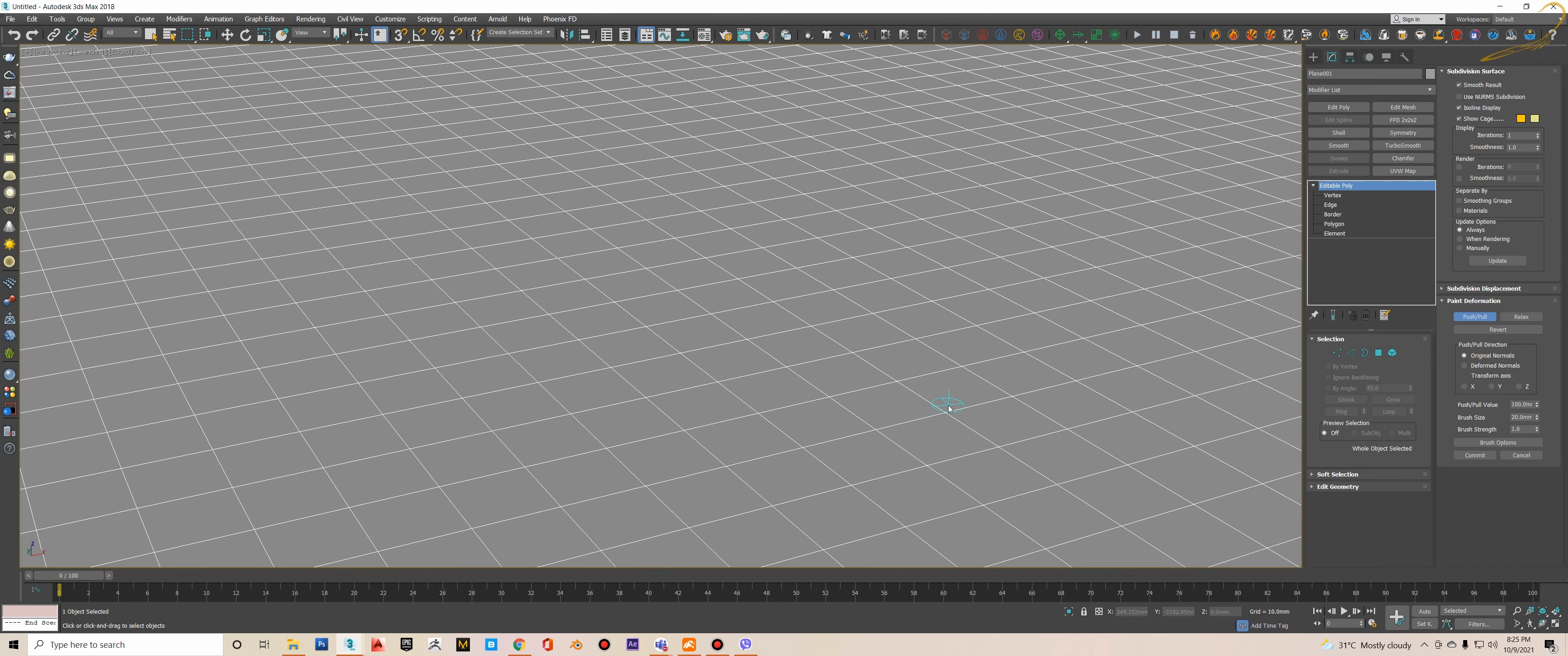
pyautogui.scroll(-10, 949, 408)
pyautogui.scroll(6, 941, 372)
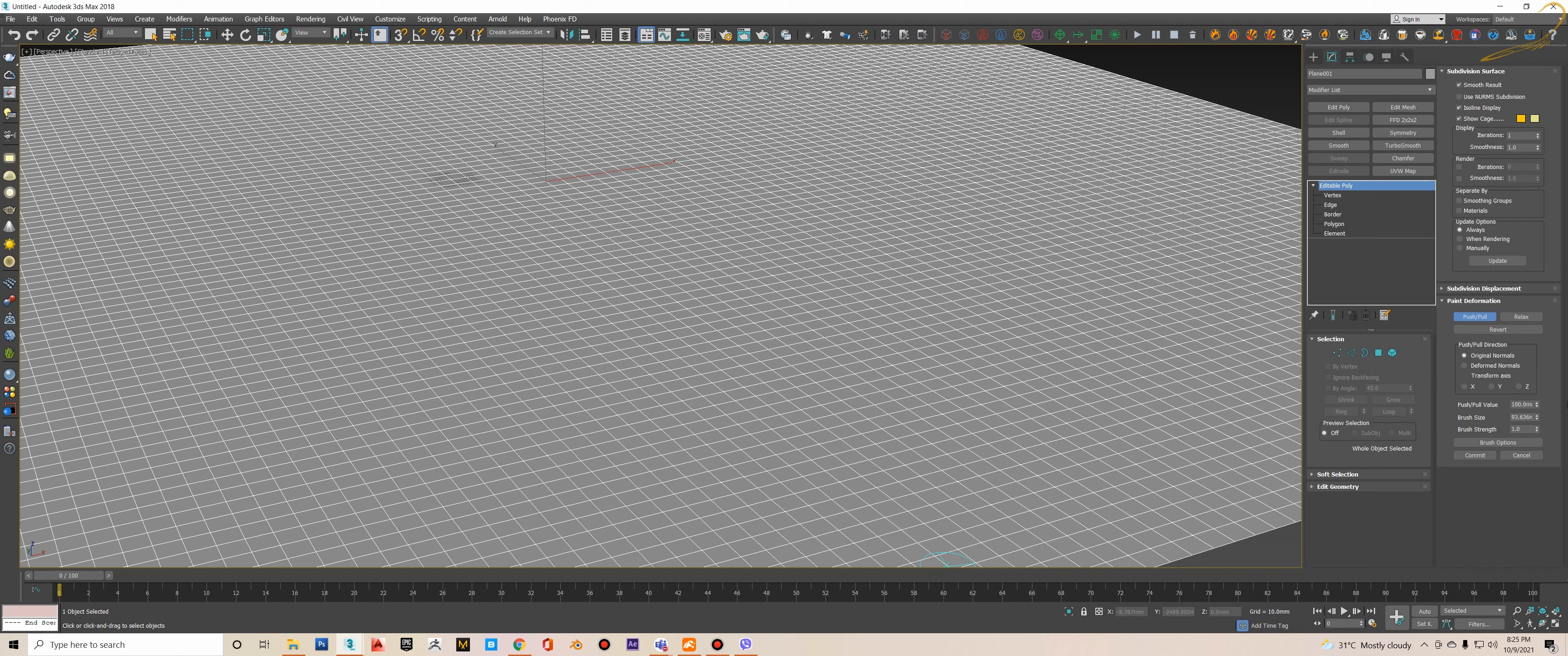
pyautogui.moveTo(1538, 418); pyautogui.dragTo(1539, 365)
pyautogui.moveTo(1539, 406); pyautogui.dragTo(1540, 412)
pyautogui.moveTo(1113, 397); pyautogui.dragTo(1059, 396, button='middle')
pyautogui.scroll(-5, 915, 366)
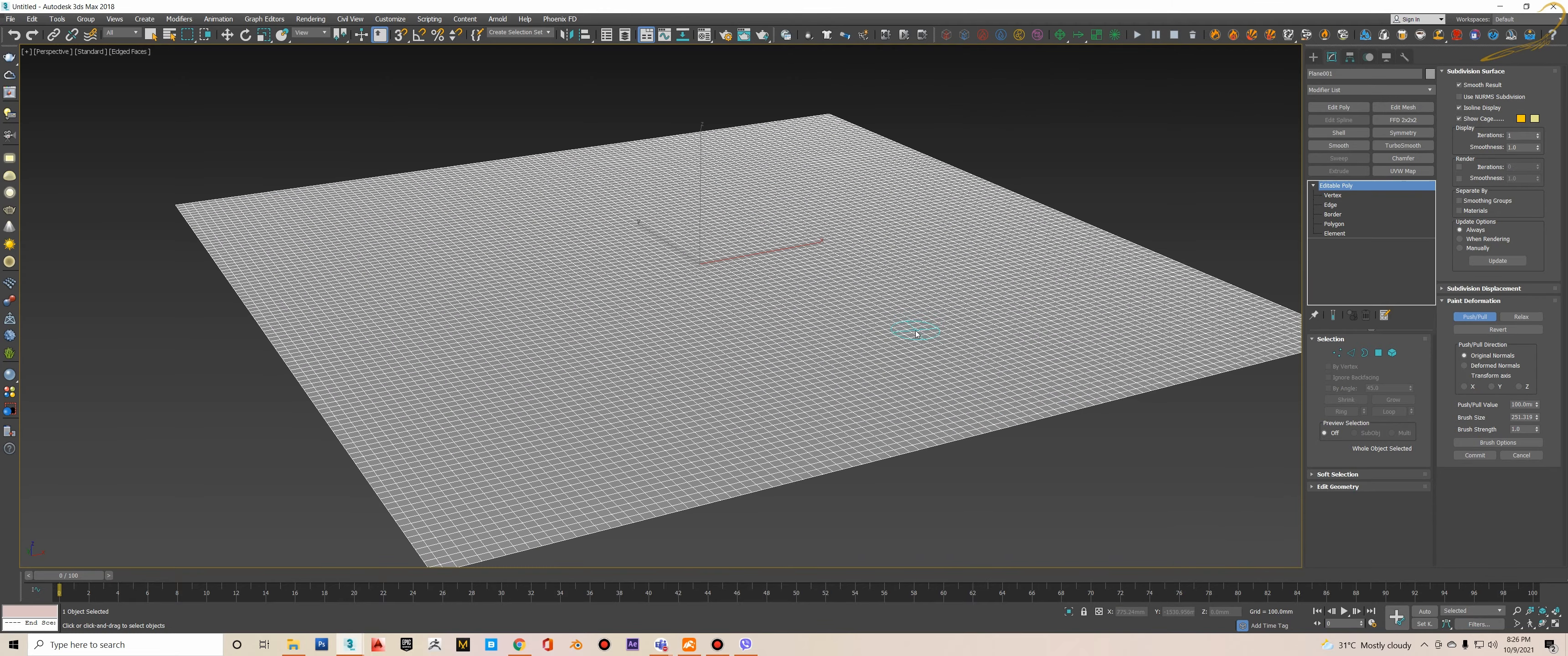
# - Paint a long winding Push/Pull stroke back and forth across the whole plane to raise curved, parallel ridges
pyautogui.scroll(3, 1035, 427)
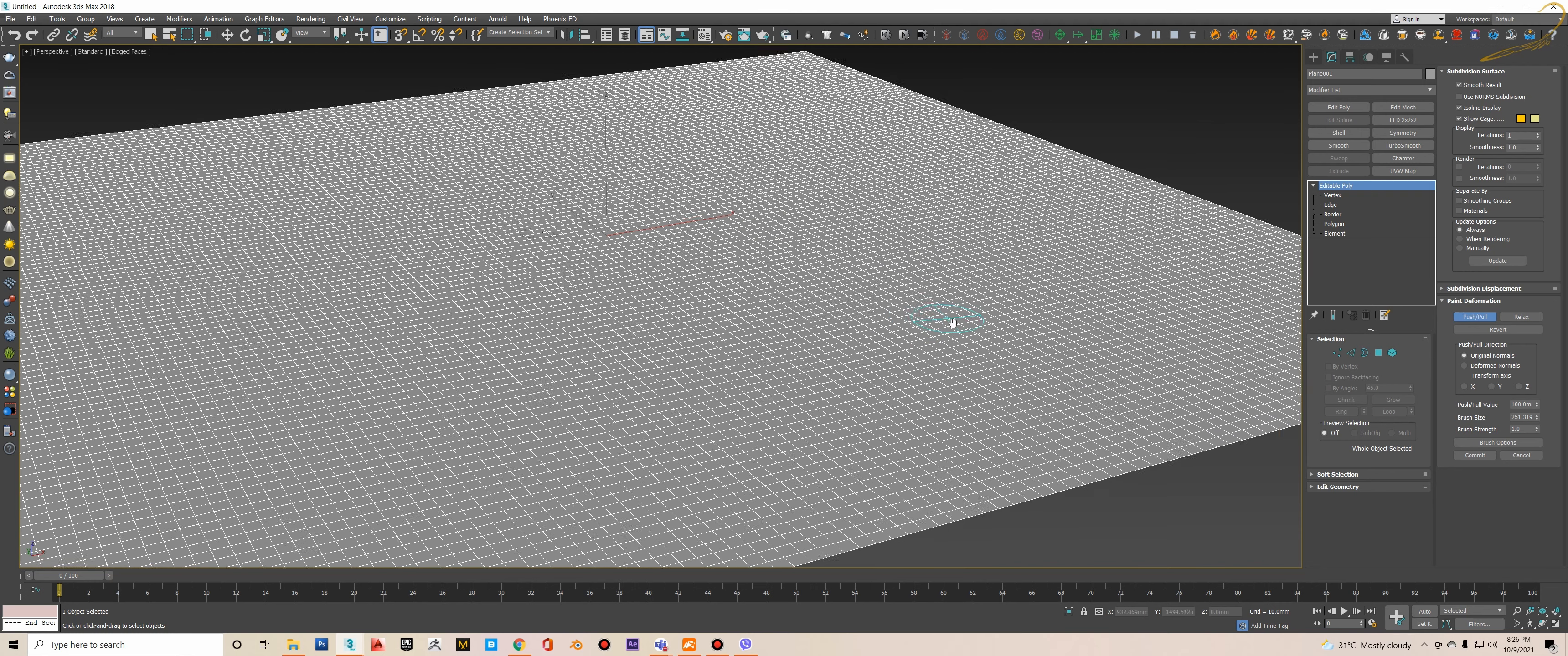
pyautogui.scroll(-3, 980, 335)
pyautogui.scroll(2, 967, 334)
pyautogui.scroll(-2, 971, 336)
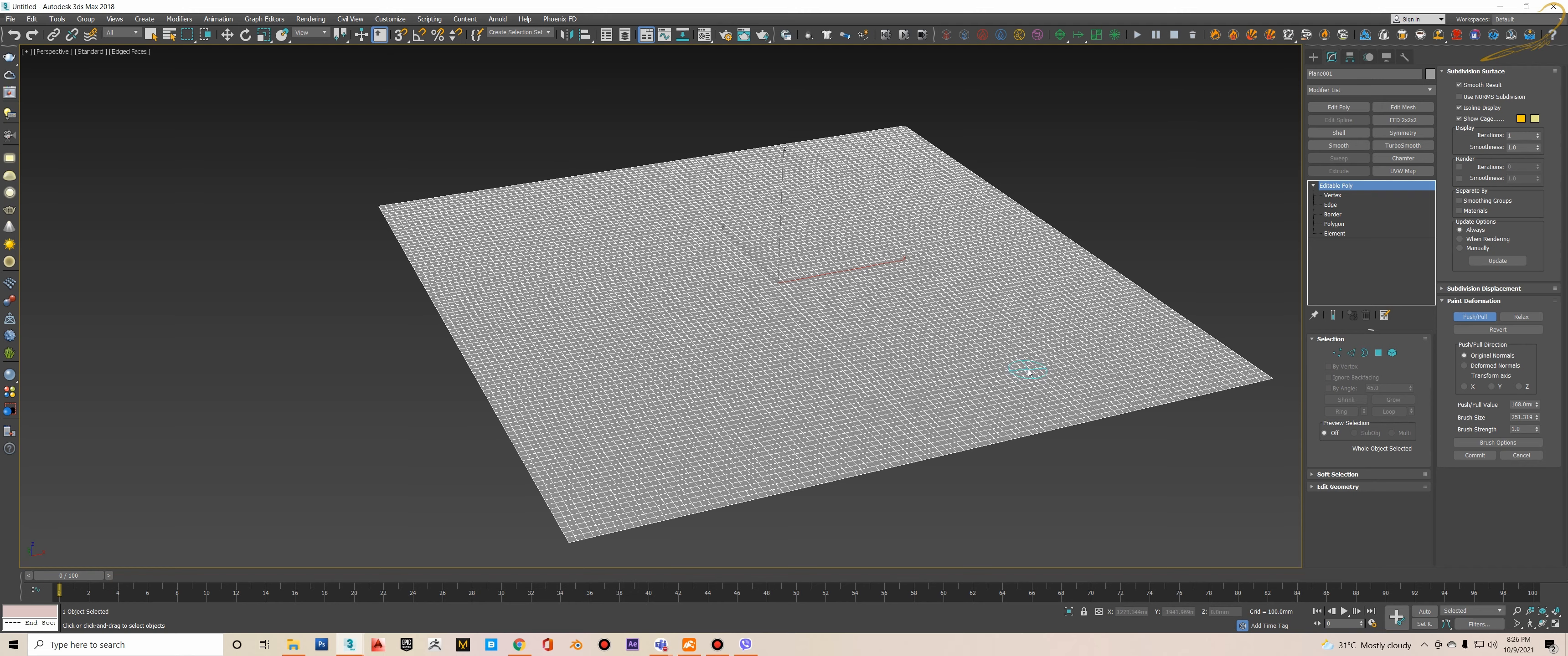
pyautogui.scroll(3, 991, 388)
pyautogui.scroll(-3, 1021, 361)
pyautogui.keyDown('alt'); pyautogui.moveTo(1022, 361); pyautogui.dragTo(796, 395, button='middle'); pyautogui.keyUp('alt')
pyautogui.scroll(2, 799, 364)
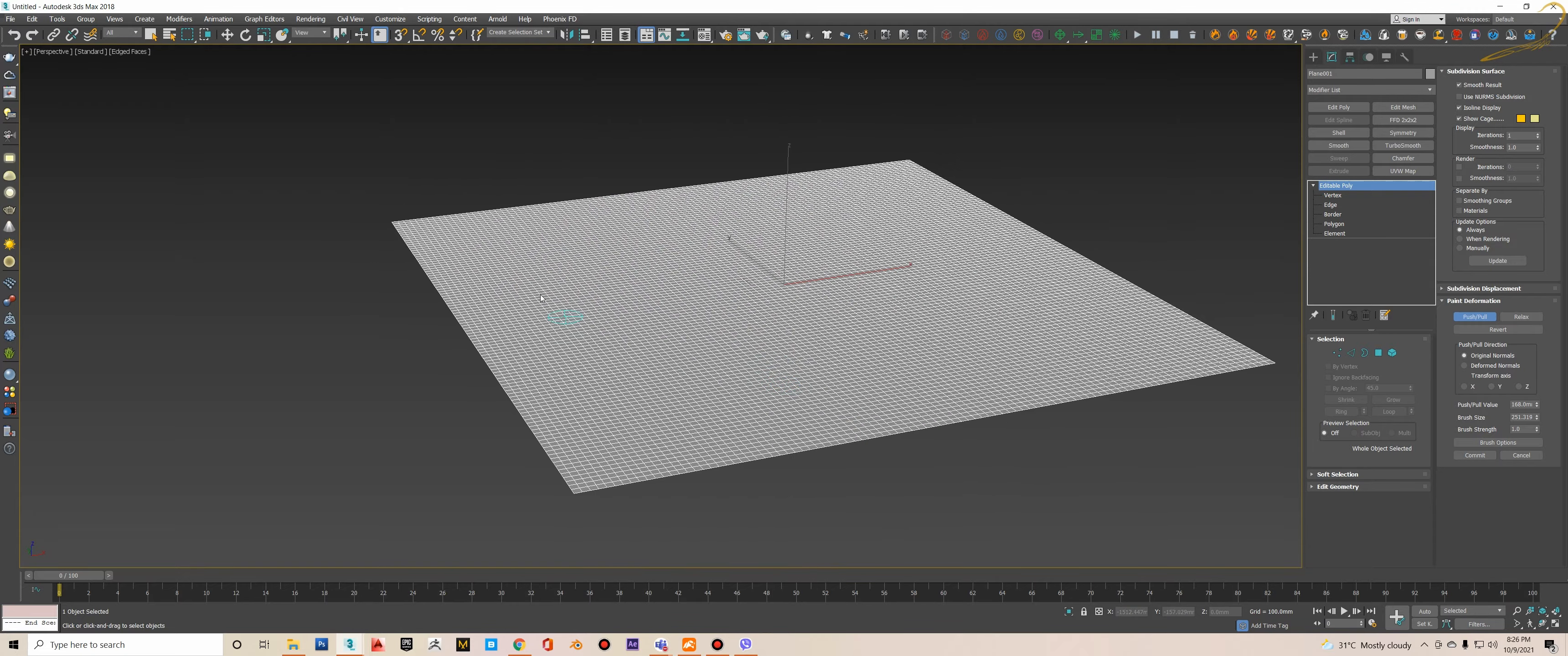
pyautogui.moveTo(506, 278)
pyautogui.mouseDown()
pyautogui.moveTo(608, 418)
pyautogui.moveTo(656, 364)
pyautogui.moveTo(593, 259)
pyautogui.moveTo(630, 223)
pyautogui.moveTo(667, 319)
pyautogui.moveTo(724, 361)
pyautogui.moveTo(693, 268)
pyautogui.moveTo(709, 204)
pyautogui.moveTo(864, 355)
pyautogui.moveTo(949, 356)
pyautogui.moveTo(1017, 329)
pyautogui.moveTo(956, 250)
pyautogui.moveTo(828, 174)
pyautogui.moveTo(959, 213)
pyautogui.moveTo(1067, 301)
pyautogui.moveTo(1069, 336)
pyautogui.moveTo(1012, 393)
pyautogui.moveTo(1123, 356)
pyautogui.moveTo(1143, 332)
pyautogui.moveTo(1075, 259)
pyautogui.mouseUp()
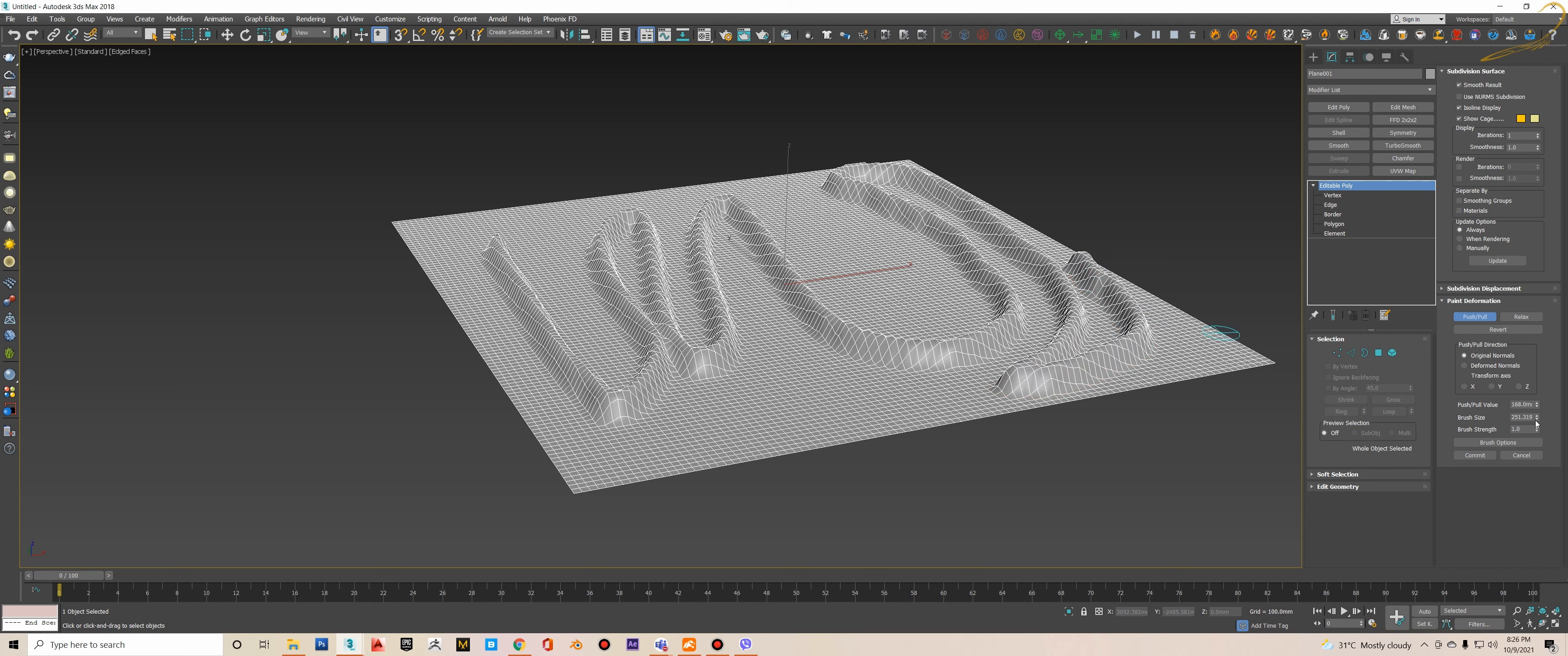
# - Paint over the central ridge and the flat area inside the wide curve to build up rough, raised ground
pyautogui.scroll(3, 833, 348)
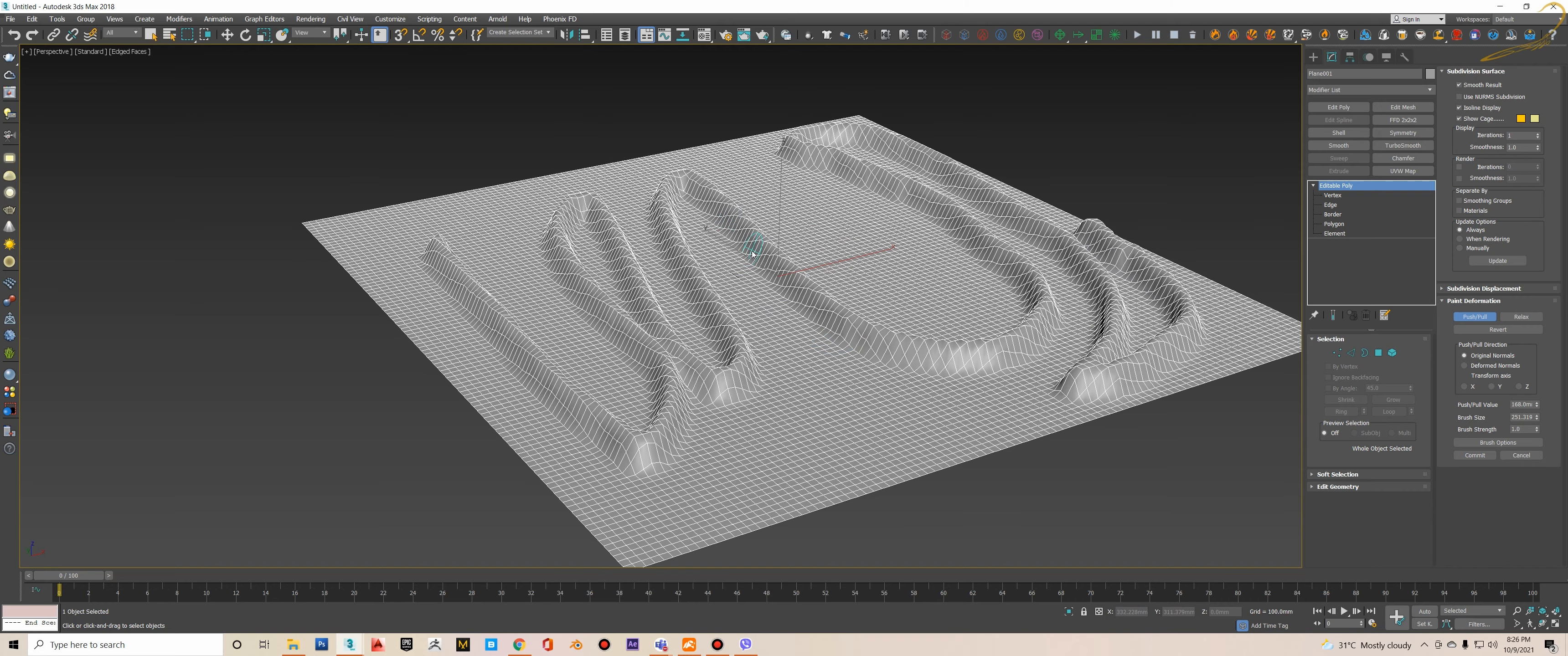
pyautogui.moveTo(922, 205)
pyautogui.keyDown('alt'); pyautogui.mouseDown(button='middle')
pyautogui.moveTo(998, 198)
pyautogui.moveTo(950, 223)
pyautogui.mouseUp(button='middle'); pyautogui.keyUp('alt')
pyautogui.keyDown('alt'); pyautogui.moveTo(876, 334); pyautogui.dragTo(840, 280, button='middle'); pyautogui.keyUp('alt')
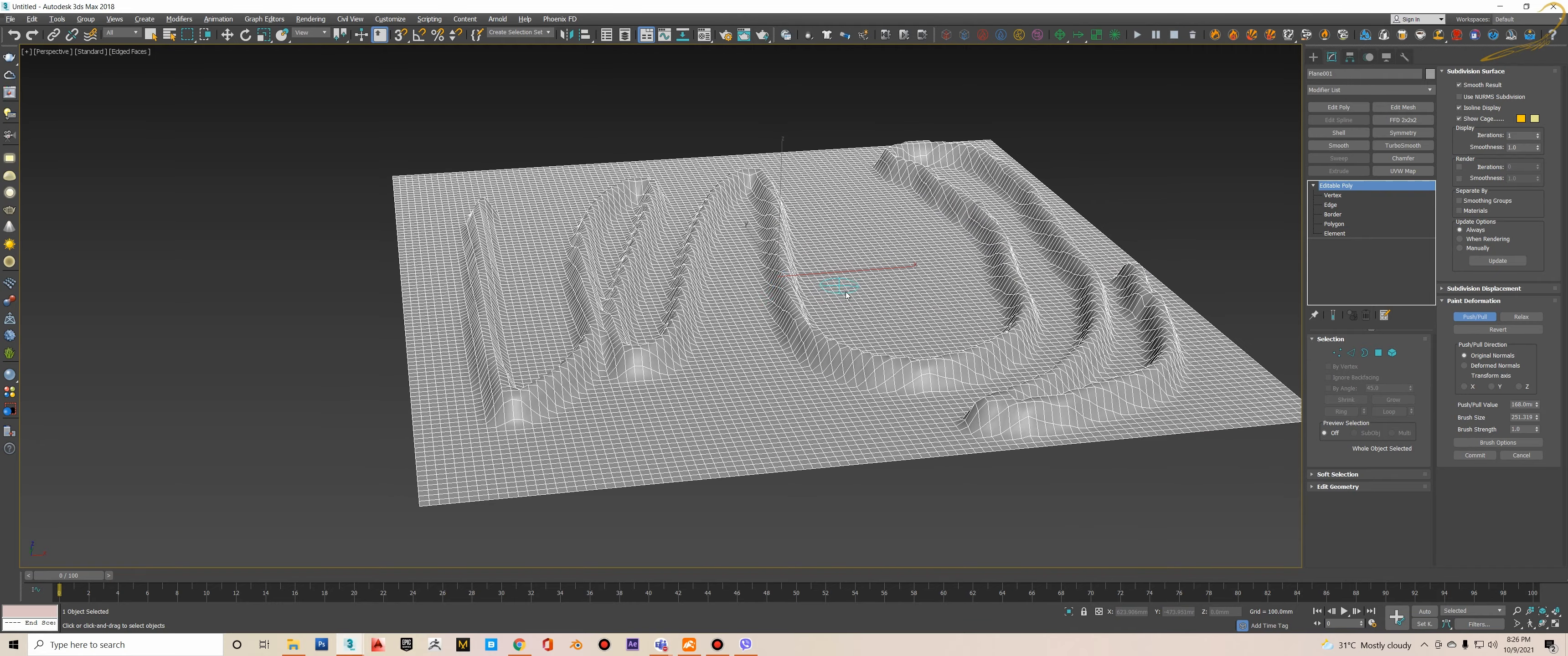
pyautogui.scroll(3, 840, 280)
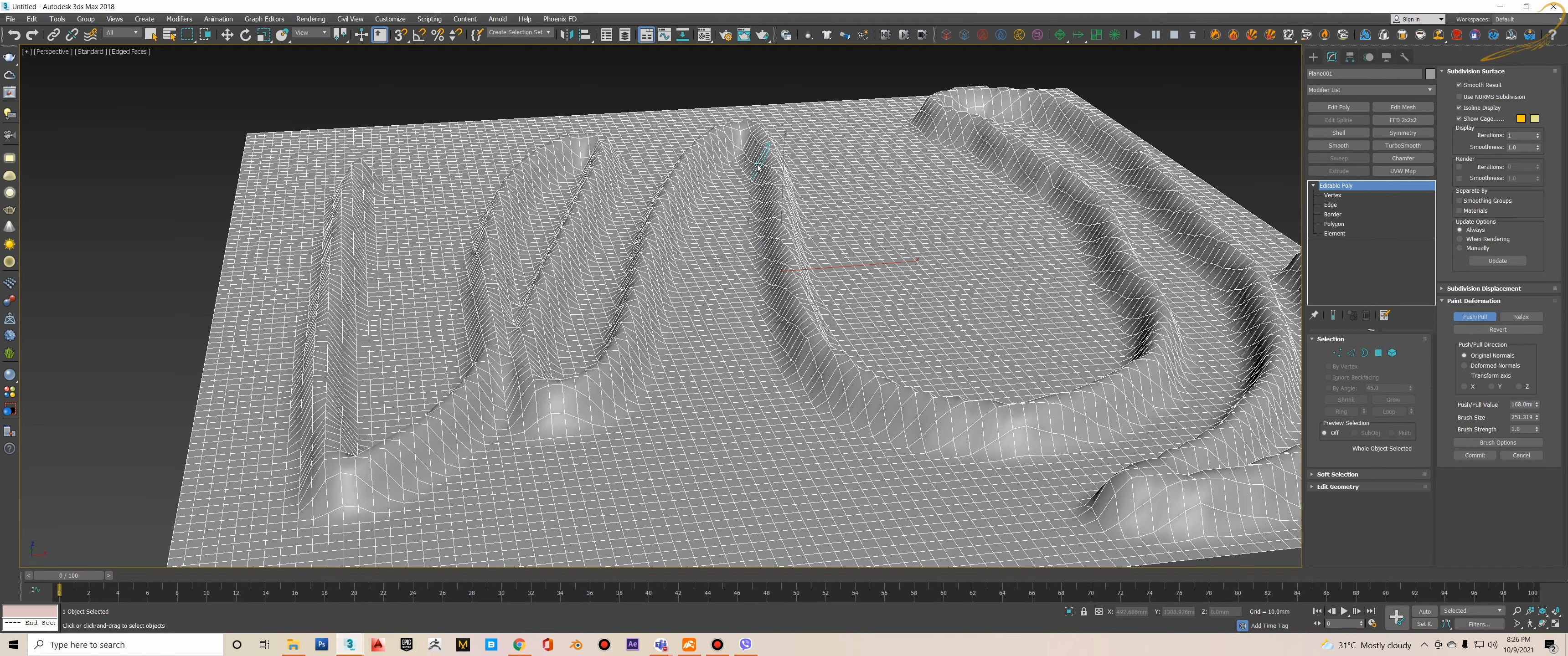
pyautogui.moveTo(758, 167)
pyautogui.mouseDown()
pyautogui.moveTo(825, 332)
pyautogui.moveTo(879, 374)
pyautogui.moveTo(834, 317)
pyautogui.moveTo(950, 396)
pyautogui.moveTo(1019, 406)
pyautogui.moveTo(1129, 337)
pyautogui.moveTo(1062, 204)
pyautogui.moveTo(959, 149)
pyautogui.moveTo(998, 176)
pyautogui.moveTo(1053, 329)
pyautogui.moveTo(1028, 194)
pyautogui.moveTo(1093, 303)
pyautogui.moveTo(1080, 344)
pyautogui.moveTo(986, 353)
pyautogui.moveTo(882, 326)
pyautogui.moveTo(839, 344)
pyautogui.moveTo(889, 261)
pyautogui.moveTo(845, 139)
pyautogui.moveTo(791, 113)
pyautogui.moveTo(657, 146)
pyautogui.moveTo(571, 373)
pyautogui.moveTo(566, 353)
pyautogui.moveTo(633, 298)
pyautogui.moveTo(663, 242)
pyautogui.mouseUp()
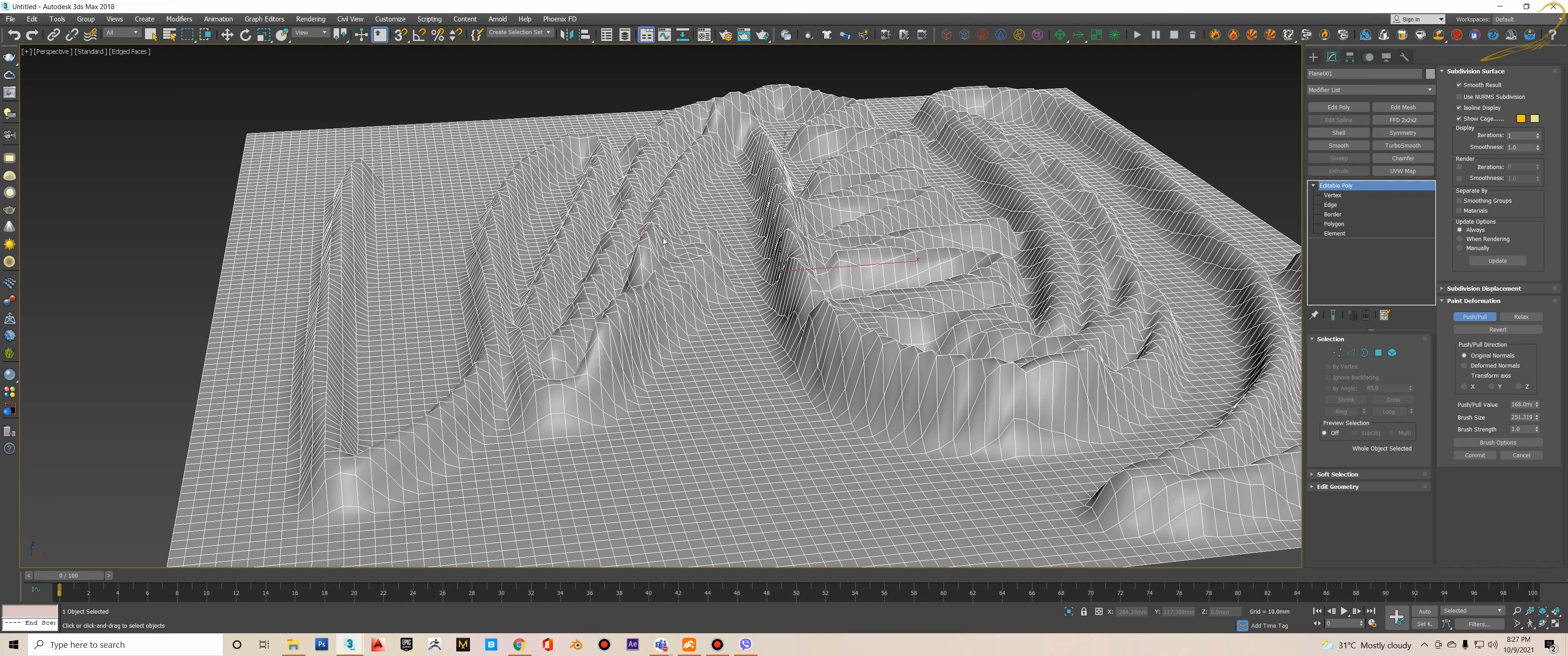
# - Raise the hollow between the central ridge and the neighbouring narrow ridges with further Push/Pull strokes
pyautogui.keyDown('alt'); pyautogui.moveTo(663, 241); pyautogui.dragTo(700, 225, button='middle'); pyautogui.keyUp('alt')
pyautogui.scroll(-3, 703, 272)
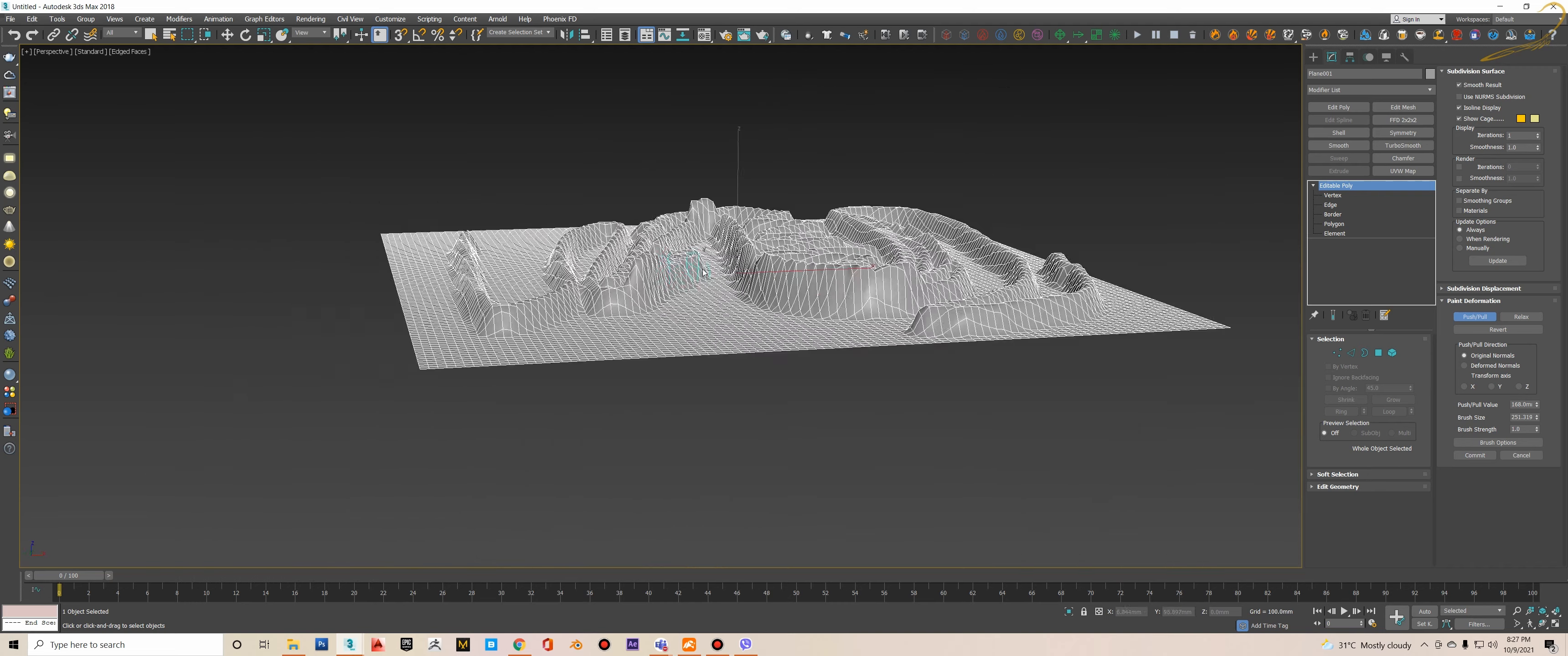
pyautogui.moveTo(703, 272)
pyautogui.keyDown('alt'); pyautogui.mouseDown(button='middle')
pyautogui.moveTo(603, 253)
pyautogui.moveTo(672, 278)
pyautogui.moveTo(675, 299)
pyautogui.moveTo(655, 271)
pyautogui.moveTo(702, 272)
pyautogui.mouseUp(button='middle'); pyautogui.keyUp('alt')
pyautogui.scroll(4, 608, 252)
pyautogui.scroll(-3, 654, 271)
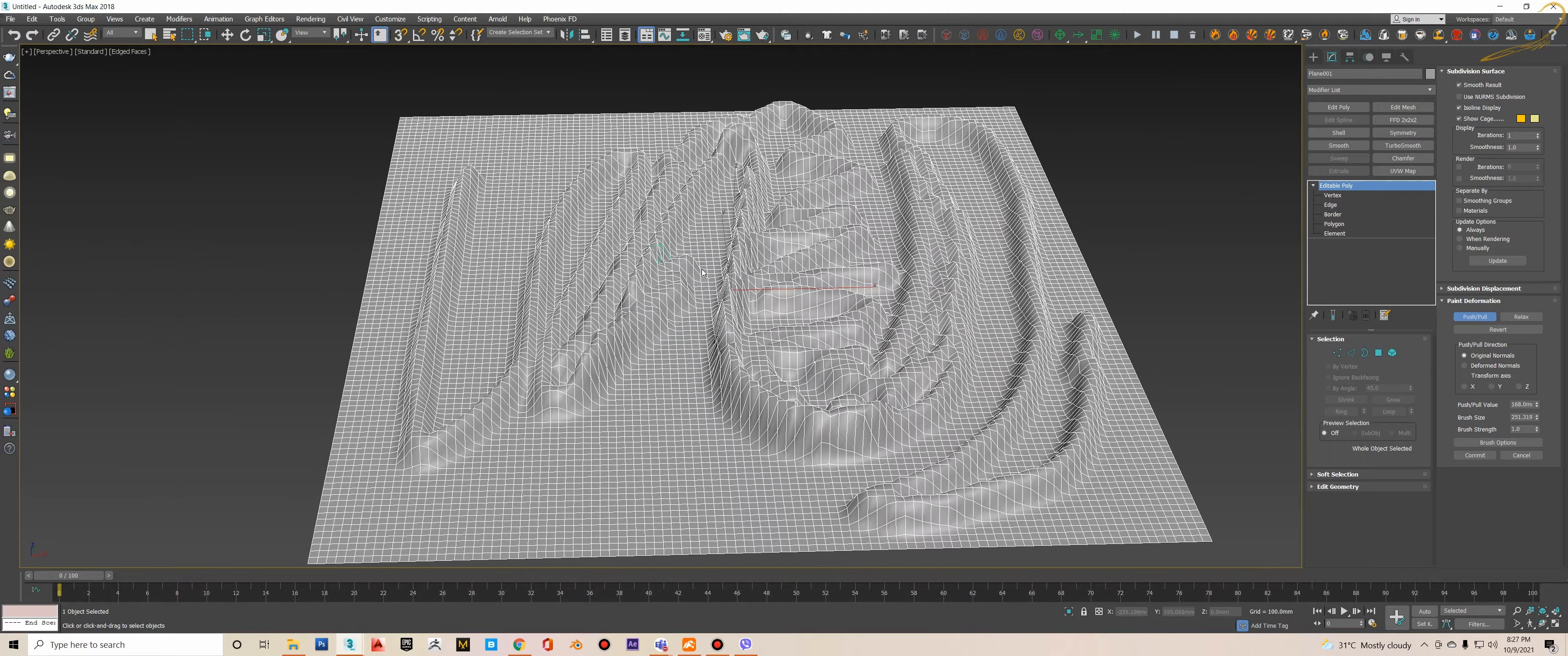
pyautogui.scroll(3, 740, 319)
pyautogui.keyDown('alt'); pyautogui.moveTo(687, 350); pyautogui.dragTo(704, 314, button='middle'); pyautogui.keyUp('alt')
pyautogui.scroll(2, 703, 321)
pyautogui.moveTo(704, 314)
pyautogui.mouseDown()
pyautogui.moveTo(717, 336)
pyautogui.moveTo(673, 359)
pyautogui.moveTo(797, 329)
pyautogui.moveTo(766, 341)
pyautogui.mouseUp()
pyautogui.moveTo(762, 337)
pyautogui.keyDown('alt'); pyautogui.mouseDown(button='middle')
pyautogui.moveTo(777, 379)
pyautogui.moveTo(793, 326)
pyautogui.moveTo(749, 335)
pyautogui.moveTo(780, 344)
pyautogui.mouseUp(button='middle'); pyautogui.keyUp('alt')
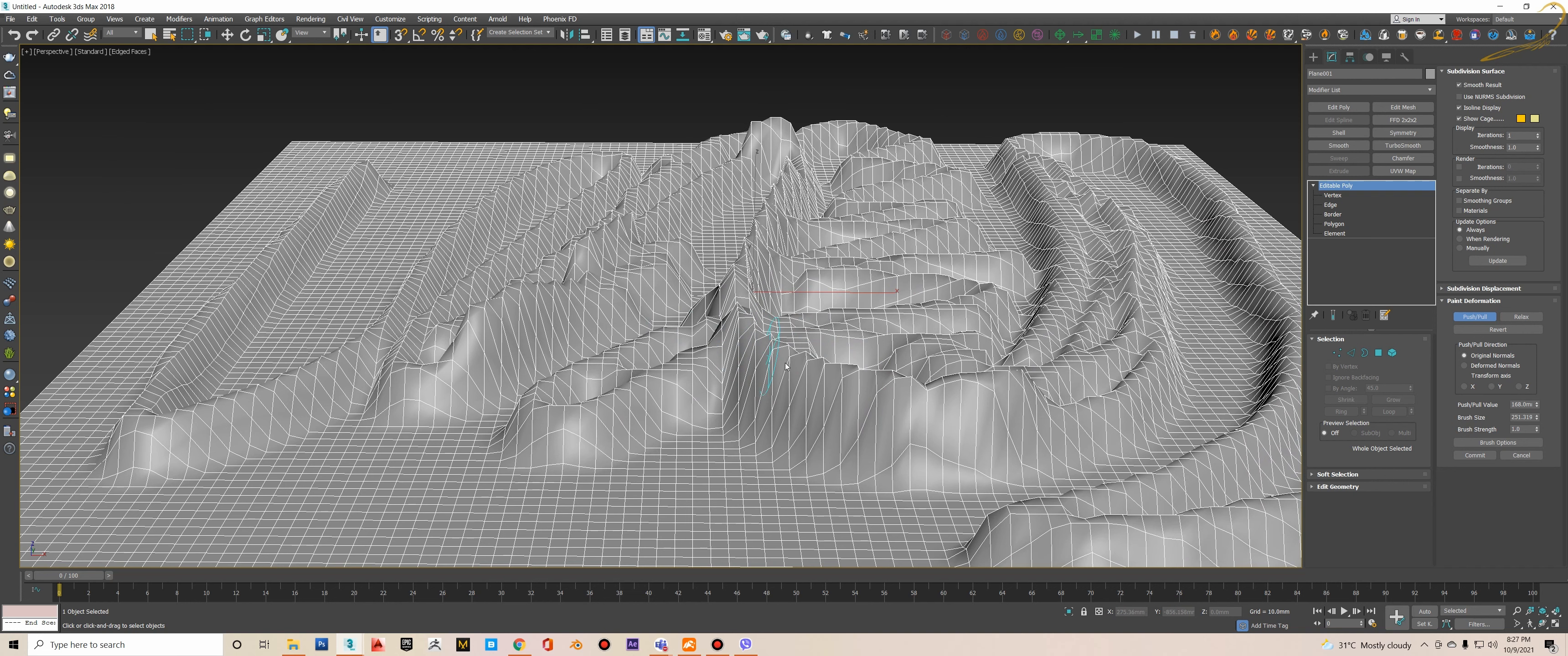
# - Set the Push/Pull Value to about 381 mm and the brush size to about 579 mm, and paint tall mountains across the terrain's centre
pyautogui.moveTo(1538, 420); pyautogui.dragTo(1535, 370)
pyautogui.moveTo(1548, 351); pyautogui.dragTo(1547, 344)
pyautogui.scroll(-4, 943, 274)
pyautogui.moveTo(955, 297); pyautogui.dragTo(893, 315, button='middle')
pyautogui.scroll(4, 893, 316)
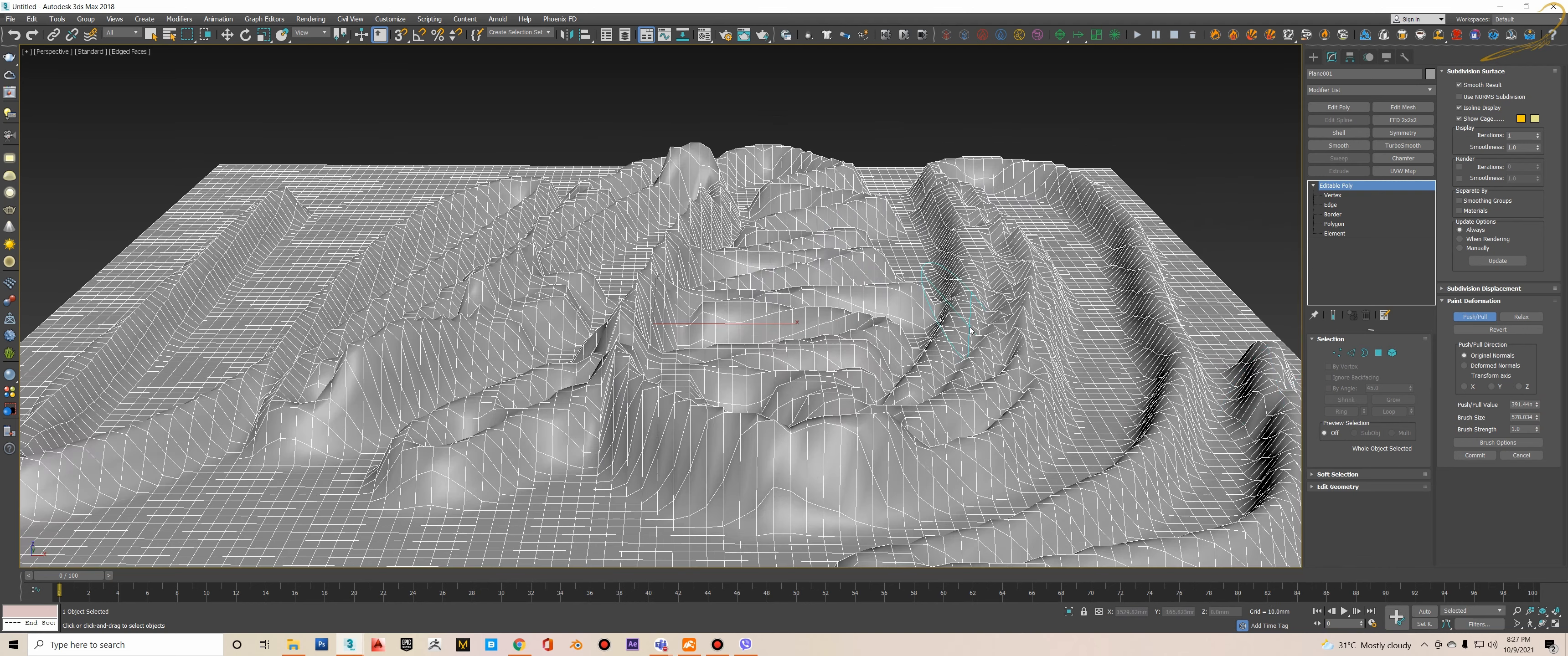
pyautogui.scroll(-3, 971, 330)
pyautogui.keyDown('alt'); pyautogui.moveTo(1084, 265); pyautogui.dragTo(1038, 307, button='middle'); pyautogui.keyUp('alt')
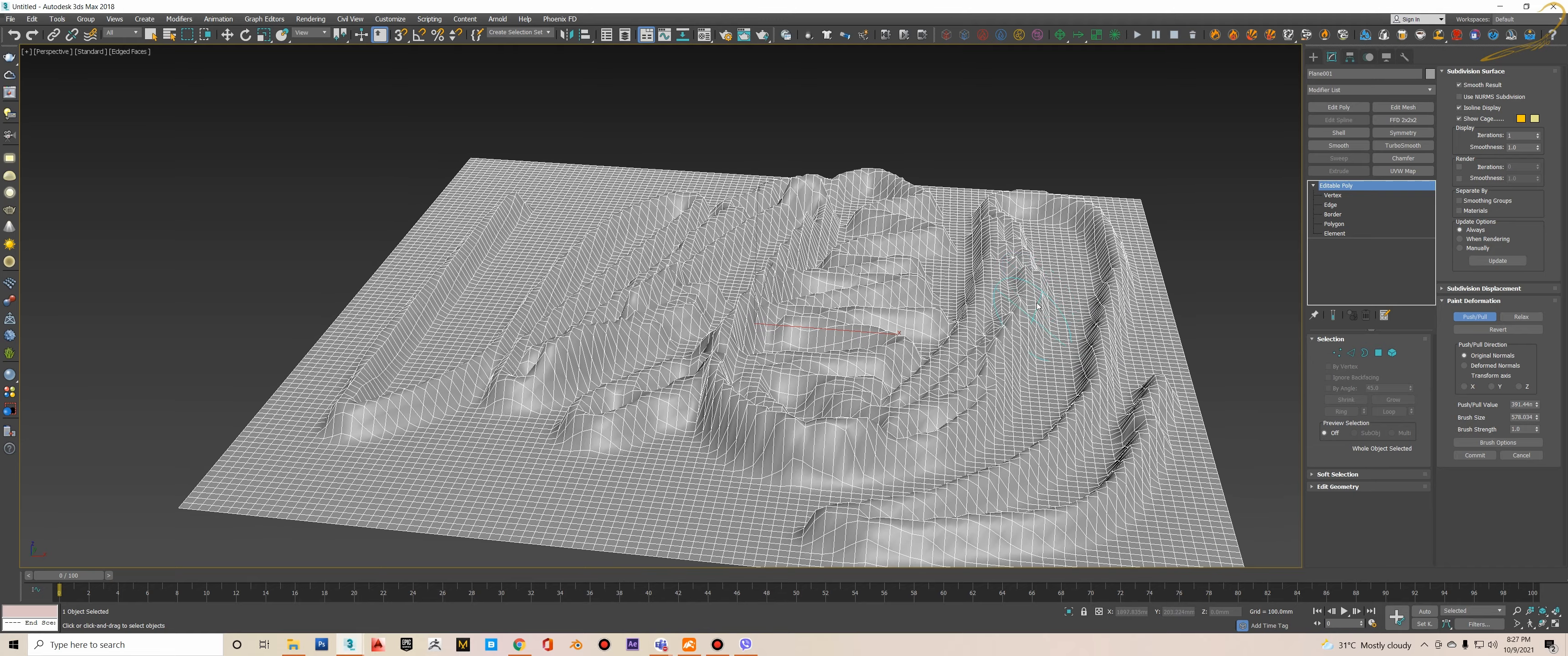
pyautogui.moveTo(1058, 247)
pyautogui.mouseDown()
pyautogui.moveTo(1052, 356)
pyautogui.moveTo(988, 451)
pyautogui.moveTo(931, 436)
pyautogui.moveTo(834, 449)
pyautogui.moveTo(698, 412)
pyautogui.moveTo(701, 354)
pyautogui.moveTo(762, 283)
pyautogui.mouseUp()
# - Extend the mountain range with more strokes, raising steep peaks toward the plane's edge and filling the gap between them
pyautogui.keyDown('alt'); pyautogui.moveTo(763, 283); pyautogui.dragTo(783, 292, button='middle'); pyautogui.keyUp('alt')
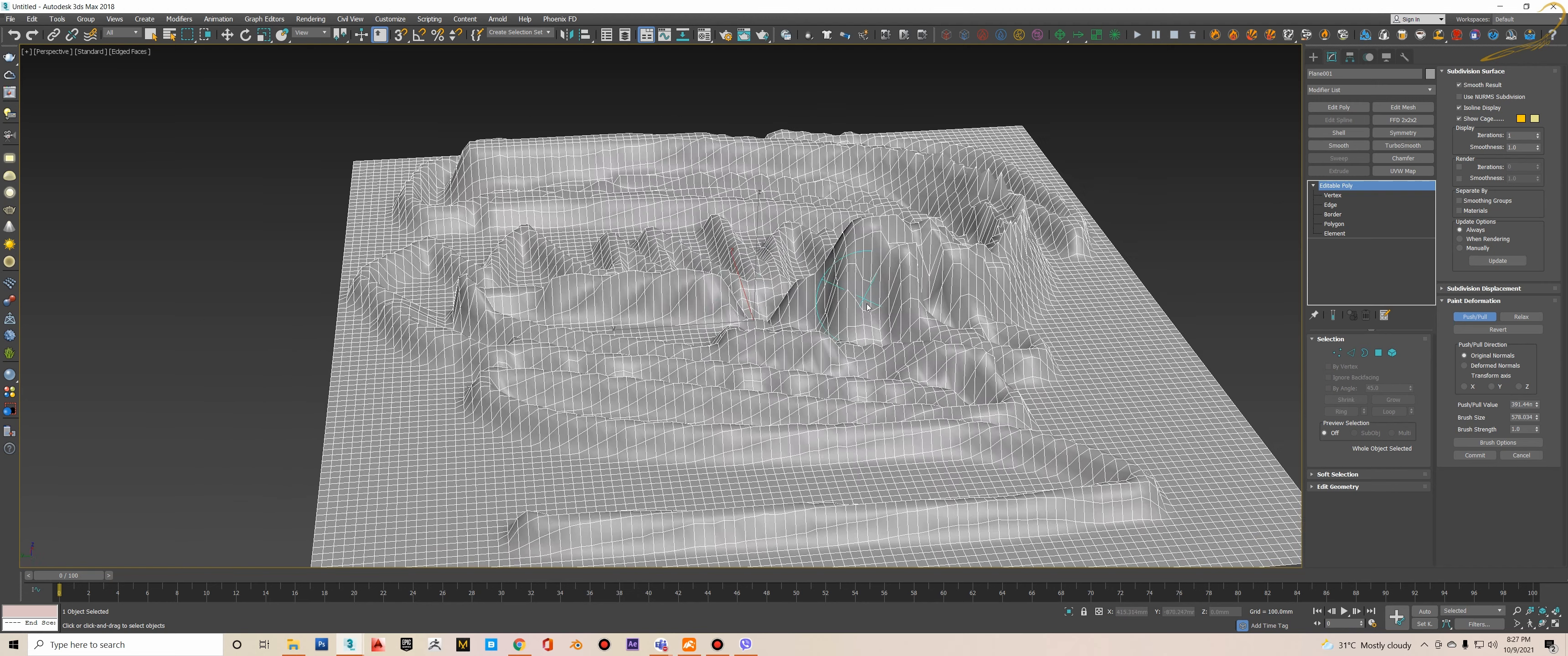
pyautogui.moveTo(784, 293)
pyautogui.mouseDown()
pyautogui.moveTo(530, 277)
pyautogui.moveTo(542, 303)
pyautogui.moveTo(779, 283)
pyautogui.moveTo(971, 323)
pyautogui.moveTo(1037, 406)
pyautogui.mouseUp()
pyautogui.keyDown('alt'); pyautogui.moveTo(1037, 406); pyautogui.dragTo(1011, 421, button='middle'); pyautogui.keyUp('alt')
pyautogui.moveTo(860, 300)
pyautogui.keyDown('alt'); pyautogui.mouseDown(button='middle')
pyautogui.moveTo(842, 295)
pyautogui.moveTo(853, 352)
pyautogui.mouseUp(button='middle'); pyautogui.keyUp('alt')
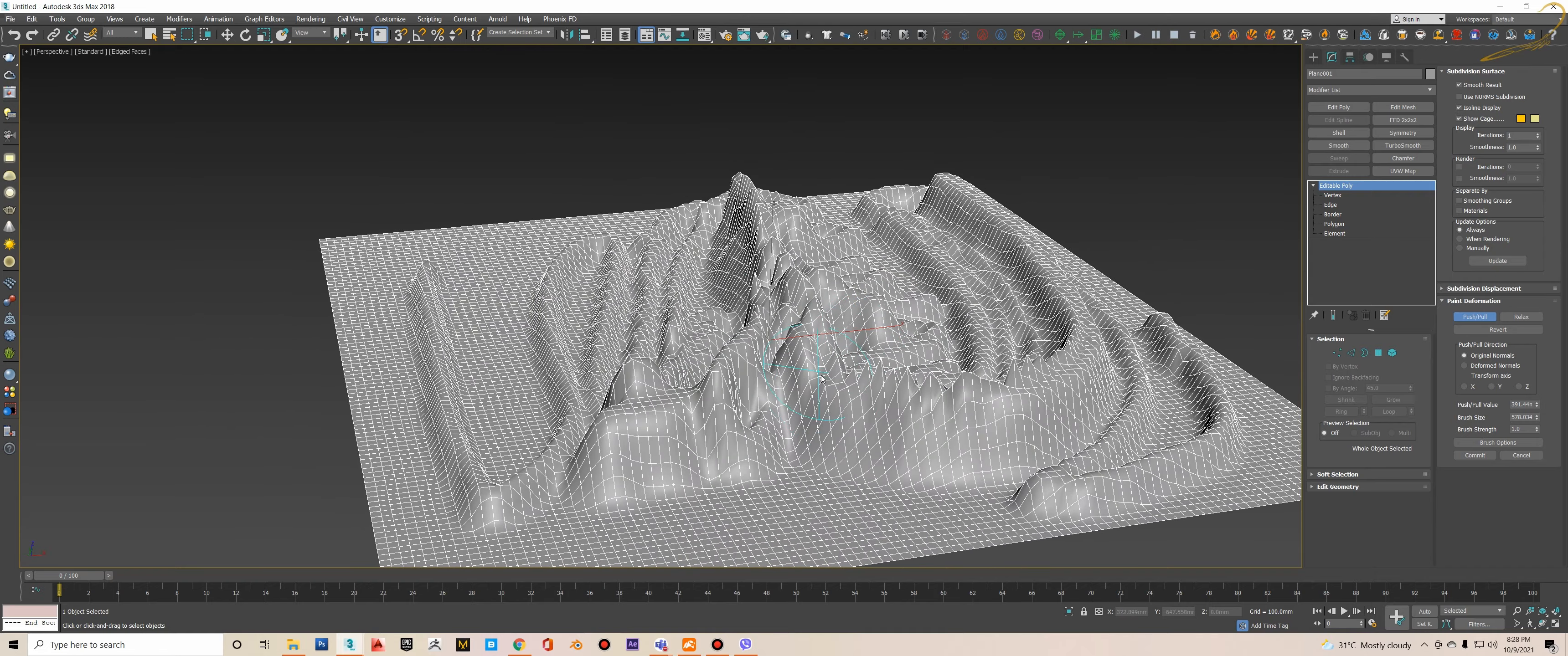
pyautogui.keyDown('alt'); pyautogui.moveTo(832, 393); pyautogui.dragTo(817, 399, button='middle'); pyautogui.keyUp('alt')
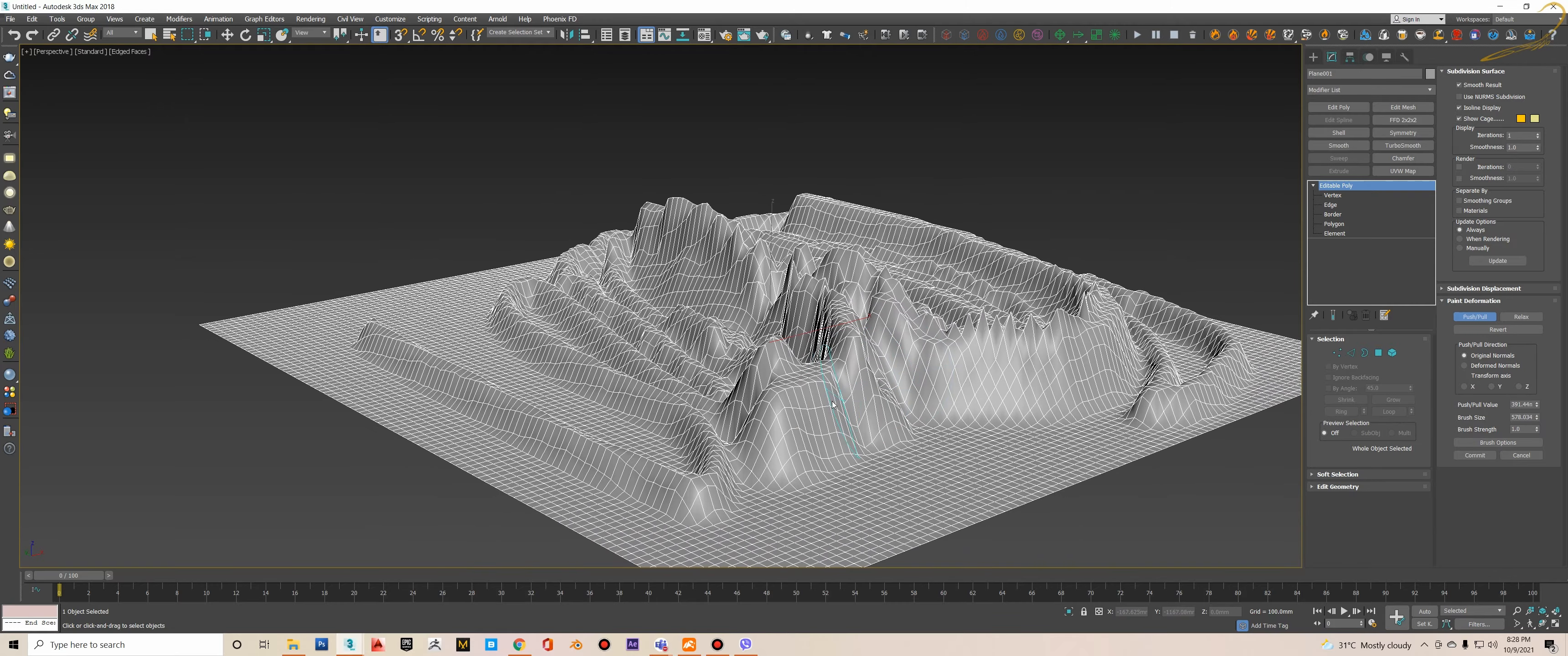
pyautogui.moveTo(817, 399); pyautogui.dragTo(832, 310)
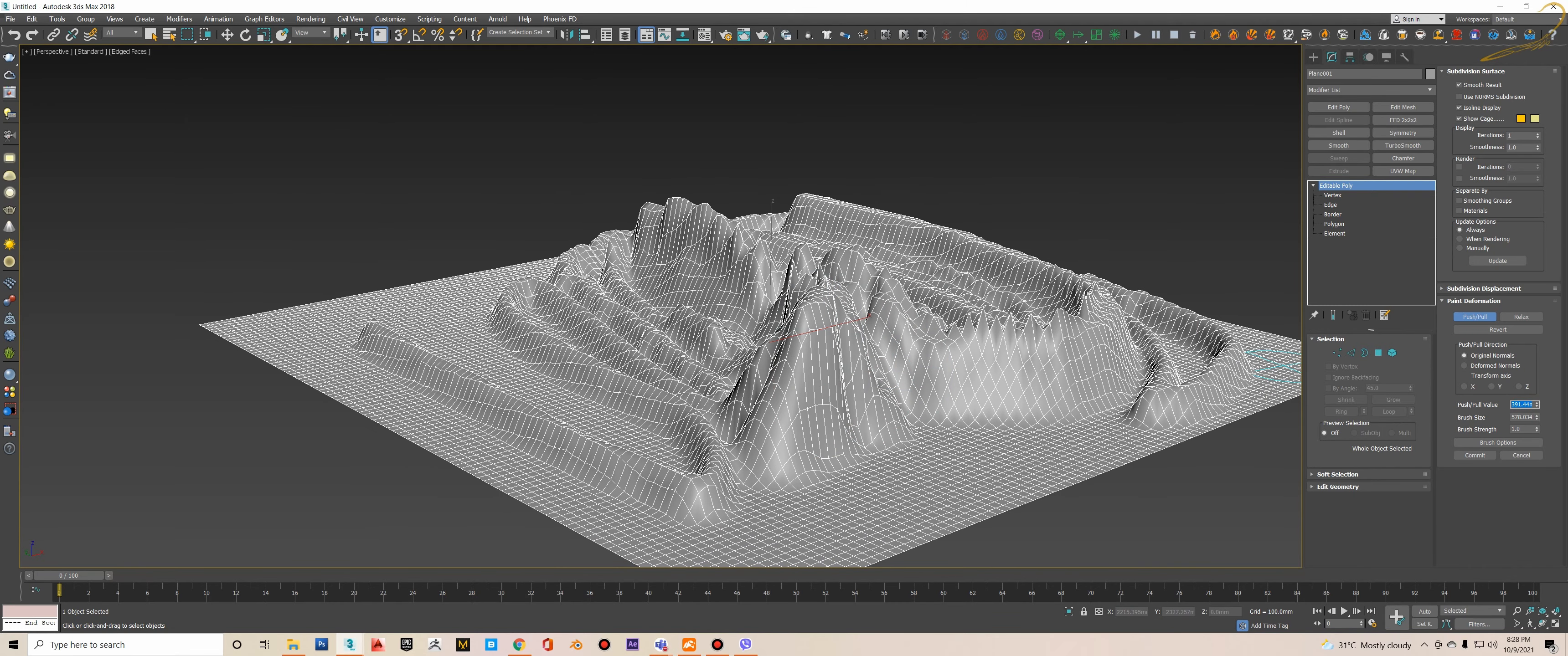
# - Set the Push/Pull Value to -200 mm and carve a depression into the flat ground at the foot of the mountains
pyautogui.write('-200.0r')
pyautogui.scroll(4, 965, 359)
pyautogui.moveTo(965, 359)
pyautogui.mouseDown()
pyautogui.moveTo(755, 453)
pyautogui.moveTo(810, 450)
pyautogui.moveTo(1047, 359)
pyautogui.moveTo(712, 469)
pyautogui.moveTo(755, 475)
pyautogui.moveTo(919, 420)
pyautogui.mouseUp()
pyautogui.keyDown('alt'); pyautogui.moveTo(912, 431); pyautogui.dragTo(925, 425, button='middle'); pyautogui.keyUp('alt')
pyautogui.moveTo(1004, 301); pyautogui.dragTo(987, 330, button='middle')
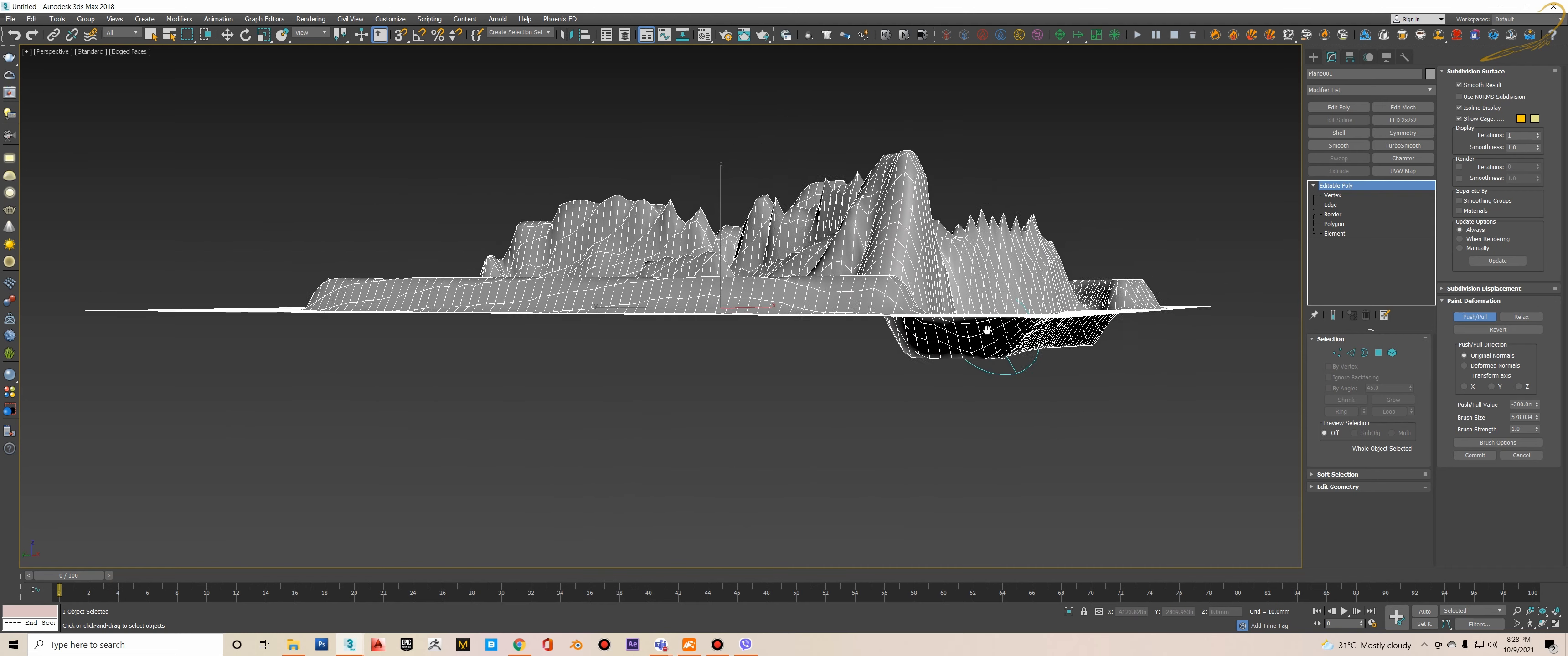
pyautogui.scroll(4, 987, 329)
pyautogui.scroll(-2, 938, 384)
pyautogui.moveTo(937, 381)
pyautogui.keyDown('alt'); pyautogui.mouseDown(button='middle')
pyautogui.moveTo(1004, 361)
pyautogui.moveTo(972, 408)
pyautogui.mouseUp(button='middle'); pyautogui.keyUp('alt')
pyautogui.keyDown('alt'); pyautogui.moveTo(989, 299); pyautogui.dragTo(903, 359, button='middle'); pyautogui.keyUp('alt')
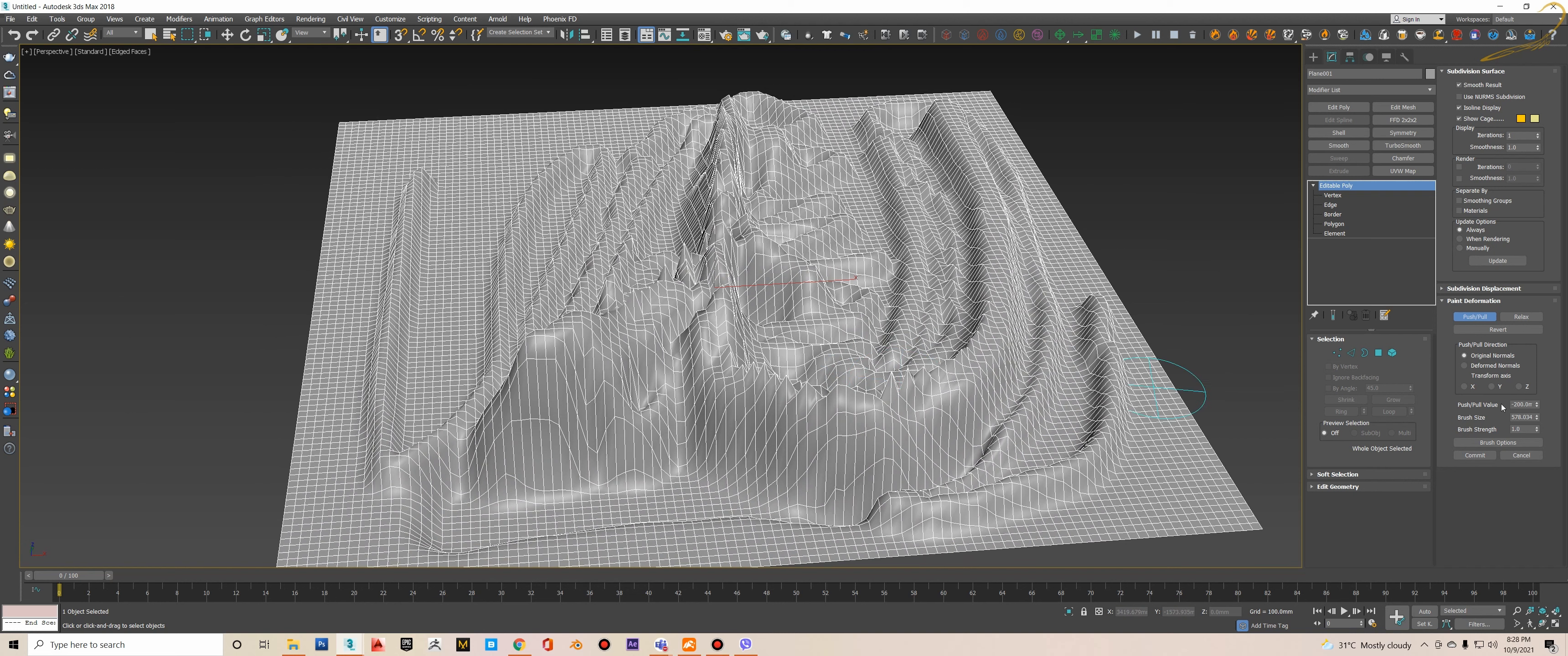
# - Set the Push/Pull Value to 200 mm and paint over the narrow side ridges and adjacent flat ground to form rounded hills
pyautogui.doubleClick(1520, 405)
pyautogui.keyDown('alt'); pyautogui.moveTo(1127, 355); pyautogui.dragTo(806, 289, button='middle'); pyautogui.keyUp('alt')
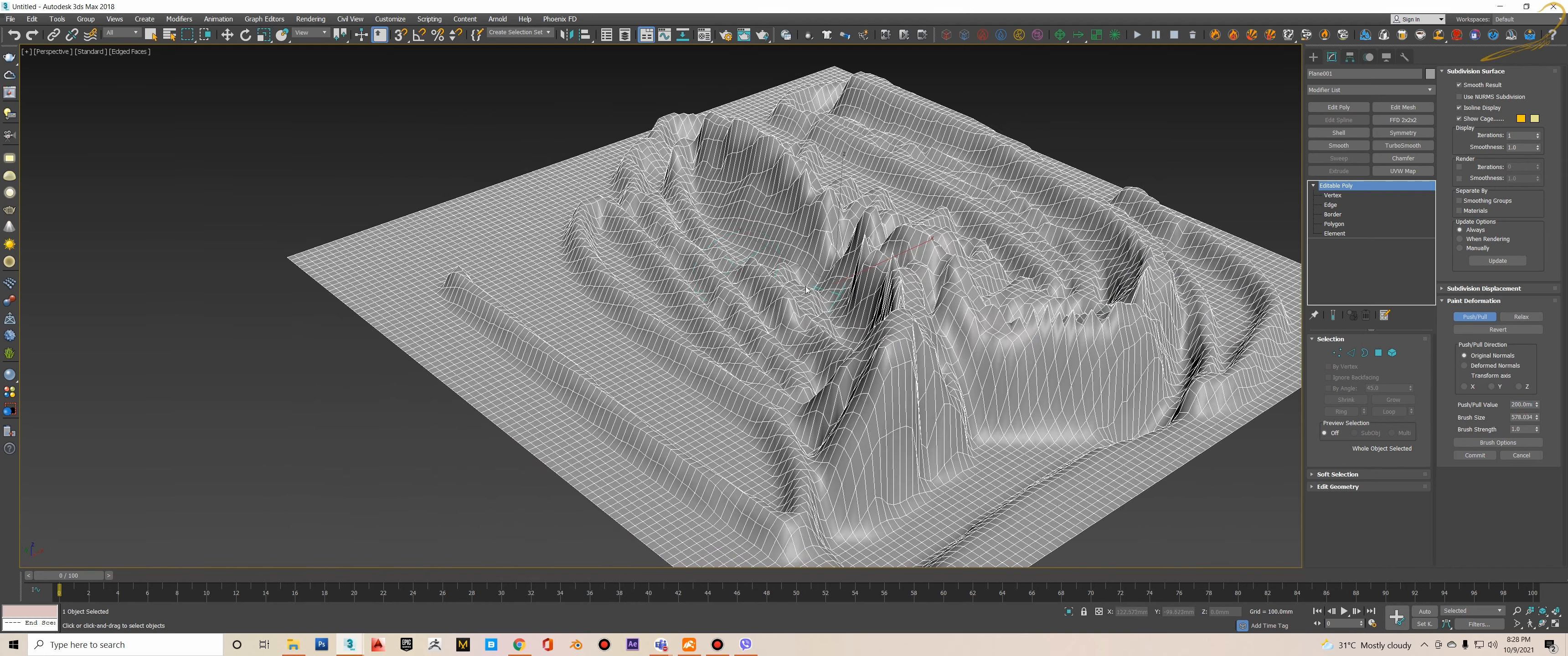
pyautogui.moveTo(639, 231)
pyautogui.mouseDown()
pyautogui.moveTo(700, 268)
pyautogui.moveTo(621, 201)
pyautogui.moveTo(682, 244)
pyautogui.moveTo(652, 249)
pyautogui.moveTo(724, 292)
pyautogui.moveTo(682, 244)
pyautogui.moveTo(695, 286)
pyautogui.moveTo(615, 323)
pyautogui.moveTo(691, 387)
pyautogui.moveTo(700, 436)
pyautogui.moveTo(578, 280)
pyautogui.moveTo(582, 292)
pyautogui.mouseUp()
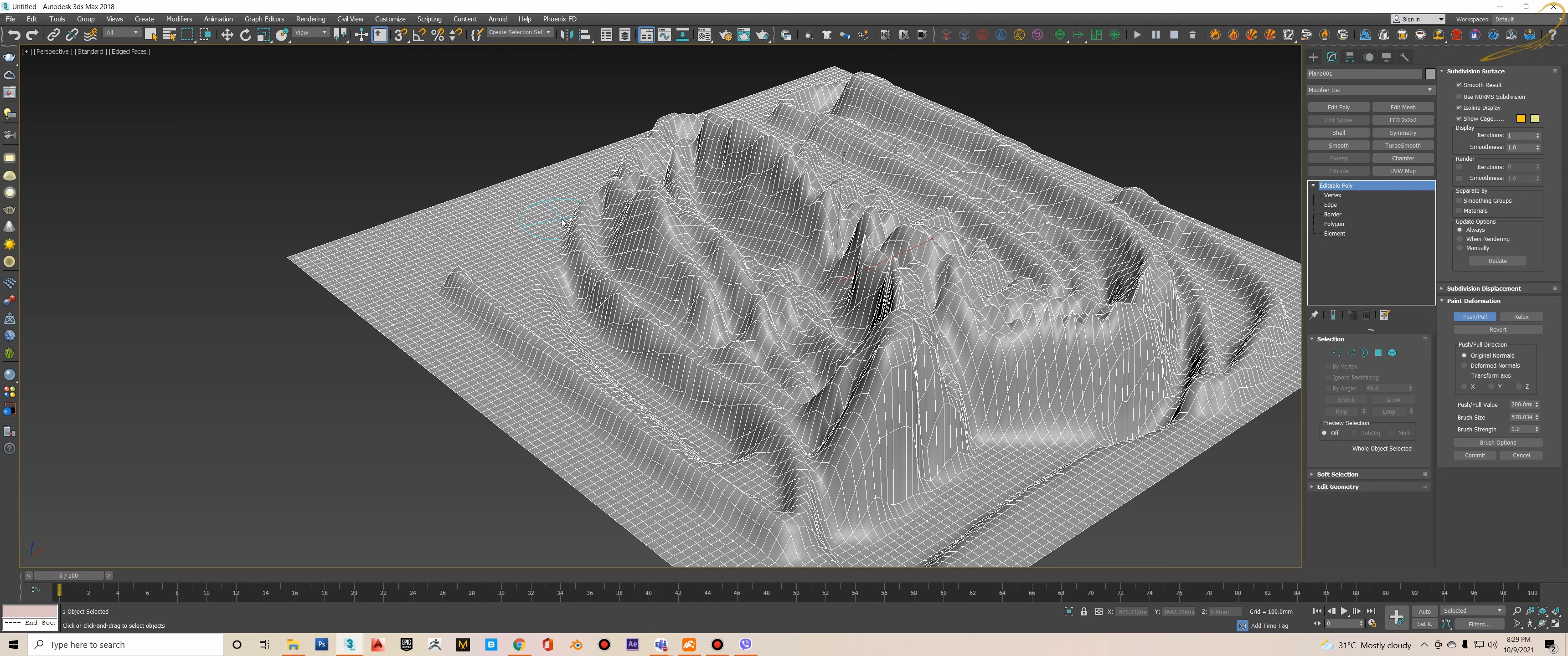
pyautogui.moveTo(577, 233)
pyautogui.mouseDown()
pyautogui.moveTo(560, 244)
pyautogui.moveTo(650, 239)
pyautogui.moveTo(608, 262)
pyautogui.moveTo(639, 207)
pyautogui.moveTo(561, 249)
pyautogui.mouseUp()
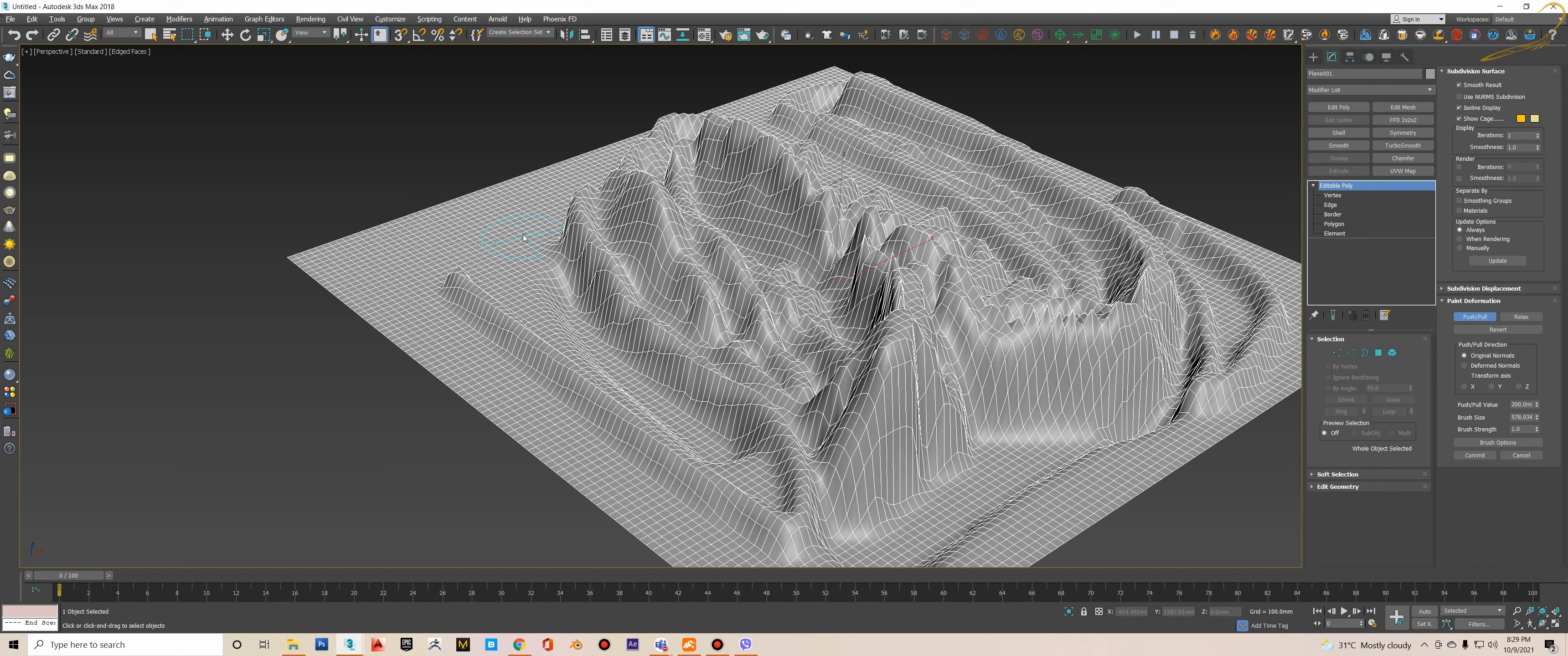
pyautogui.moveTo(516, 214)
pyautogui.mouseDown()
pyautogui.moveTo(525, 256)
pyautogui.moveTo(620, 366)
pyautogui.moveTo(755, 480)
pyautogui.moveTo(764, 450)
pyautogui.mouseUp()
# - Build up taller peaks and slopes on the hills between the central mountains and the plane's outer edge
pyautogui.moveTo(764, 451)
pyautogui.keyDown('alt'); pyautogui.mouseDown(button='middle')
pyautogui.moveTo(768, 420)
pyautogui.moveTo(789, 414)
pyautogui.moveTo(760, 440)
pyautogui.moveTo(668, 455)
pyautogui.moveTo(737, 390)
pyautogui.mouseUp(button='middle'); pyautogui.keyUp('alt')
pyautogui.scroll(5, 765, 353)
pyautogui.scroll(-4, 765, 353)
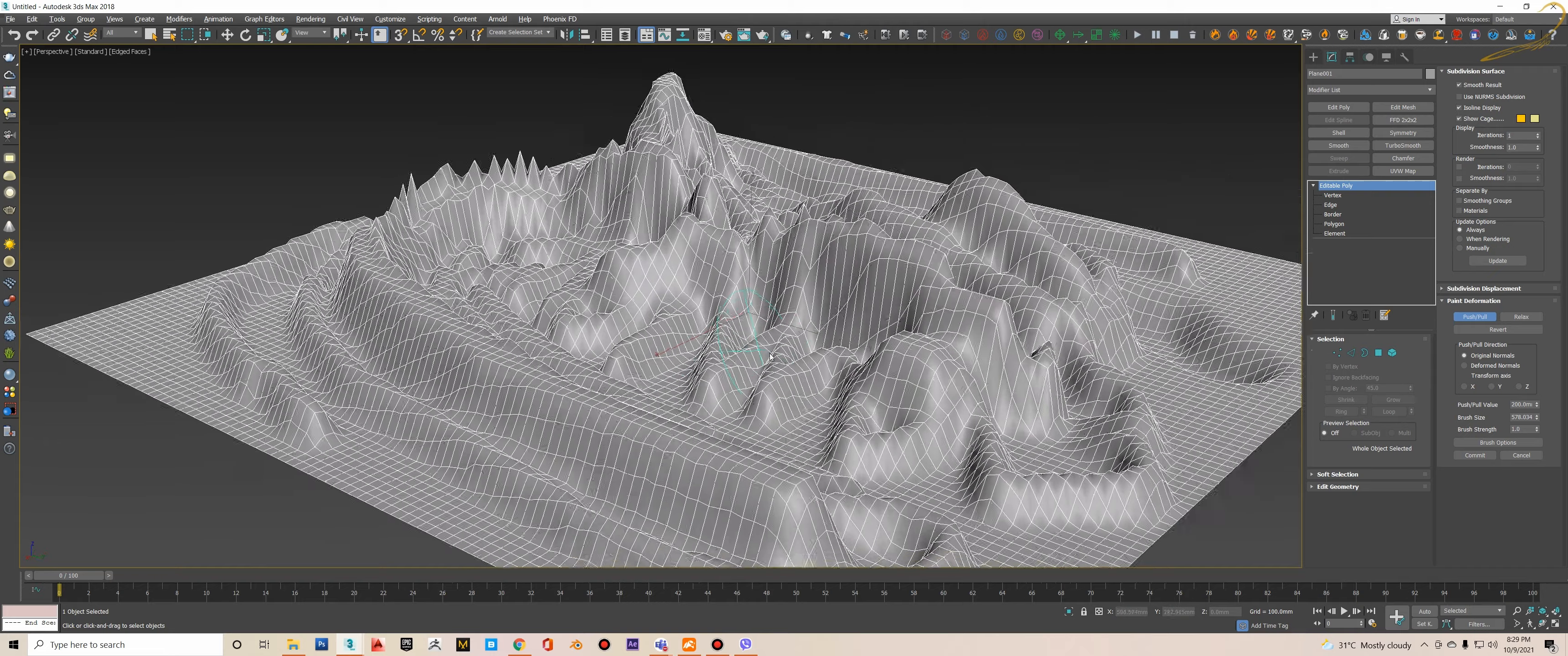
pyautogui.scroll(-1, 757, 330)
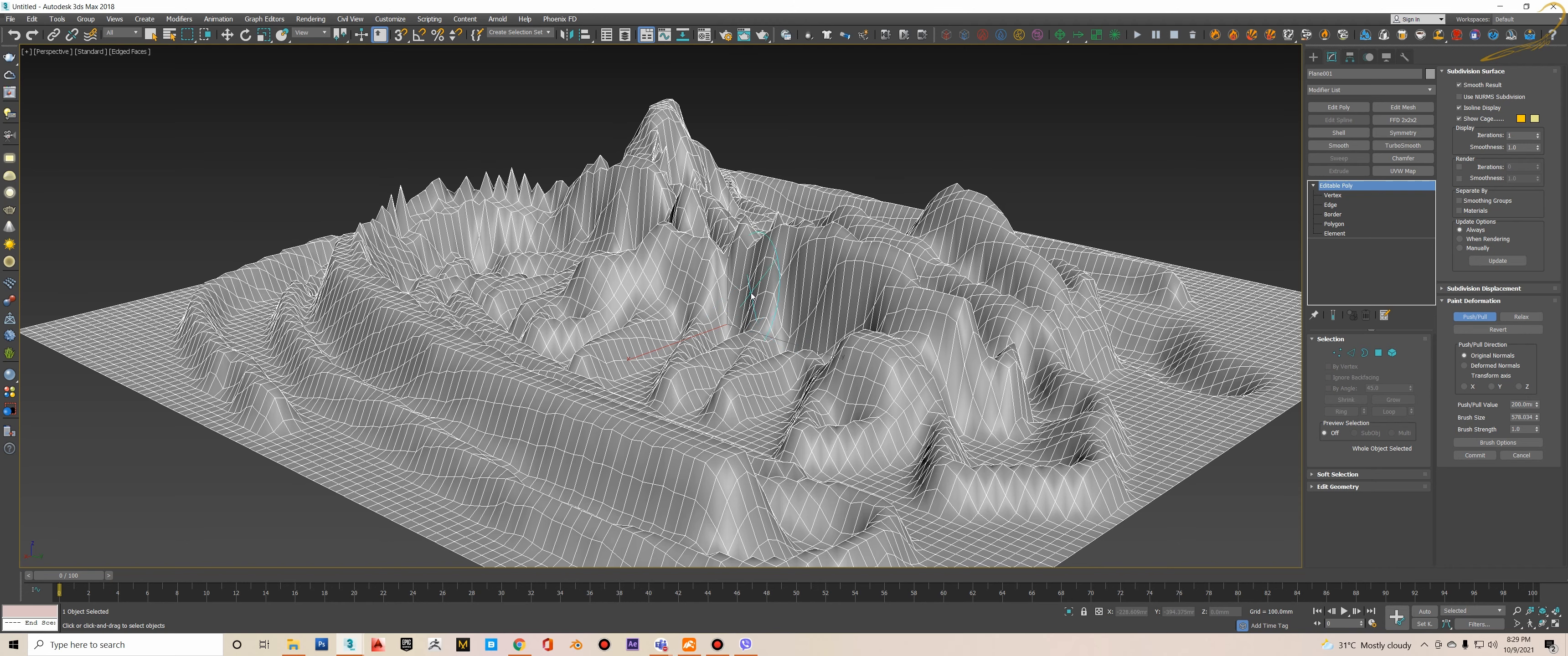
pyautogui.scroll(-3, 752, 299)
pyautogui.keyDown('alt'); pyautogui.moveTo(753, 299); pyautogui.dragTo(789, 298, button='middle'); pyautogui.keyUp('alt')
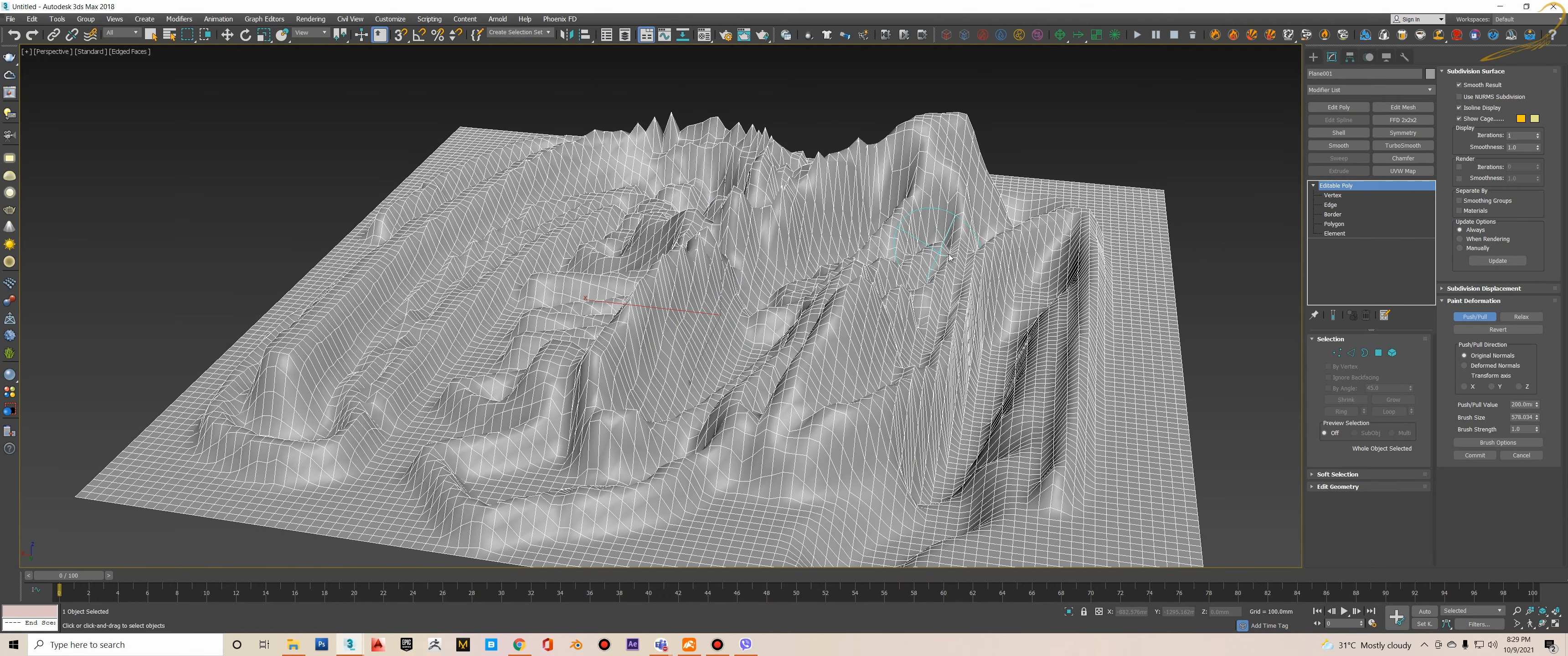
# - Examine the sculpted mountains and valleys from several angles, including a close view of the valley near the plane's edge
pyautogui.moveTo(949, 258); pyautogui.dragTo(878, 306, button='middle')
pyautogui.scroll(-3, 894, 274)
pyautogui.scroll(2, 878, 306)
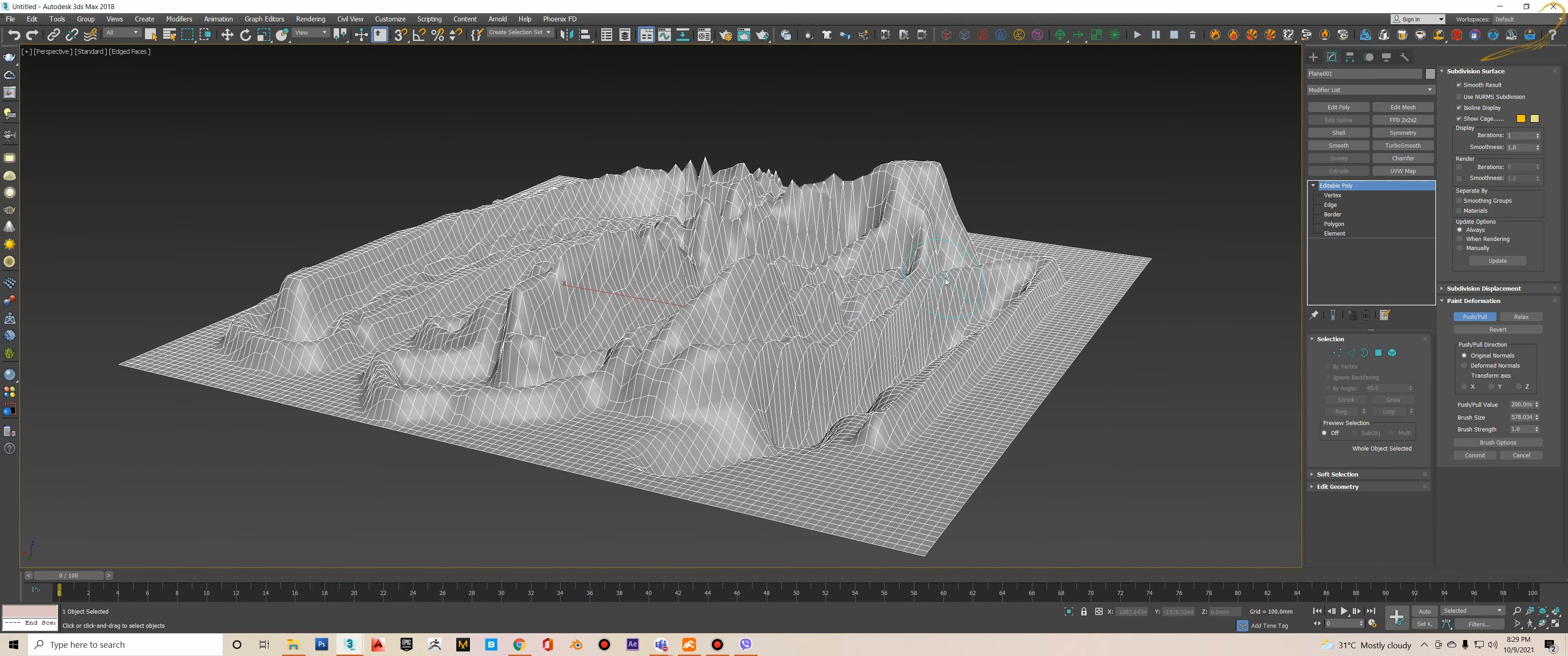
pyautogui.moveTo(806, 345); pyautogui.dragTo(863, 365, button='middle')
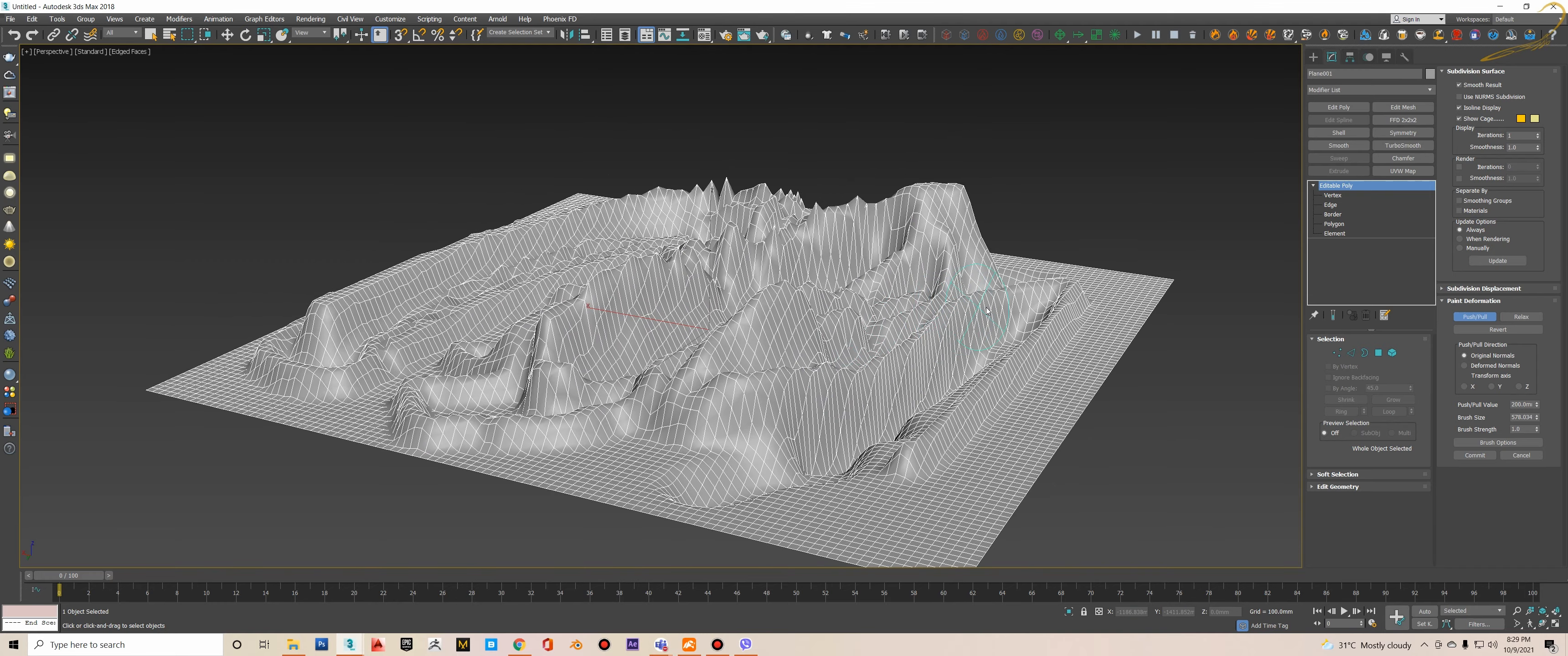
pyautogui.keyDown('alt'); pyautogui.moveTo(1060, 327); pyautogui.dragTo(1035, 340, button='middle'); pyautogui.keyUp('alt')
pyautogui.scroll(5, 1035, 341)
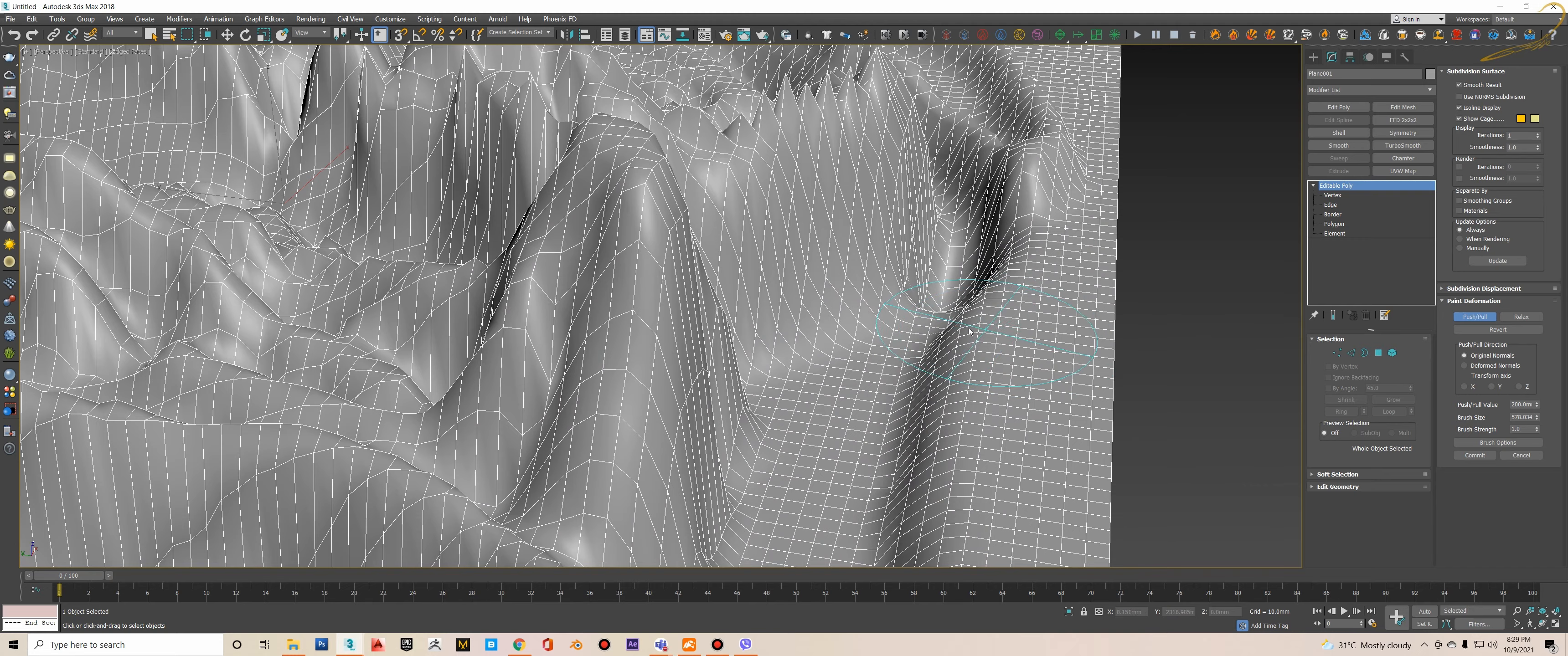
# - Examine the jagged ridge peaks up close and the overall sculpted terrain from several angles
pyautogui.scroll(-3, 968, 323)
pyautogui.scroll(3, 959, 300)
pyautogui.keyDown('alt'); pyautogui.moveTo(958, 299); pyautogui.dragTo(885, 281, button='middle'); pyautogui.keyUp('alt')
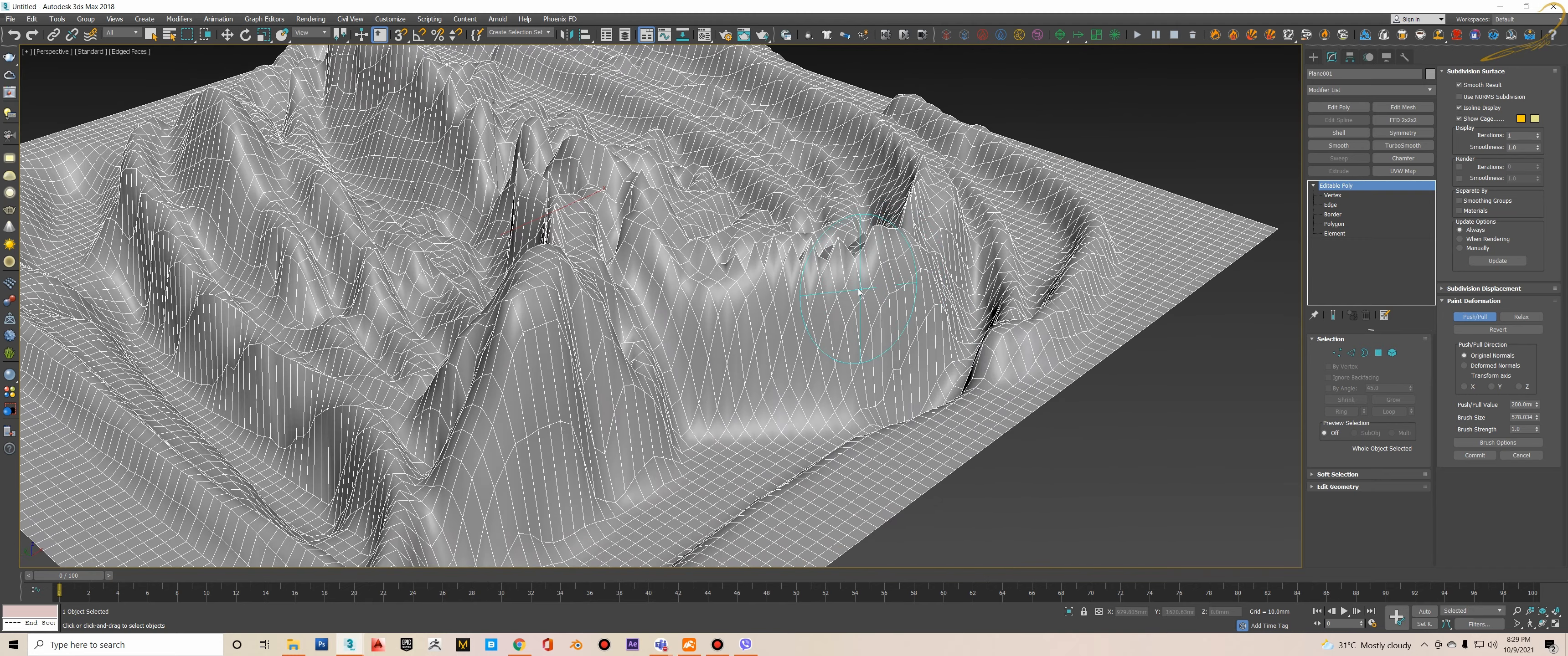
pyautogui.scroll(5, 859, 292)
pyautogui.scroll(4, 887, 195)
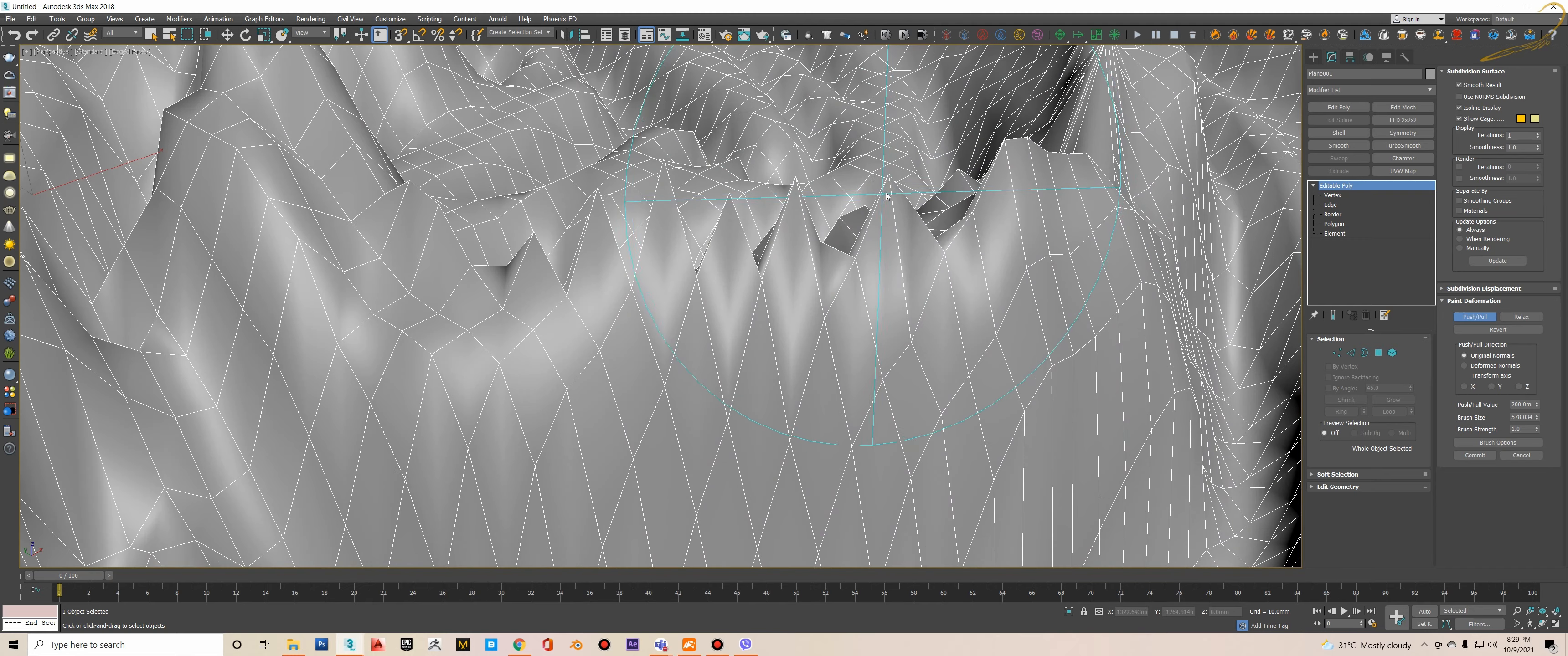
pyautogui.scroll(-6, 887, 195)
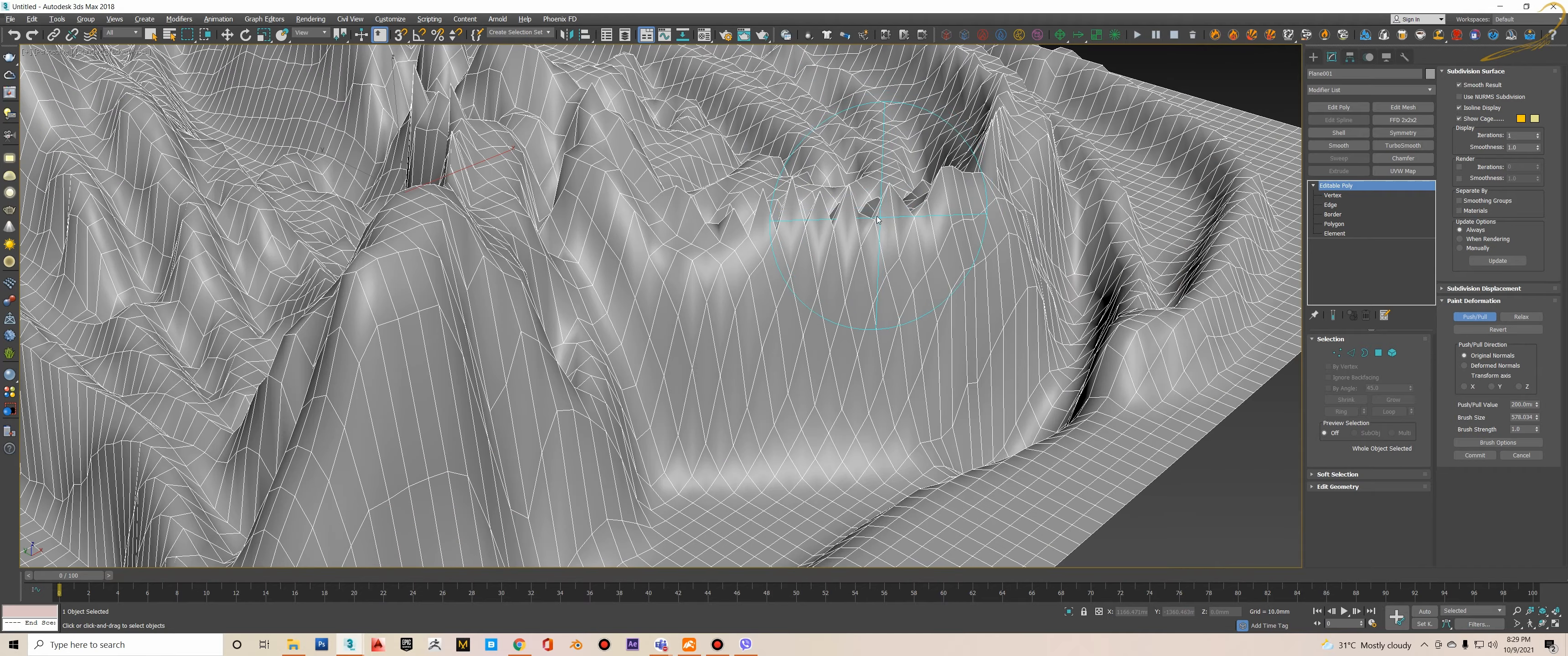
pyautogui.keyDown('alt'); pyautogui.moveTo(877, 220); pyautogui.dragTo(858, 225, button='middle'); pyautogui.keyUp('alt')
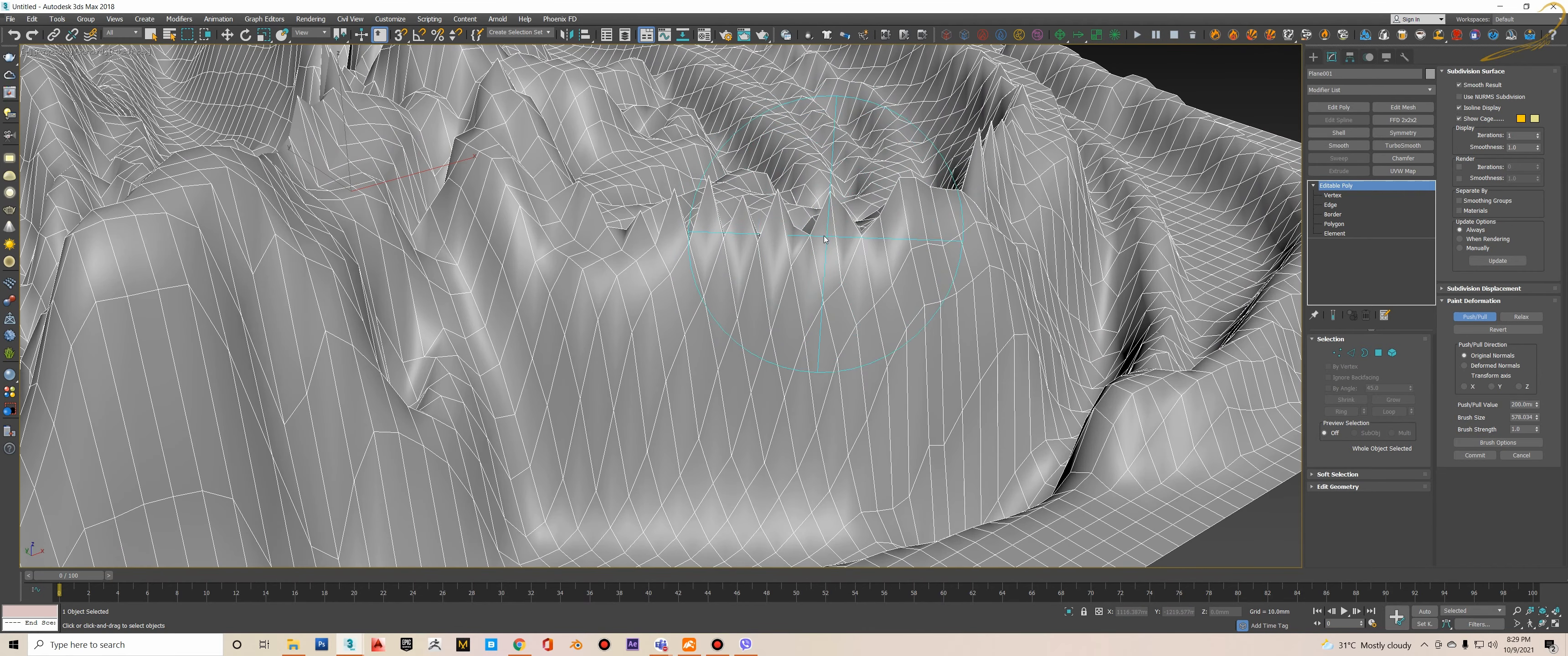
pyautogui.scroll(-3, 775, 205)
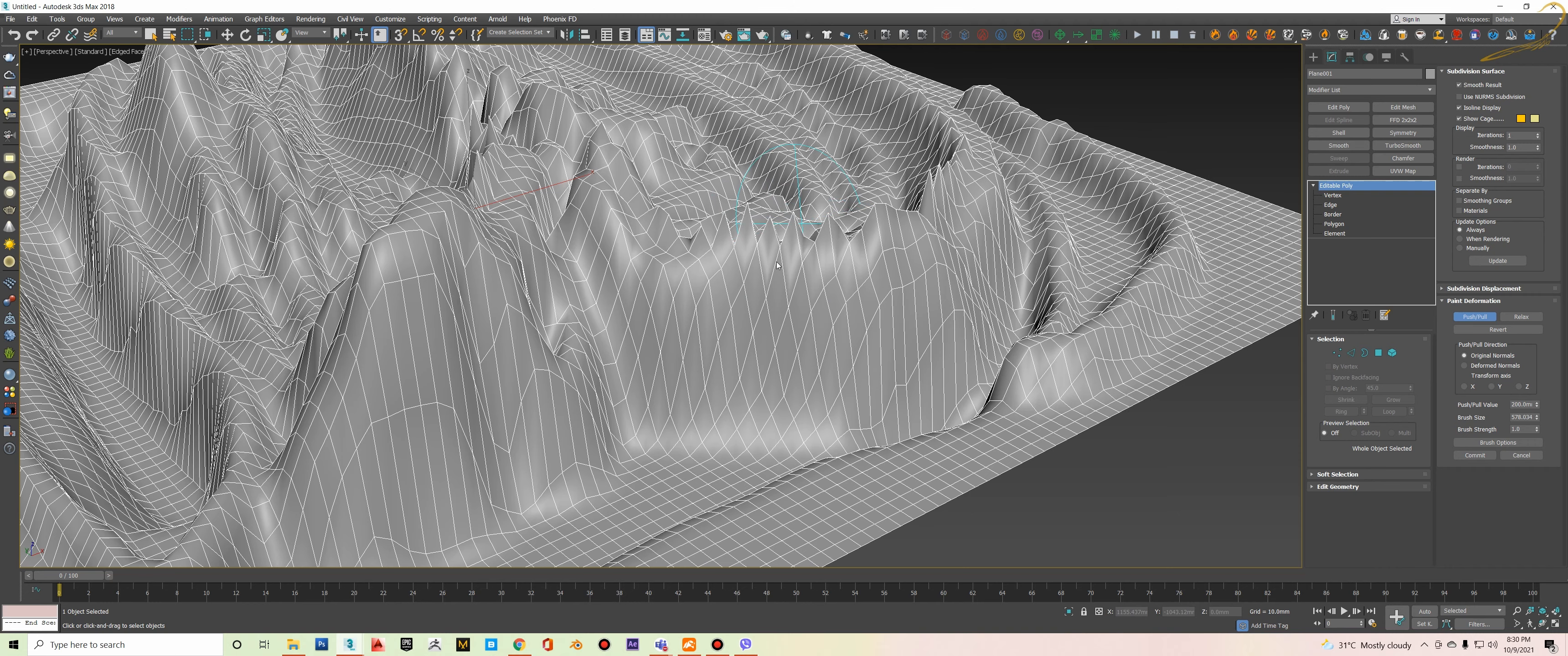
pyautogui.scroll(-6, 801, 259)
pyautogui.keyDown('alt'); pyautogui.moveTo(785, 268); pyautogui.dragTo(826, 306, button='middle'); pyautogui.keyUp('alt')
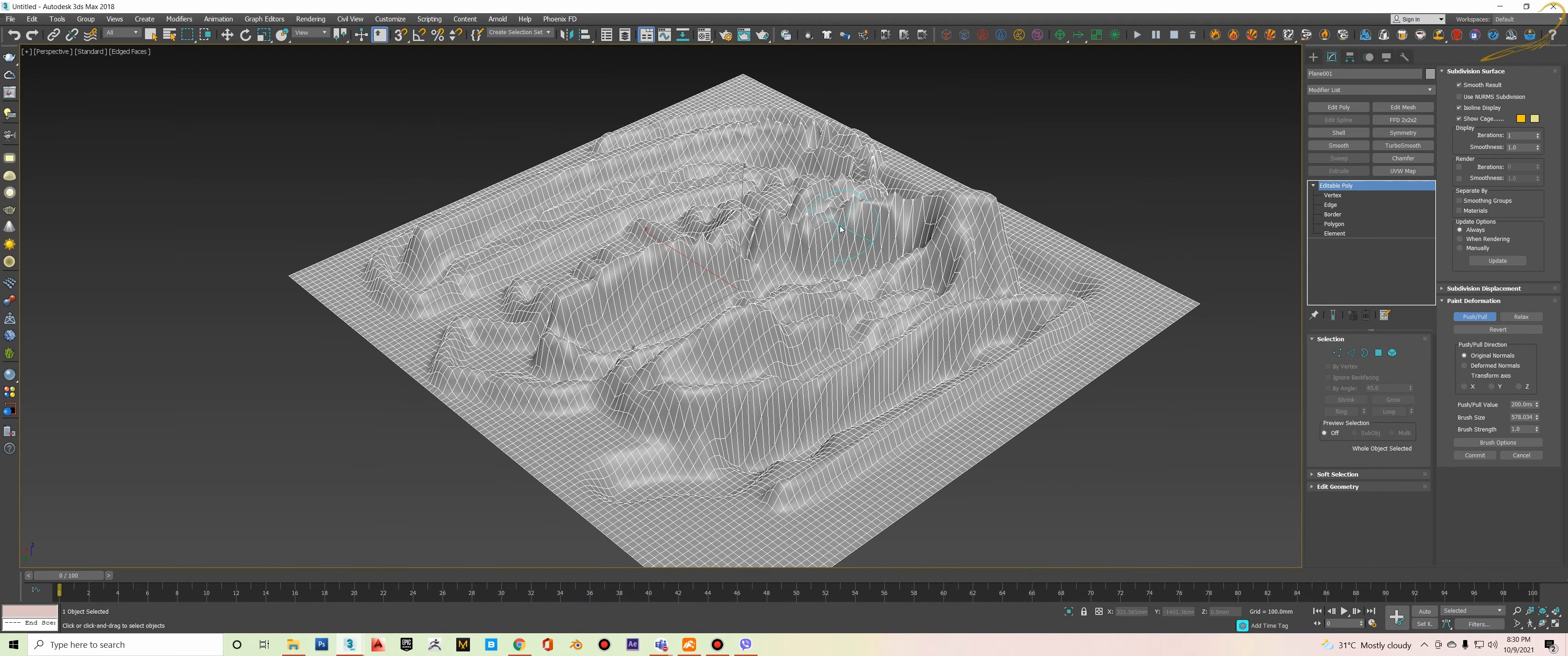
pyautogui.keyDown('alt'); pyautogui.moveTo(840, 228); pyautogui.dragTo(920, 246, button='middle'); pyautogui.keyUp('alt')
# - Leave the Push/Pull brush and add a TurboSmooth modifier to the terrain plane
pyautogui.press('w')
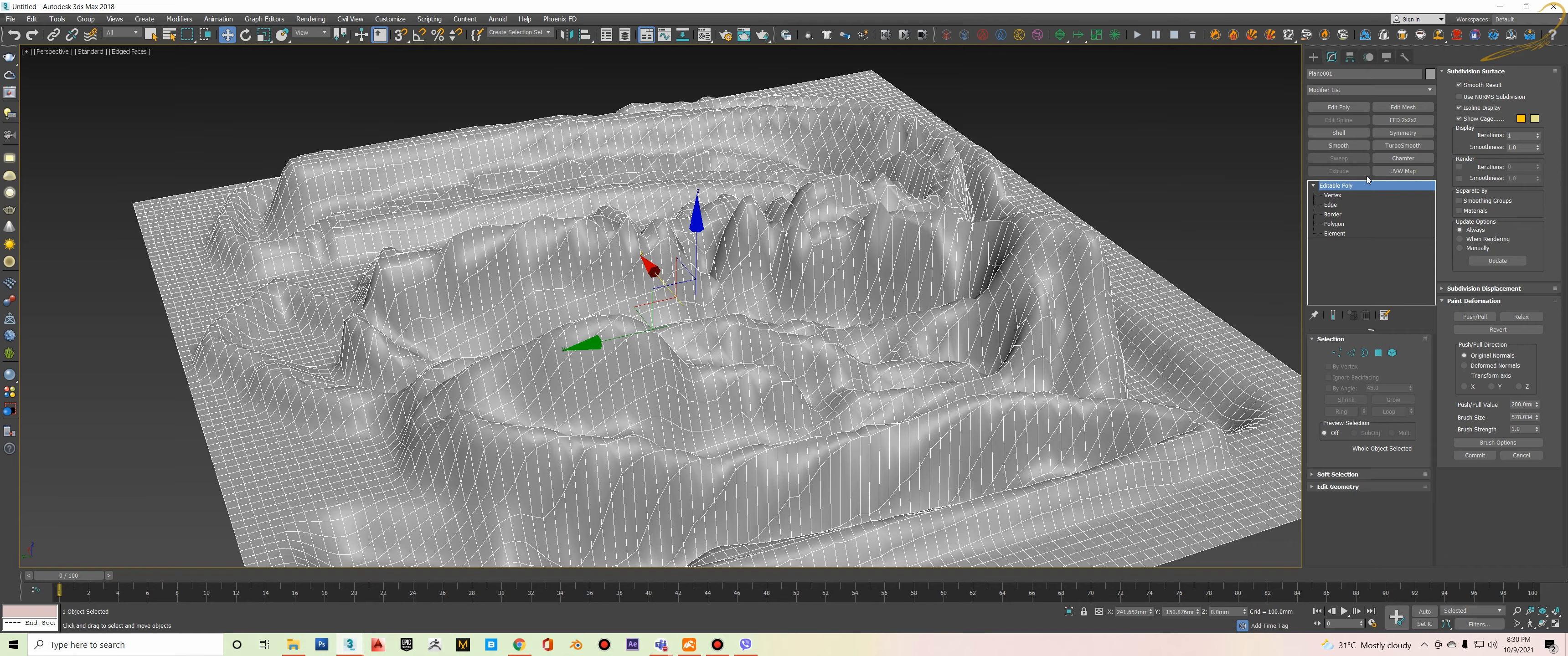
pyautogui.click(1406, 149)
pyautogui.keyDown('alt'); pyautogui.moveTo(843, 246); pyautogui.dragTo(956, 261, button='middle'); pyautogui.keyUp('alt')
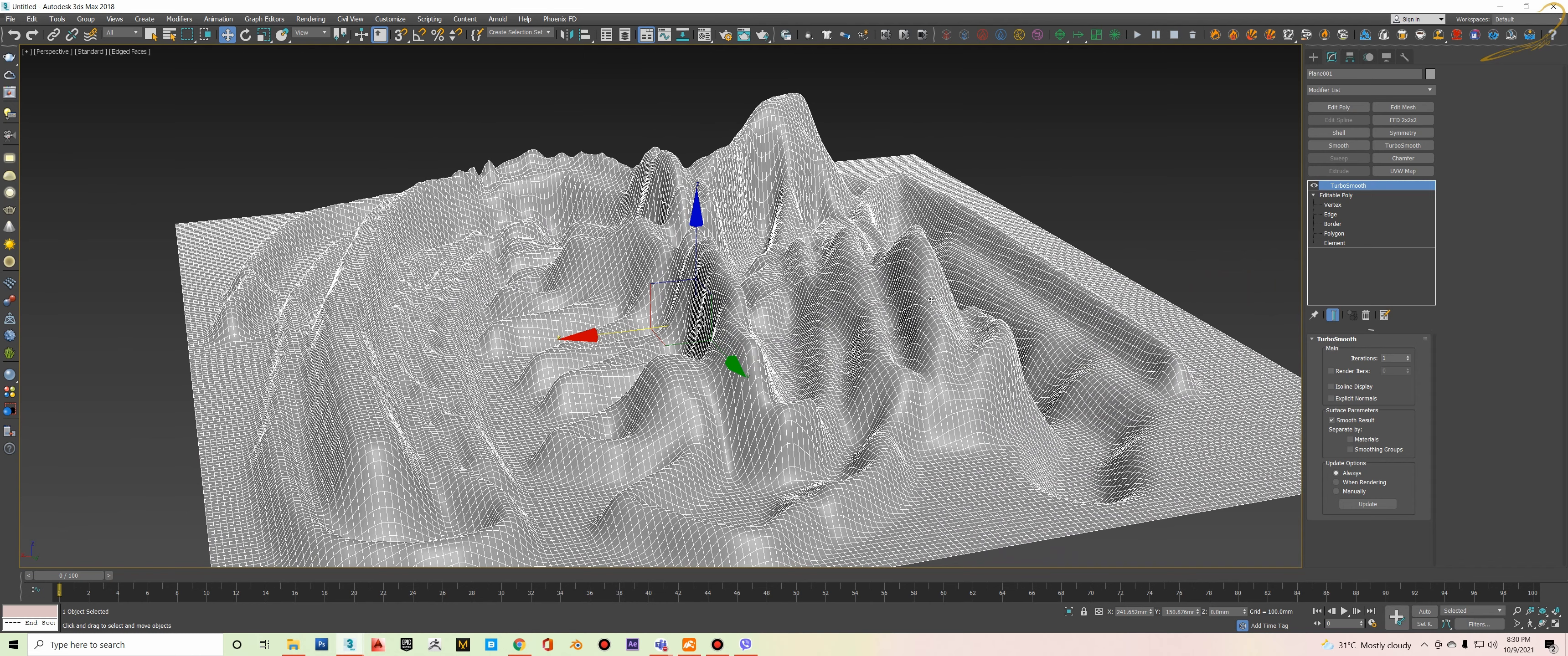
# - Examine the smoothed mountains, valleys and ridge peaks up close from different sides
pyautogui.scroll(6, 931, 301)
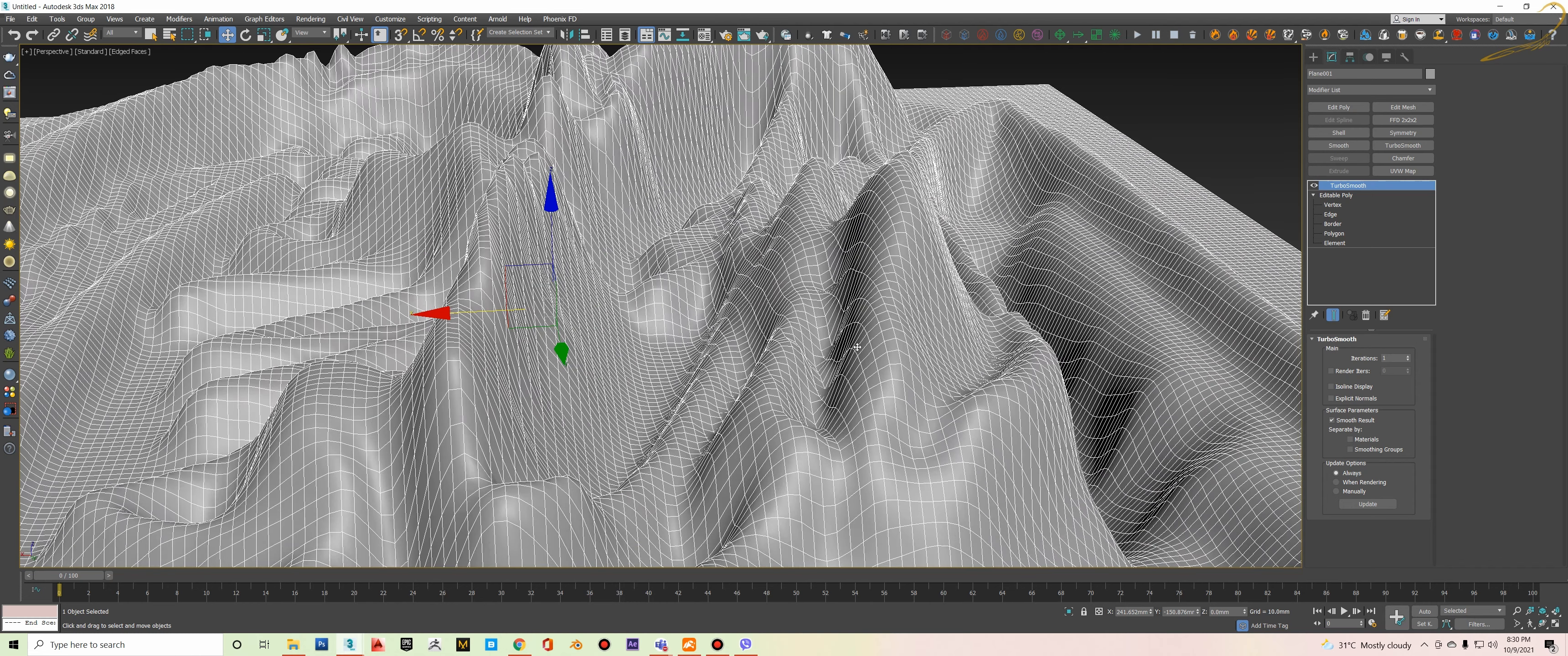
pyautogui.scroll(-3, 857, 347)
pyautogui.scroll(-4, 857, 336)
pyautogui.keyDown('alt'); pyautogui.moveTo(857, 336); pyautogui.dragTo(1047, 323, button='middle'); pyautogui.keyUp('alt')
pyautogui.scroll(4, 462, 260)
pyautogui.scroll(3, 463, 259)
pyautogui.scroll(-4, 468, 321)
pyautogui.scroll(-3, 773, 320)
pyautogui.scroll(4, 853, 310)
pyautogui.scroll(3, 855, 351)
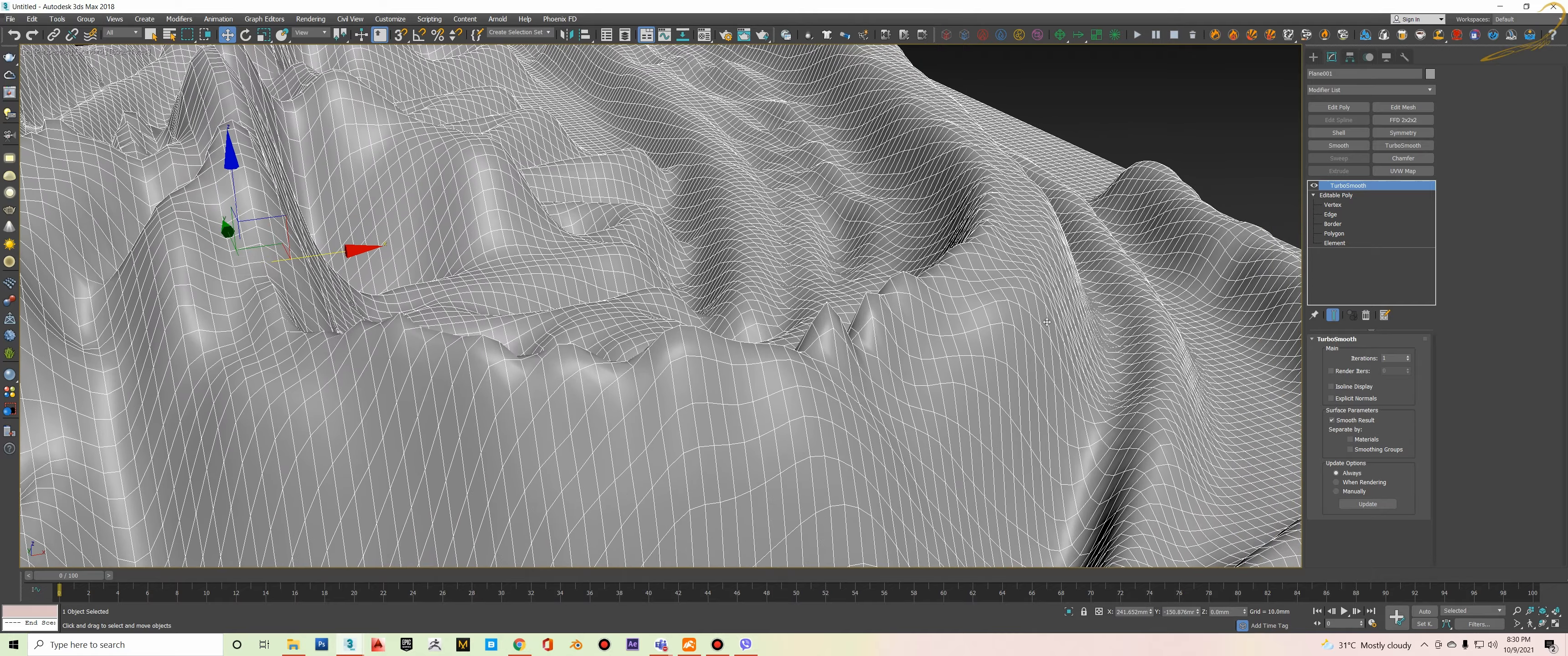
# - Return to the Editable Poly level beneath TurboSmooth to work on the unsmoothed terrain mesh
pyautogui.click(1379, 206)
pyautogui.click(1365, 198)
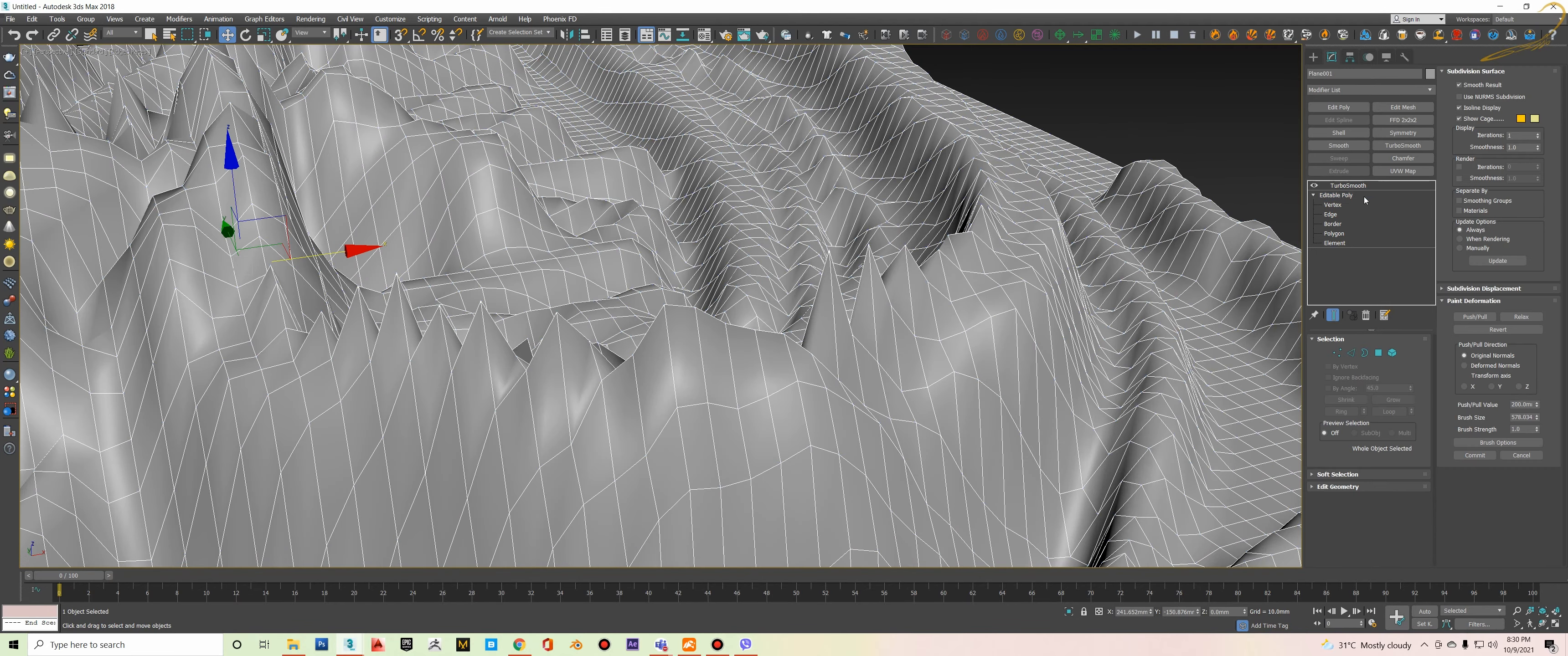
pyautogui.moveTo(1054, 335); pyautogui.dragTo(962, 347, button='middle')
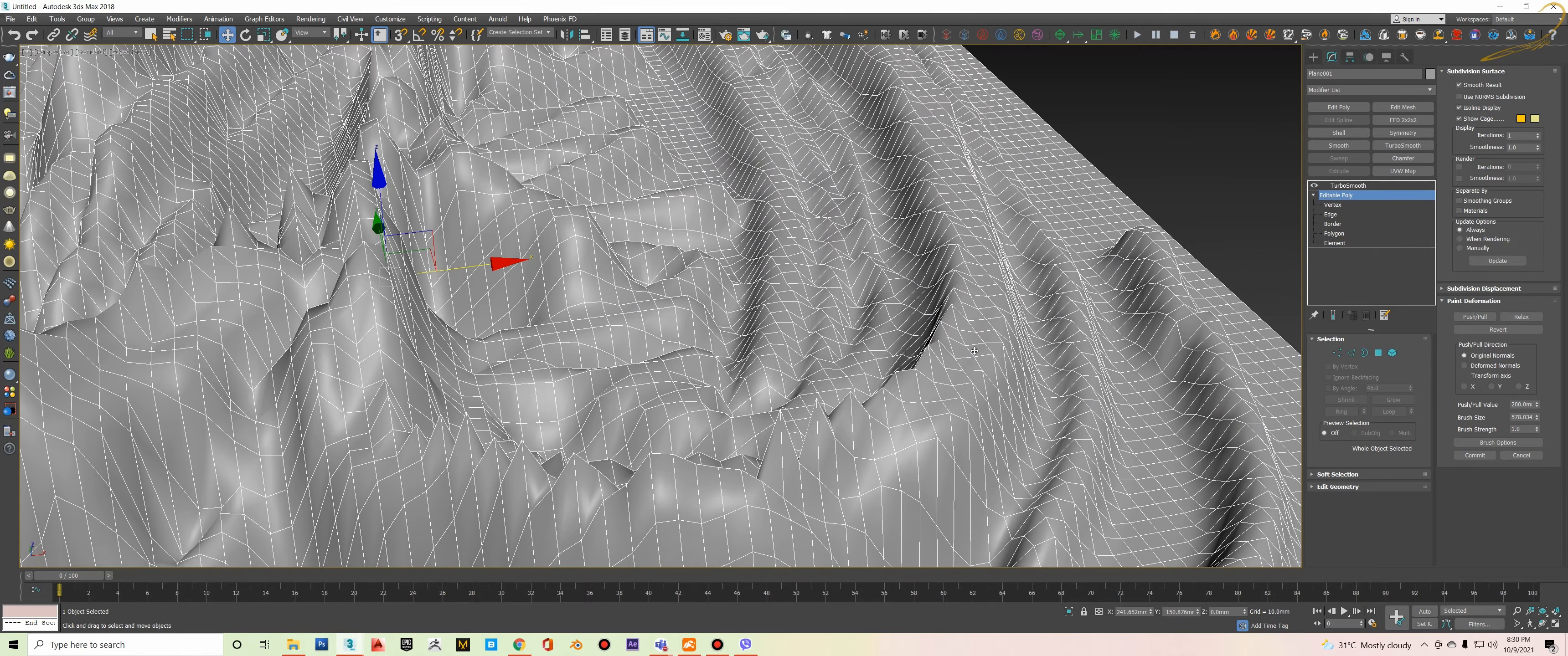
pyautogui.scroll(-5, 974, 352)
pyautogui.scroll(3, 975, 352)
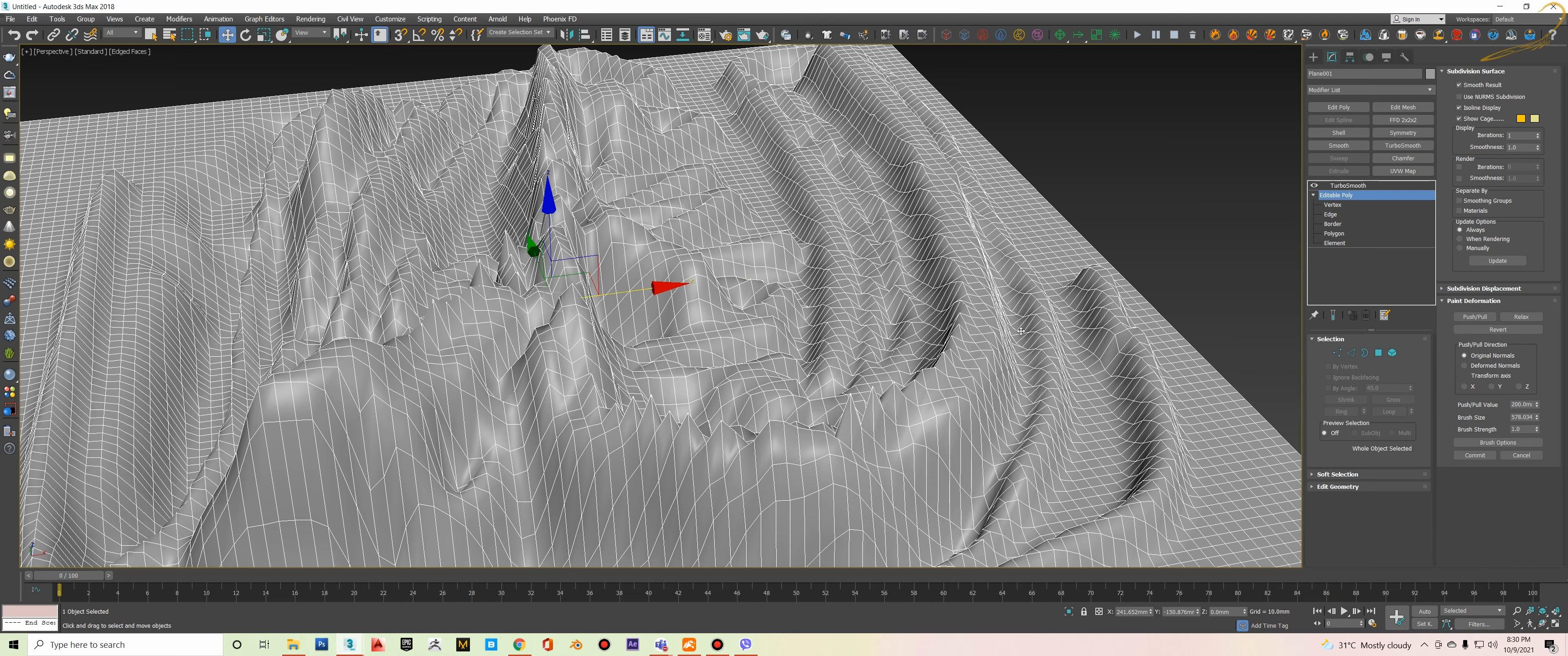
pyautogui.keyDown('alt'); pyautogui.moveTo(1021, 331); pyautogui.dragTo(1184, 339, button='middle'); pyautogui.keyUp('alt')
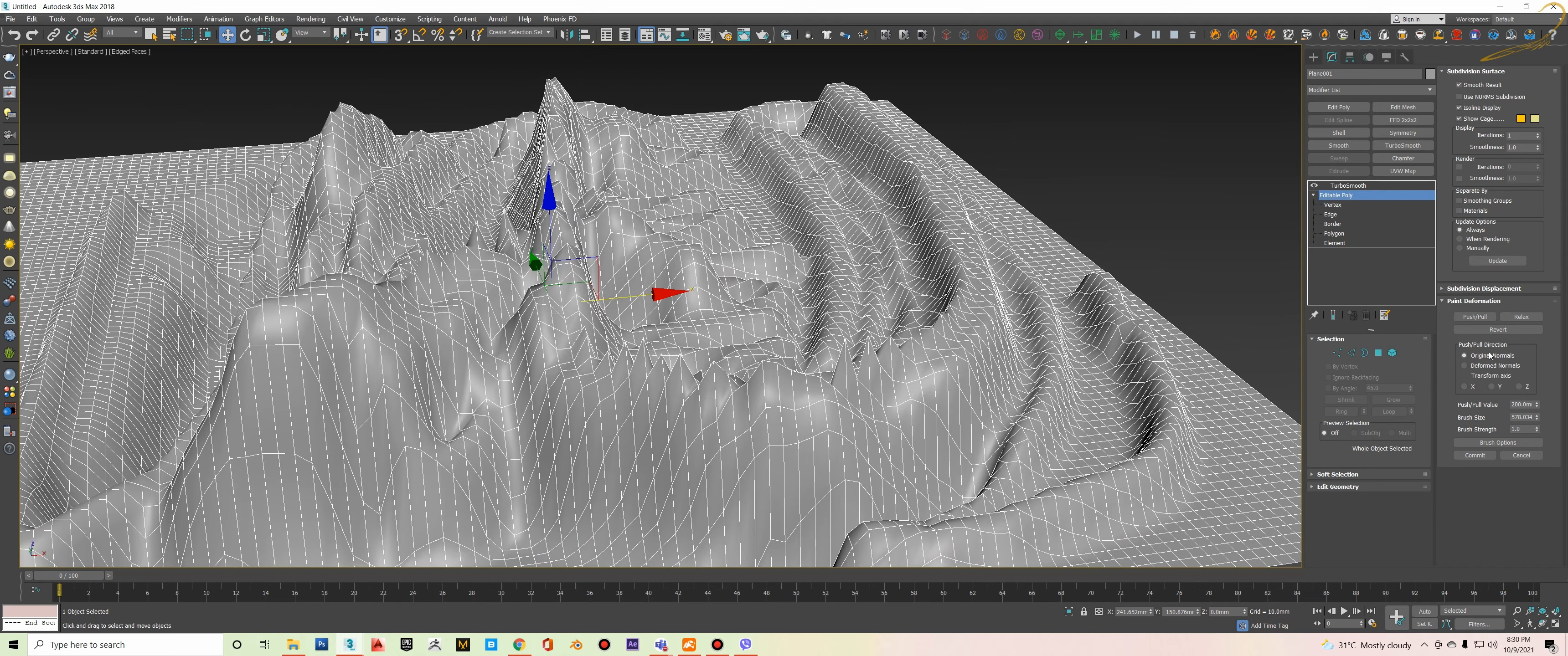
# - Examine the unsmoothed ridges, slopes and valleys from several sides, including a close view of the central mountains
pyautogui.click(1519, 318)
pyautogui.scroll(-5, 750, 318)
pyautogui.keyDown('alt'); pyautogui.moveTo(751, 318); pyautogui.dragTo(704, 315, button='middle'); pyautogui.keyUp('alt')
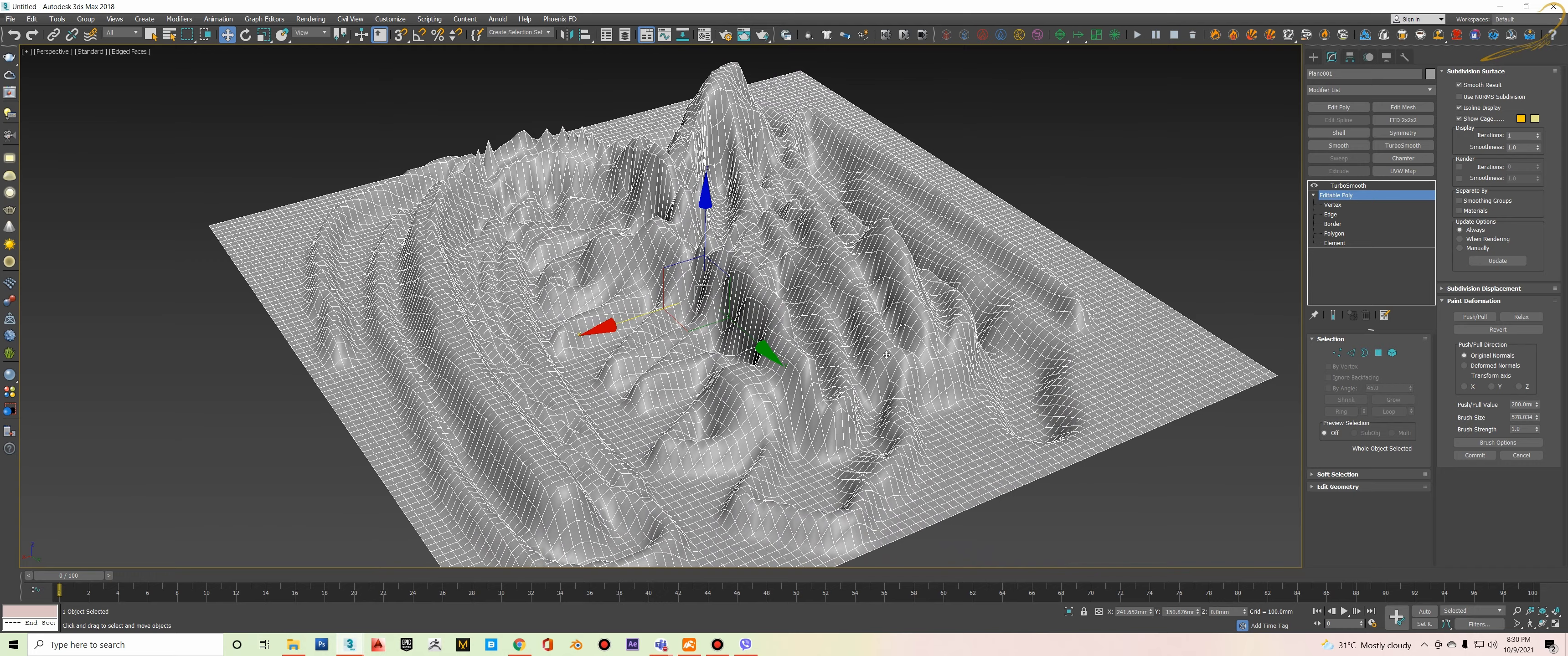
pyautogui.scroll(3, 891, 402)
pyautogui.keyDown('alt'); pyautogui.moveTo(900, 435); pyautogui.dragTo(893, 408, button='middle'); pyautogui.keyUp('alt')
pyautogui.scroll(2, 901, 399)
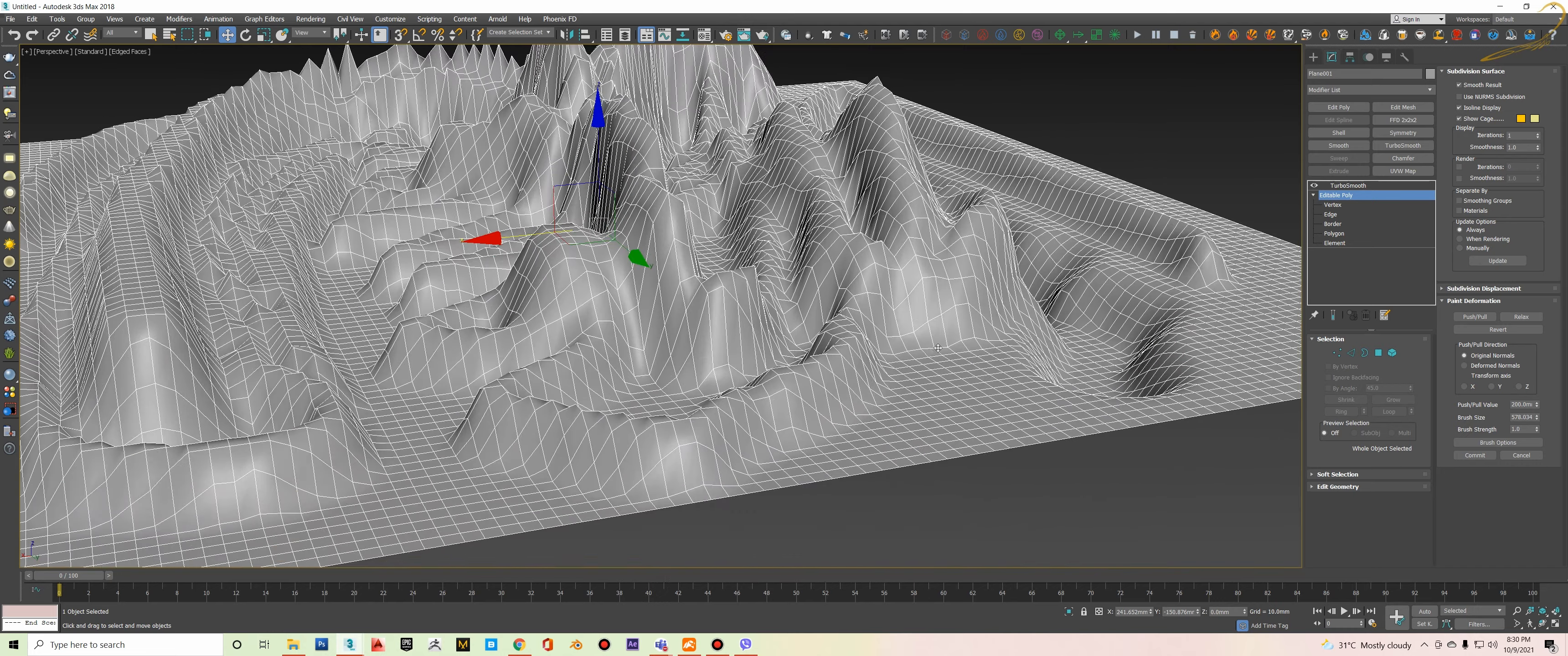
pyautogui.scroll(2, 938, 347)
pyautogui.keyDown('alt'); pyautogui.moveTo(990, 347); pyautogui.dragTo(918, 390, button='middle'); pyautogui.keyUp('alt')
pyautogui.scroll(3, 932, 389)
pyautogui.scroll(-7, 932, 390)
pyautogui.scroll(2, 797, 332)
pyautogui.keyDown('alt'); pyautogui.moveTo(797, 332); pyautogui.dragTo(840, 295, button='middle'); pyautogui.keyUp('alt')
pyautogui.scroll(-3, 835, 337)
pyautogui.scroll(5, 839, 296)
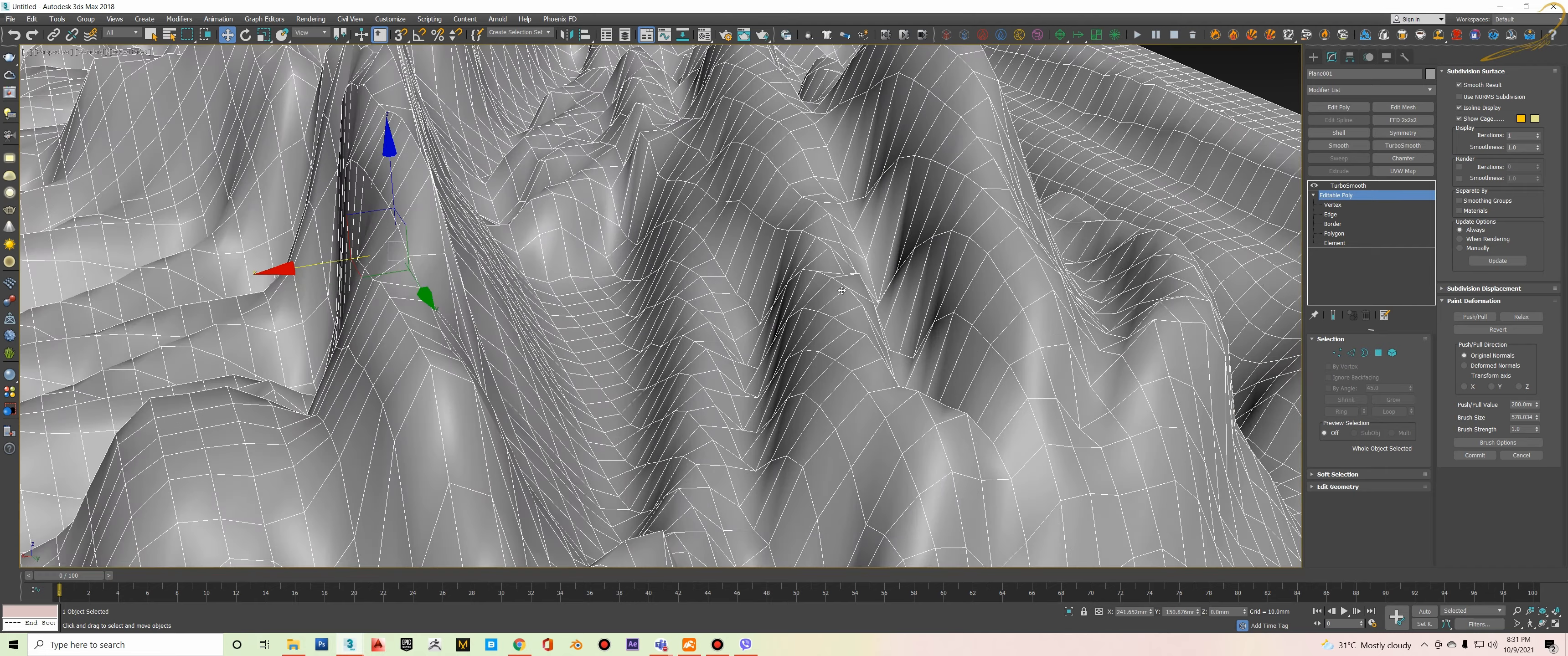
pyautogui.moveTo(825, 256); pyautogui.dragTo(831, 329, button='middle')
pyautogui.scroll(-3, 829, 288)
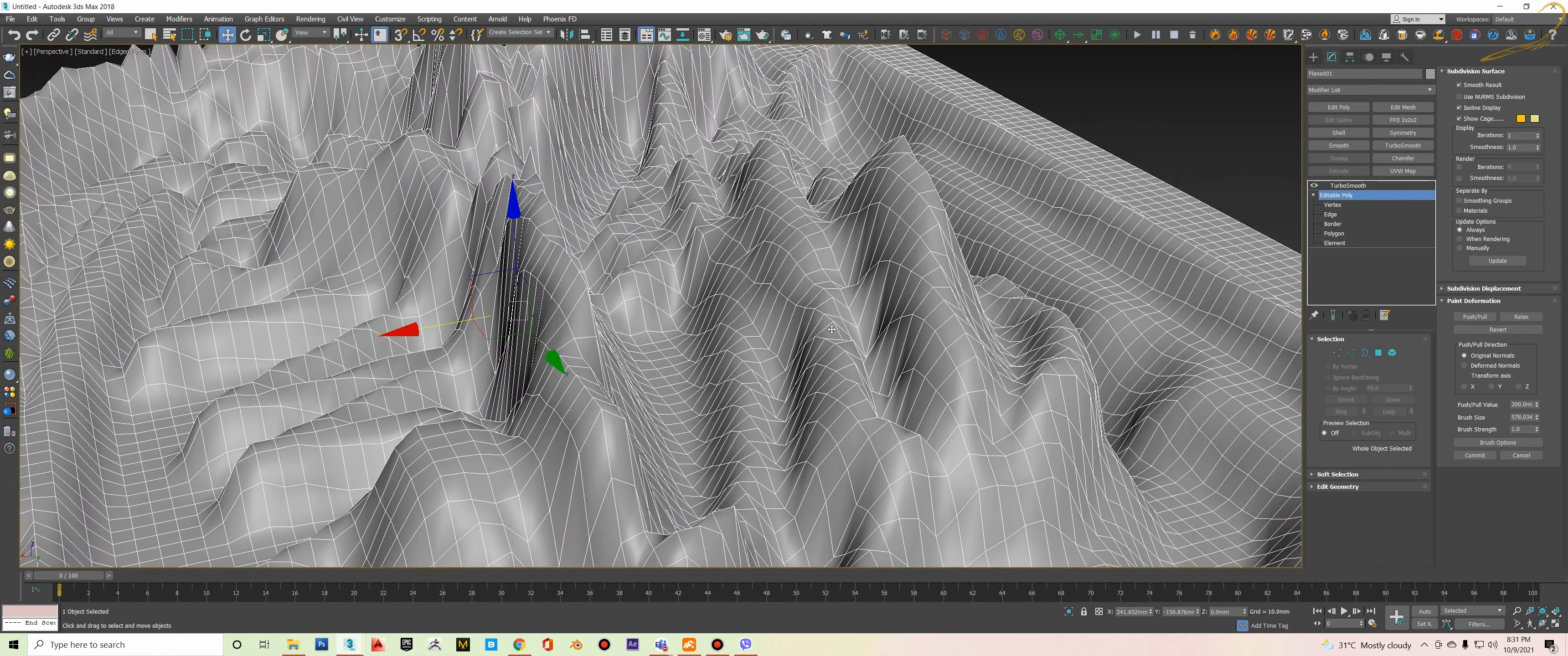
# - Use the Paint Deformation Relax brush to soften the ridge folds and valley floor beside the central mountain
pyautogui.click(1522, 317)
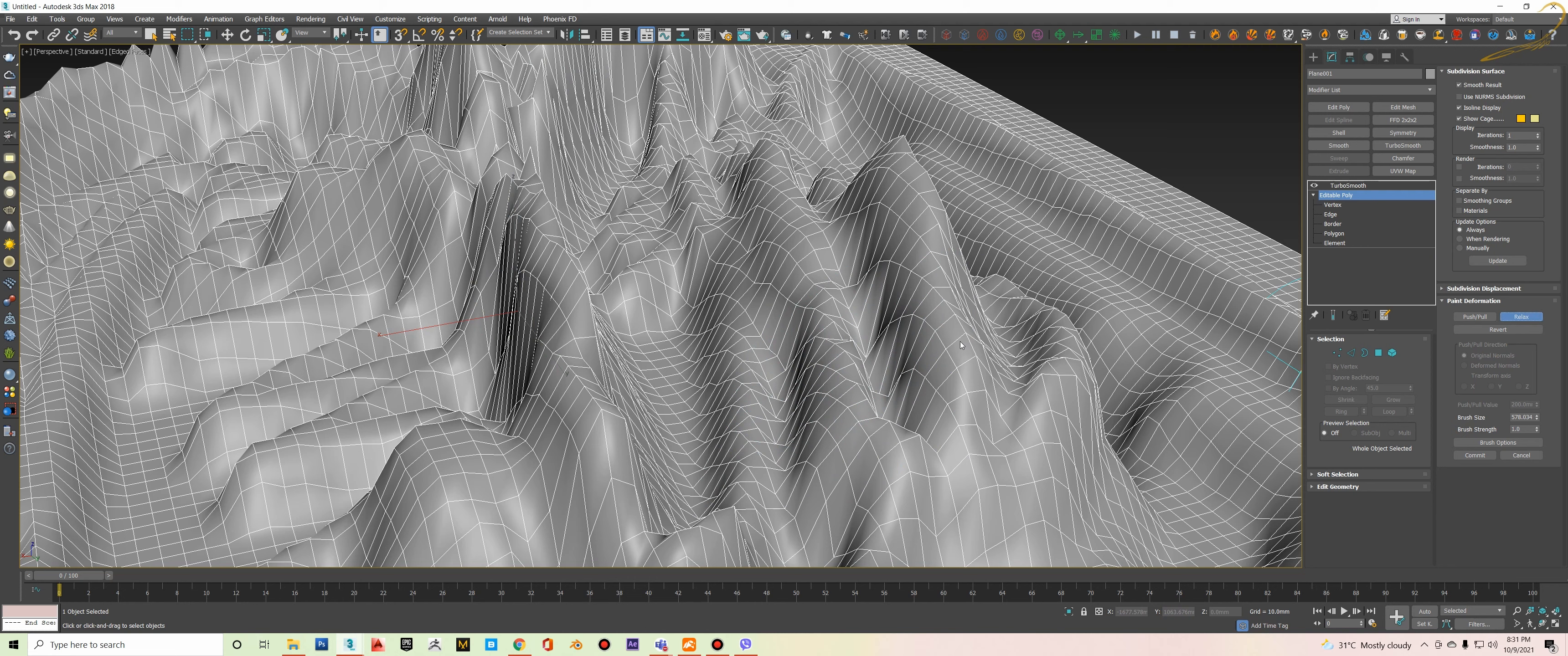
pyautogui.moveTo(853, 304)
pyautogui.mouseDown()
pyautogui.moveTo(840, 268)
pyautogui.moveTo(868, 406)
pyautogui.moveTo(846, 274)
pyautogui.moveTo(834, 323)
pyautogui.moveTo(809, 201)
pyautogui.moveTo(849, 356)
pyautogui.moveTo(832, 328)
pyautogui.mouseUp()
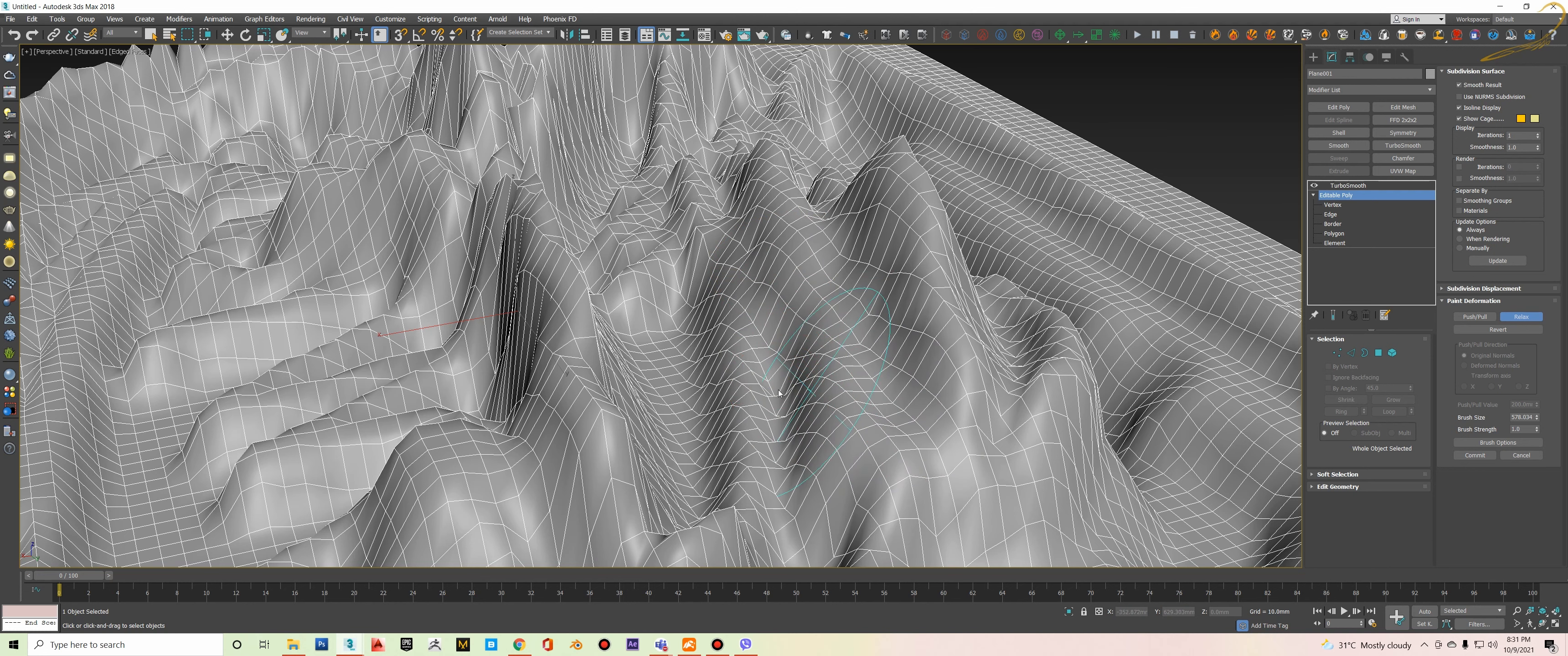
pyautogui.moveTo(779, 393)
pyautogui.mouseDown()
pyautogui.moveTo(735, 350)
pyautogui.moveTo(764, 427)
pyautogui.moveTo(731, 500)
pyautogui.mouseUp()
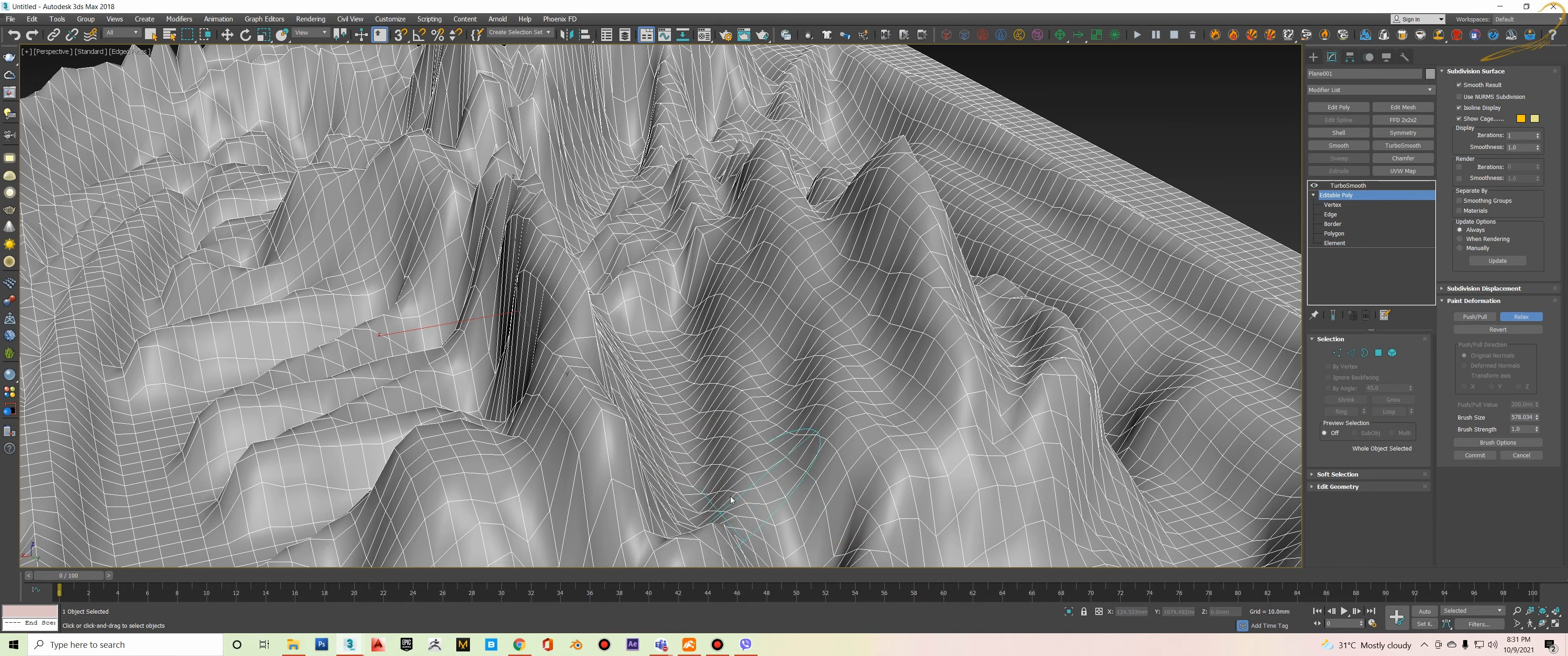
pyautogui.moveTo(730, 501); pyautogui.dragTo(745, 368, button='middle')
pyautogui.moveTo(740, 396)
pyautogui.mouseDown()
pyautogui.moveTo(727, 380)
pyautogui.moveTo(752, 369)
pyautogui.moveTo(700, 347)
pyautogui.mouseUp()
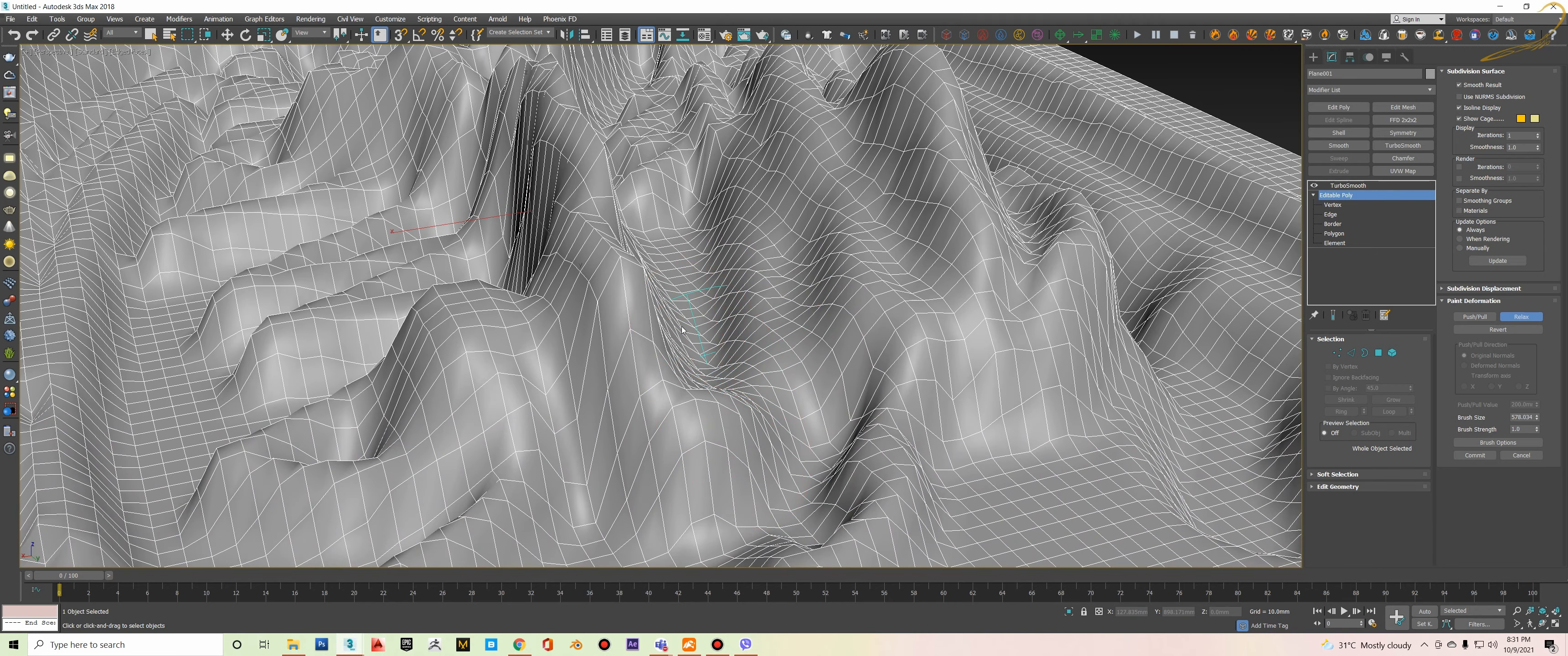
pyautogui.moveTo(664, 307); pyautogui.dragTo(599, 198)
pyautogui.moveTo(610, 200)
pyautogui.mouseDown(button='middle')
pyautogui.moveTo(729, 271)
pyautogui.moveTo(737, 343)
pyautogui.mouseUp(button='middle')
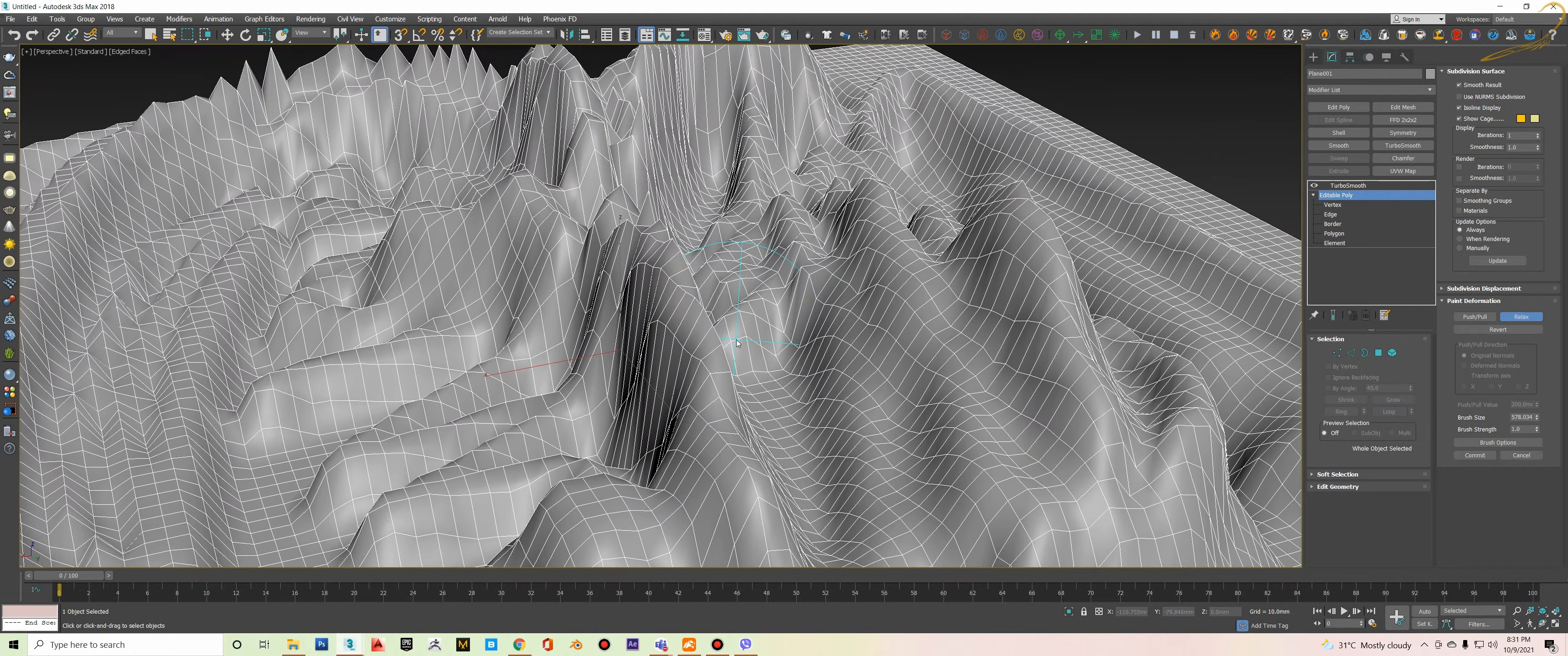
# - Relax the small bumps in the valley between the tall central peaks, working toward the rear peak
pyautogui.press('w')
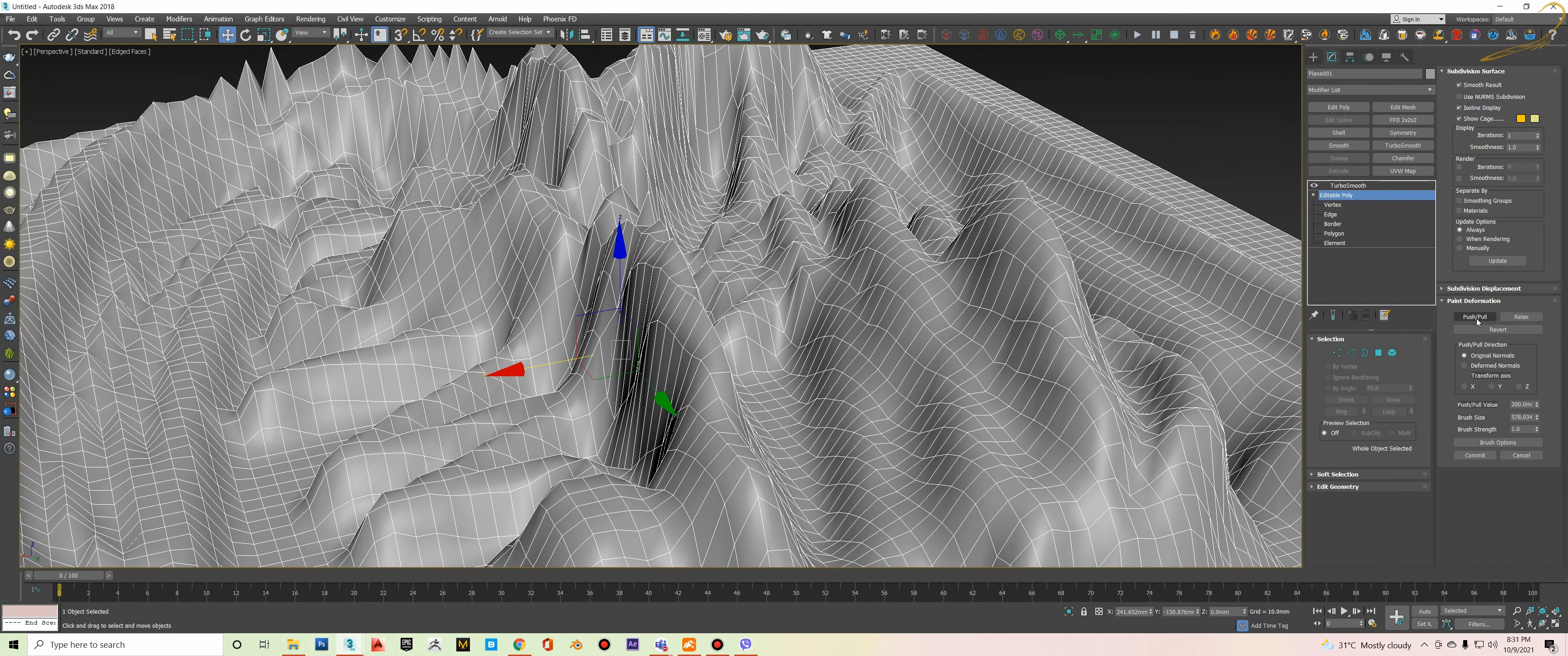
pyautogui.keyDown('alt'); pyautogui.moveTo(780, 255); pyautogui.dragTo(758, 286, button='middle'); pyautogui.keyUp('alt')
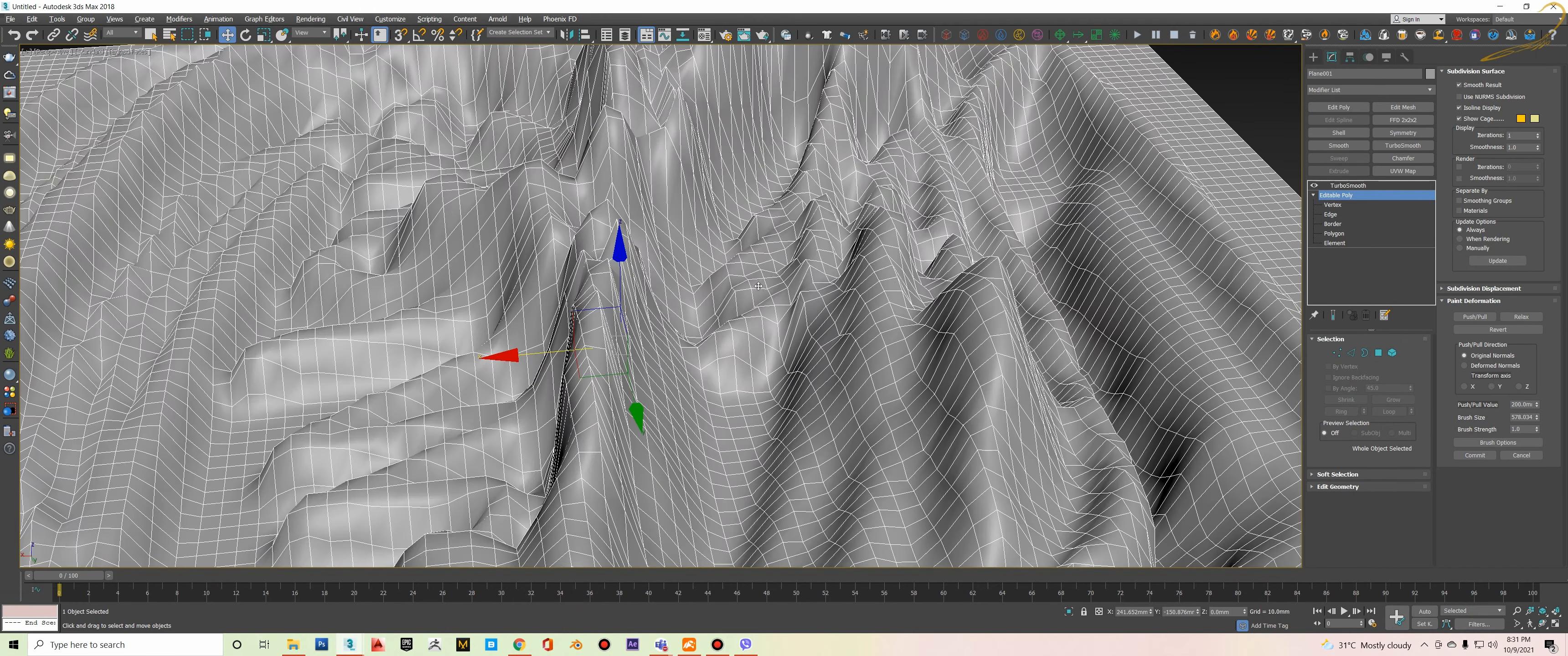
pyautogui.click(1520, 317)
pyautogui.moveTo(815, 249); pyautogui.dragTo(788, 319, button='middle')
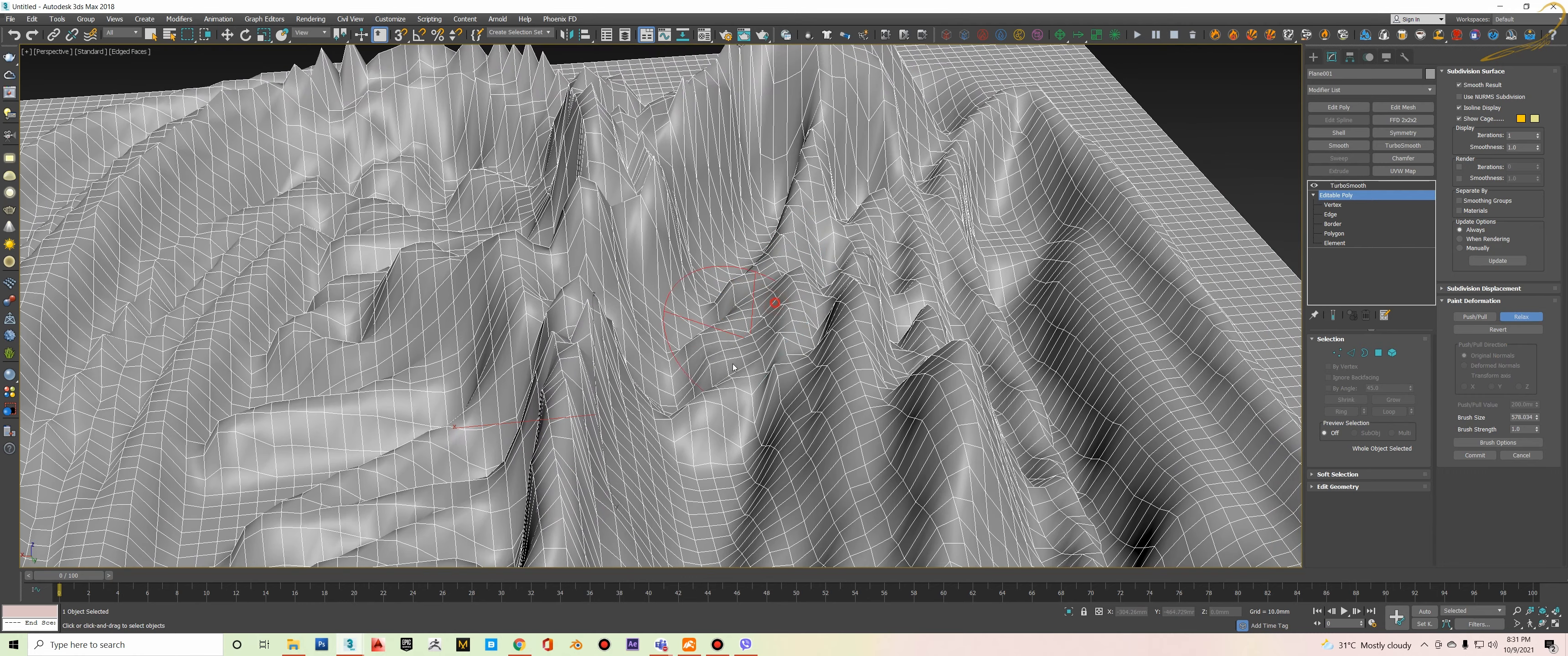
pyautogui.moveTo(759, 306)
pyautogui.mouseDown()
pyautogui.moveTo(804, 341)
pyautogui.moveTo(949, 298)
pyautogui.moveTo(823, 147)
pyautogui.moveTo(602, 137)
pyautogui.mouseUp()
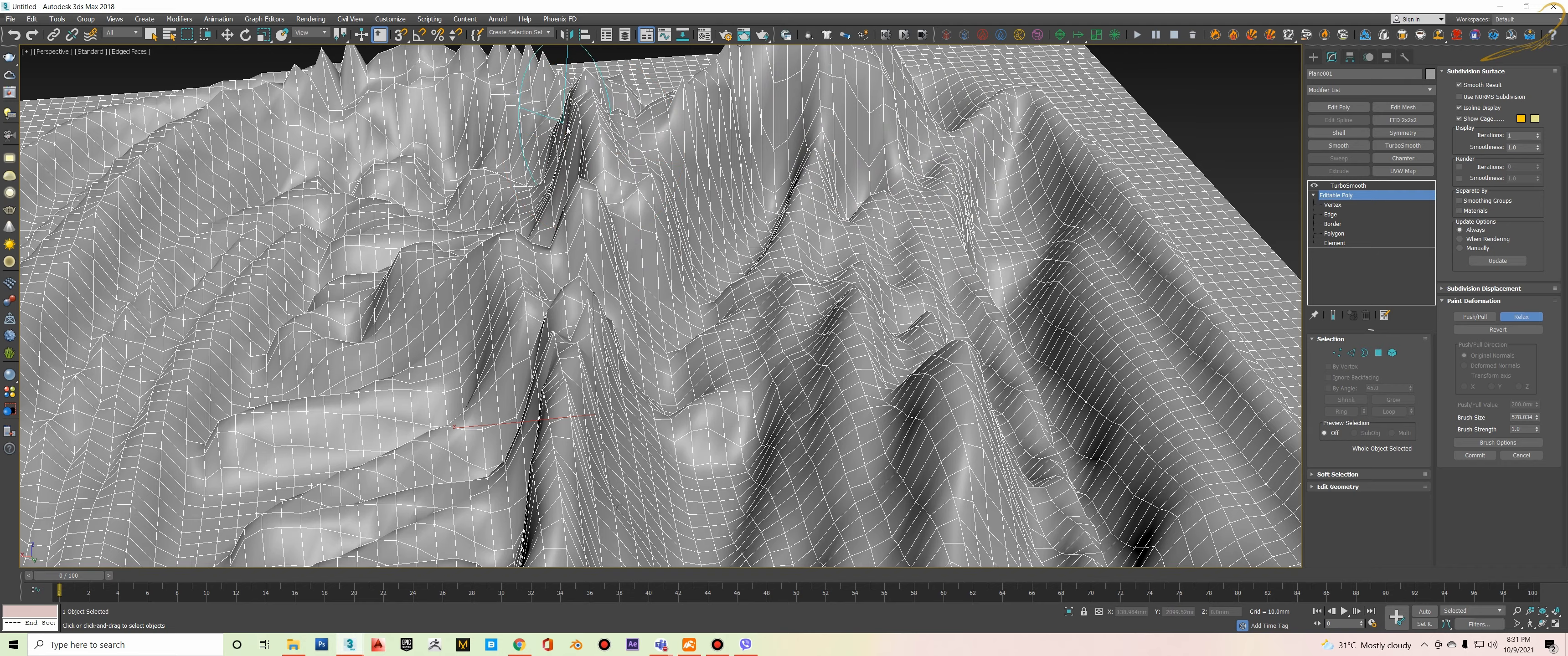
# - Relax further stretches of the terrain, including the long ridges near the plane's outer edge
pyautogui.moveTo(608, 137); pyautogui.dragTo(778, 307, button='middle')
pyautogui.moveTo(778, 307)
pyautogui.mouseDown()
pyautogui.moveTo(634, 262)
pyautogui.moveTo(535, 262)
pyautogui.moveTo(426, 274)
pyautogui.moveTo(357, 321)
pyautogui.mouseUp()
pyautogui.keyDown('alt'); pyautogui.moveTo(357, 321); pyautogui.dragTo(542, 192, button='middle'); pyautogui.keyUp('alt')
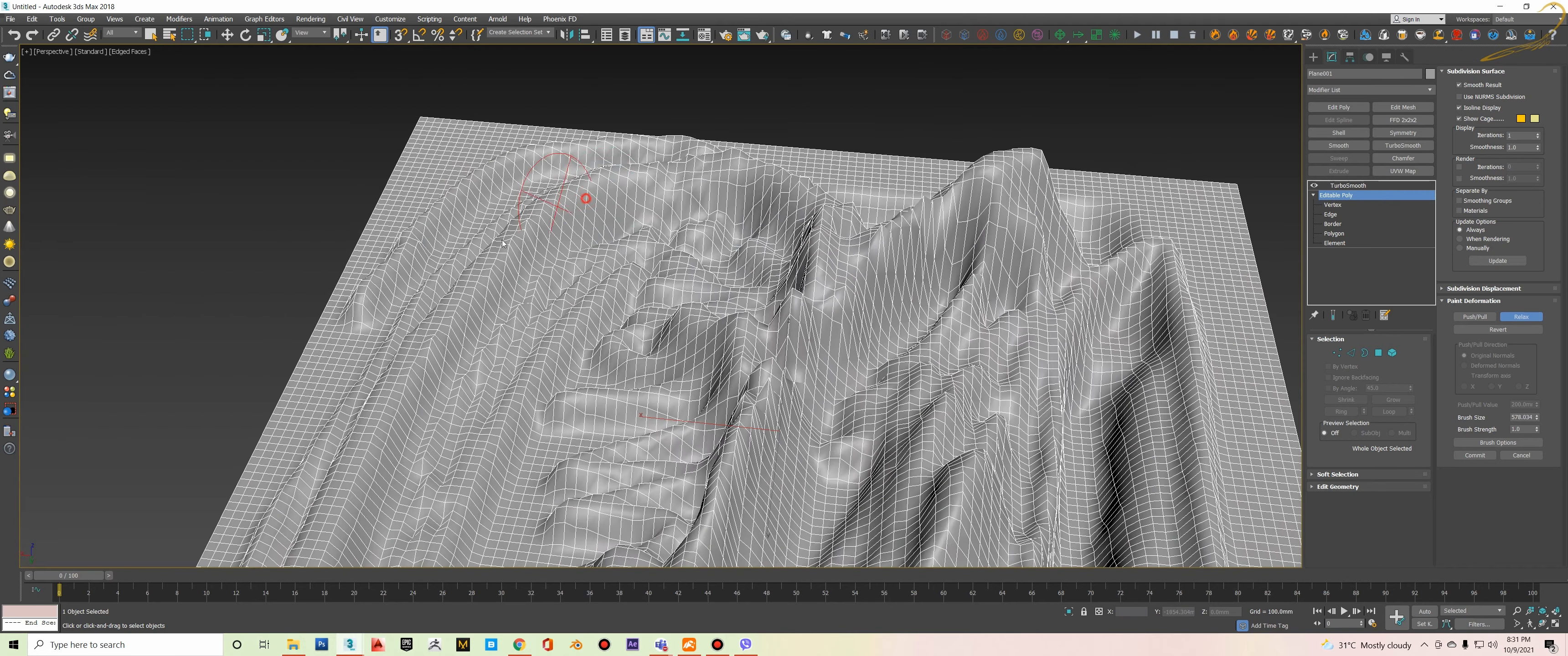
pyautogui.moveTo(410, 377); pyautogui.dragTo(372, 420)
# - Leave the Relax brush and draw a new plane about 14,400 by 17,900 mm with 100 by 100 segments beside the terrain
pyautogui.scroll(-3, 390, 408)
pyautogui.moveTo(438, 390)
pyautogui.keyDown('alt'); pyautogui.mouseDown(button='middle')
pyautogui.moveTo(657, 353)
pyautogui.moveTo(741, 389)
pyautogui.mouseUp(button='middle'); pyautogui.keyUp('alt')
pyautogui.press('w')
pyautogui.moveTo(839, 345)
pyautogui.keyDown('alt'); pyautogui.mouseDown(button='middle')
pyautogui.moveTo(874, 343)
pyautogui.moveTo(826, 341)
pyautogui.mouseUp(button='middle'); pyautogui.keyUp('alt')
pyautogui.scroll(-5, 826, 340)
pyautogui.keyDown('ctrl'); pyautogui.rightClick(726, 339); pyautogui.keyUp('ctrl')
pyautogui.click(747, 327)
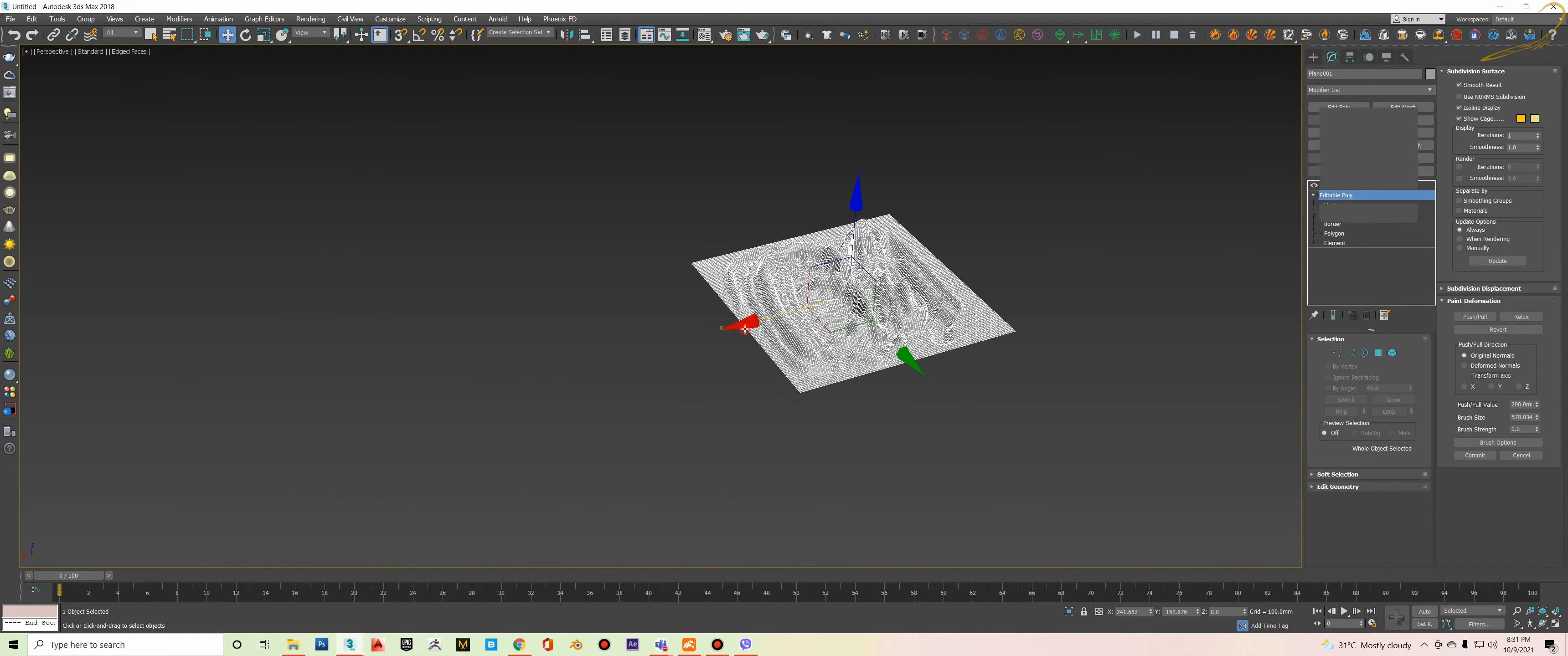
pyautogui.scroll(-5, 746, 262)
pyautogui.moveTo(737, 278); pyautogui.dragTo(501, 563)
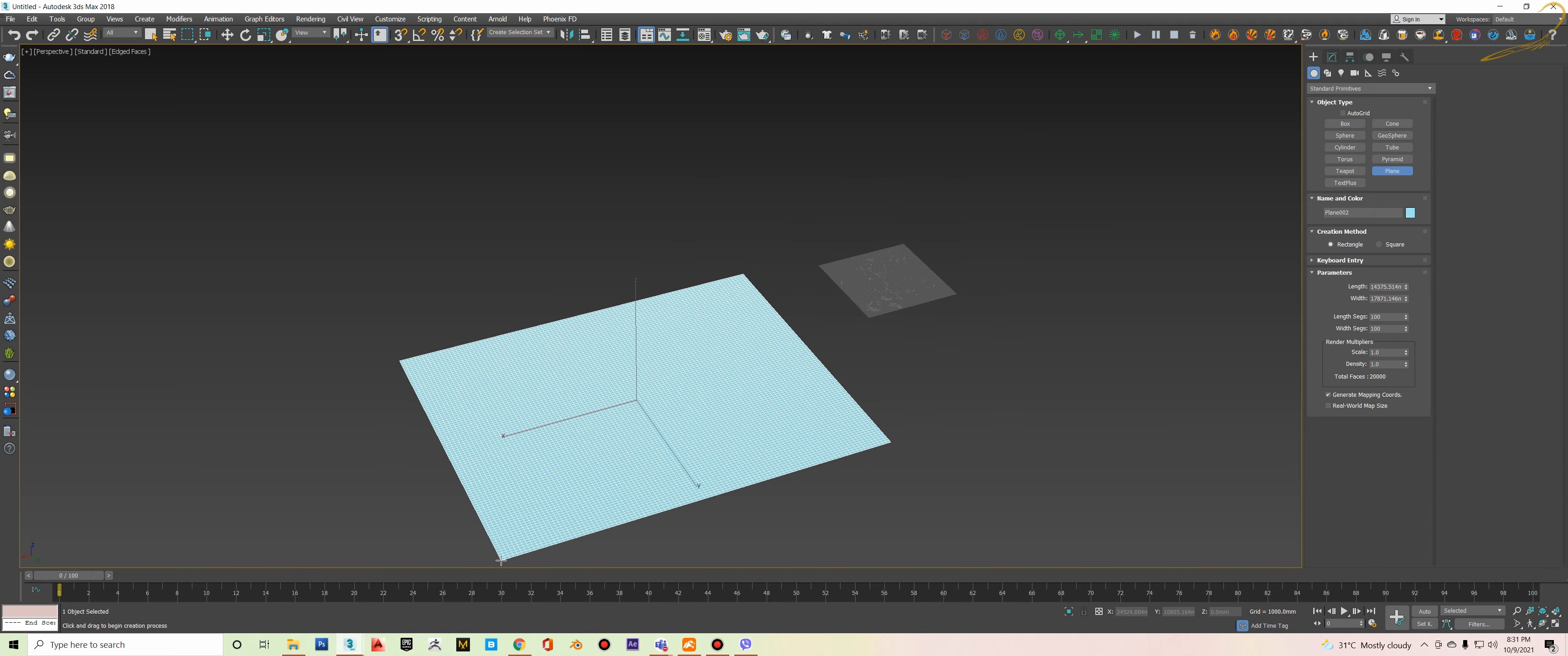
# - End plane creation and bring up the new plane's parameters for modification, with the plane filling the view
pyautogui.moveTo(686, 420); pyautogui.dragTo(754, 332, button='middle')
pyautogui.rightClick(754, 331)
pyautogui.press('1')
pyautogui.keyDown('alt'); pyautogui.moveTo(662, 321); pyautogui.dragTo(677, 308, button='middle'); pyautogui.keyUp('alt')
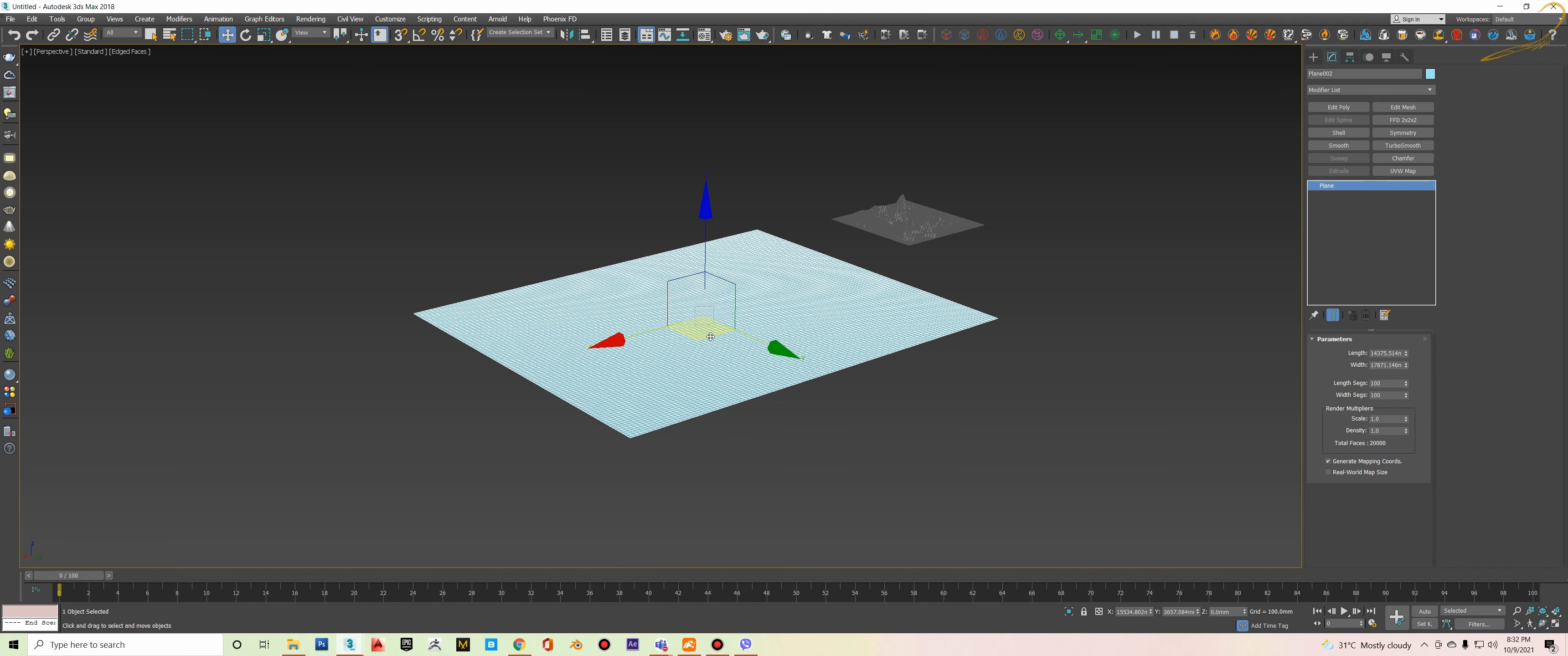
pyautogui.scroll(2, 712, 337)
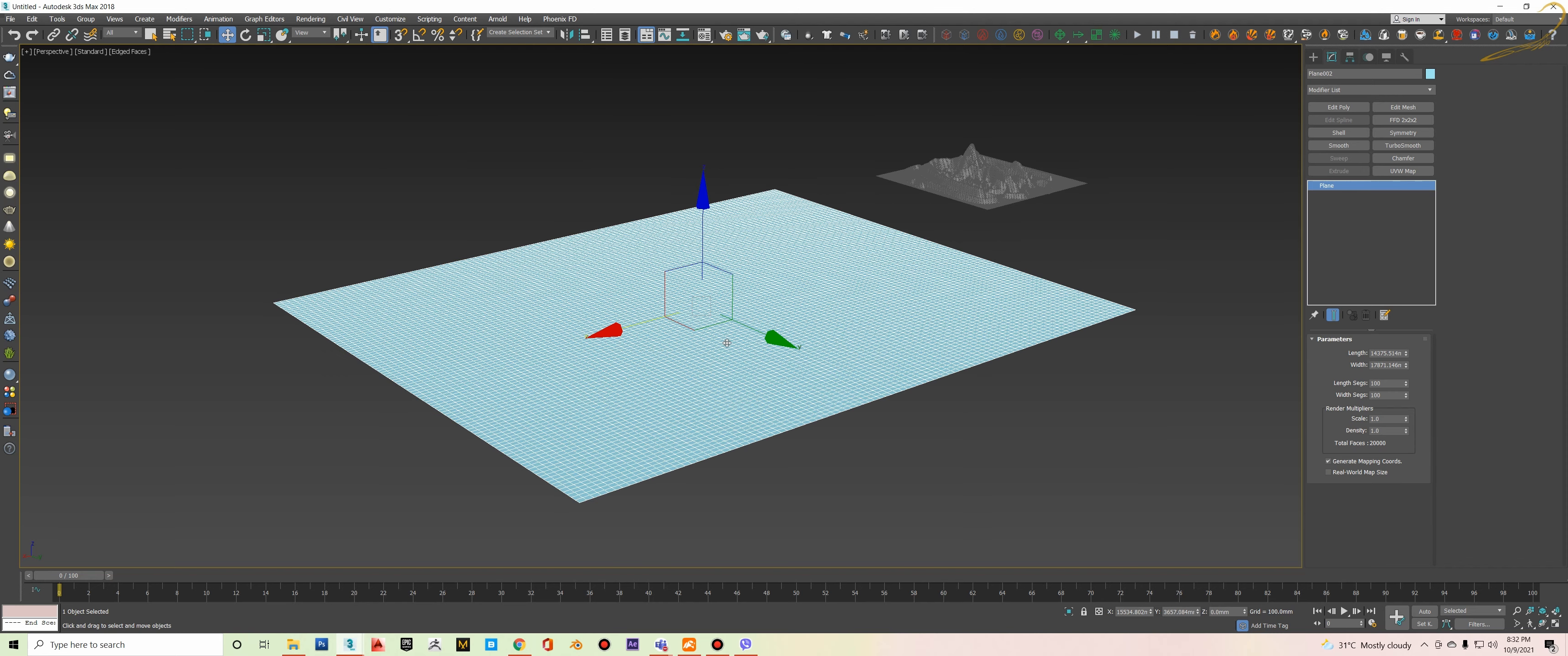
pyautogui.scroll(3, 727, 343)
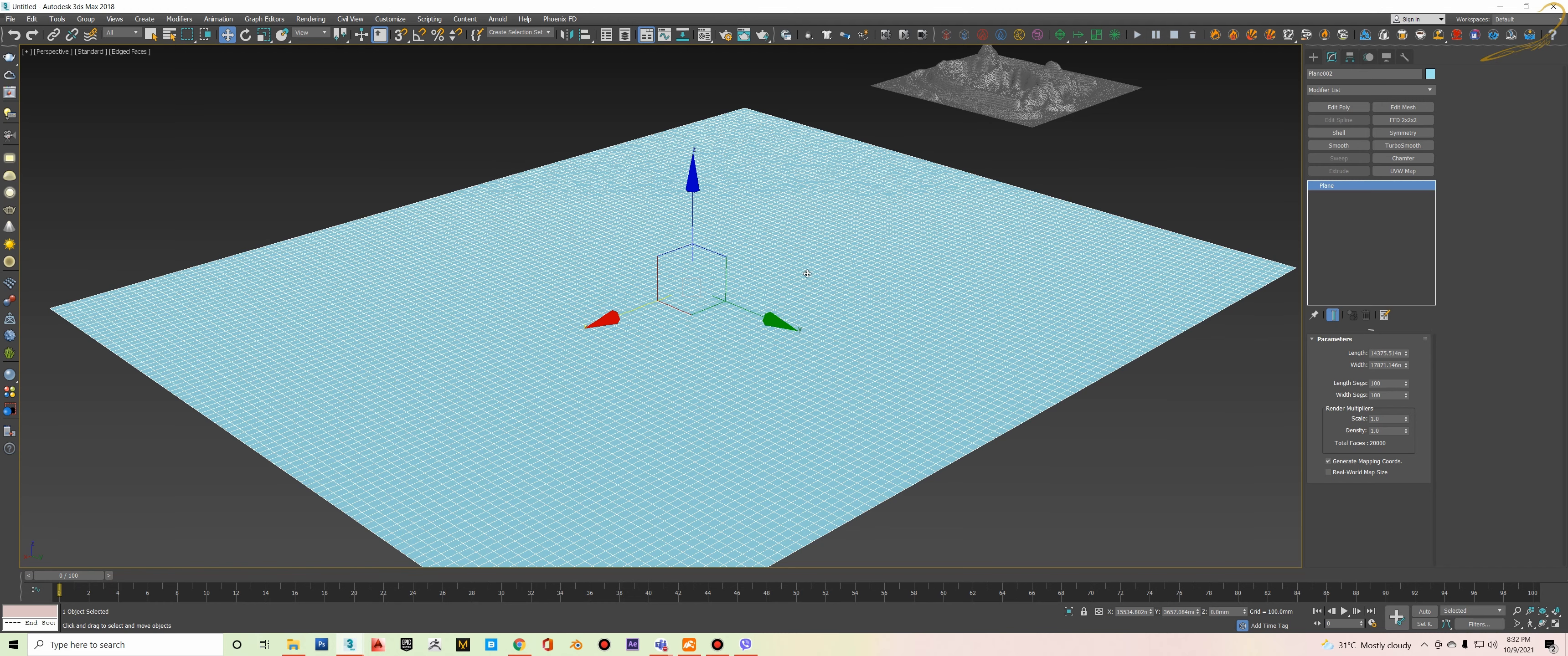
pyautogui.moveTo(797, 276)
pyautogui.keyDown('alt'); pyautogui.mouseDown(button='middle')
pyautogui.moveTo(815, 267)
pyautogui.moveTo(797, 275)
pyautogui.mouseUp(button='middle'); pyautogui.keyUp('alt')
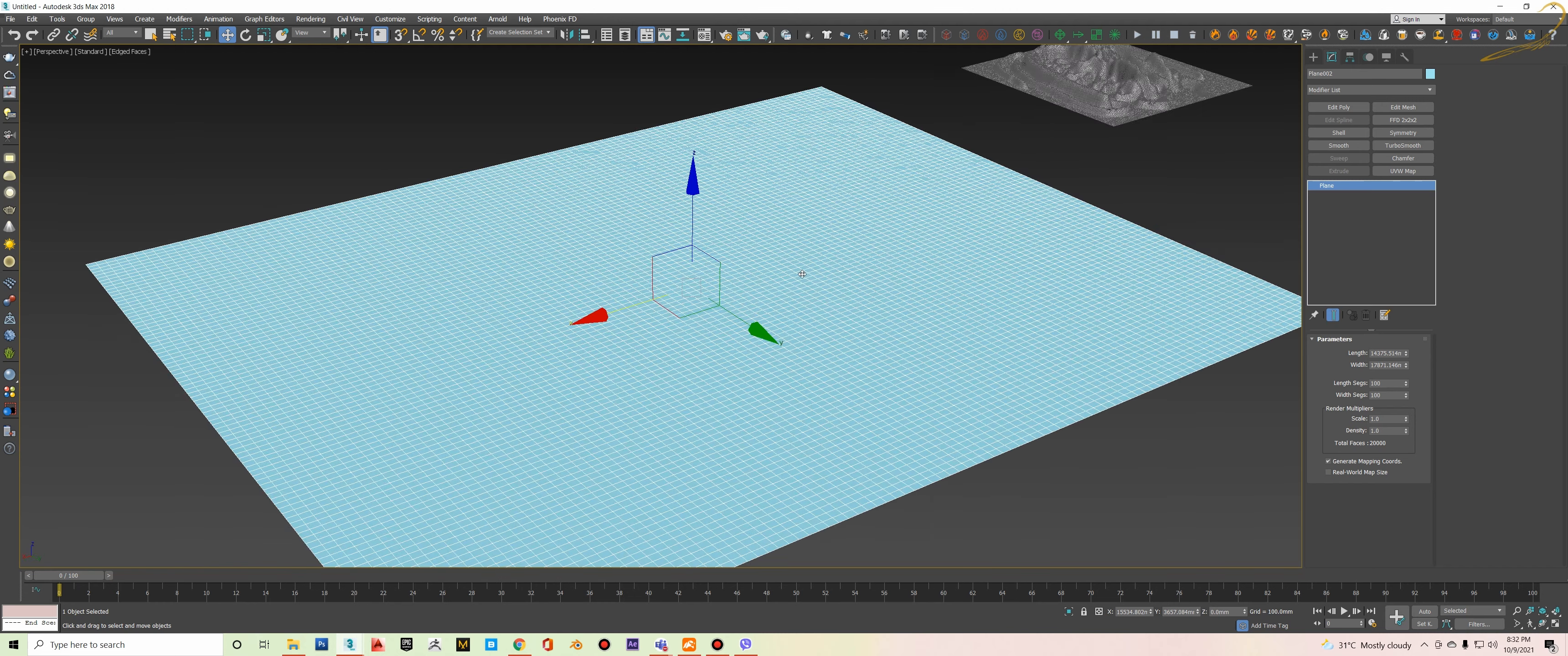
pyautogui.moveTo(753, 325); pyautogui.dragTo(762, 326, button='middle')
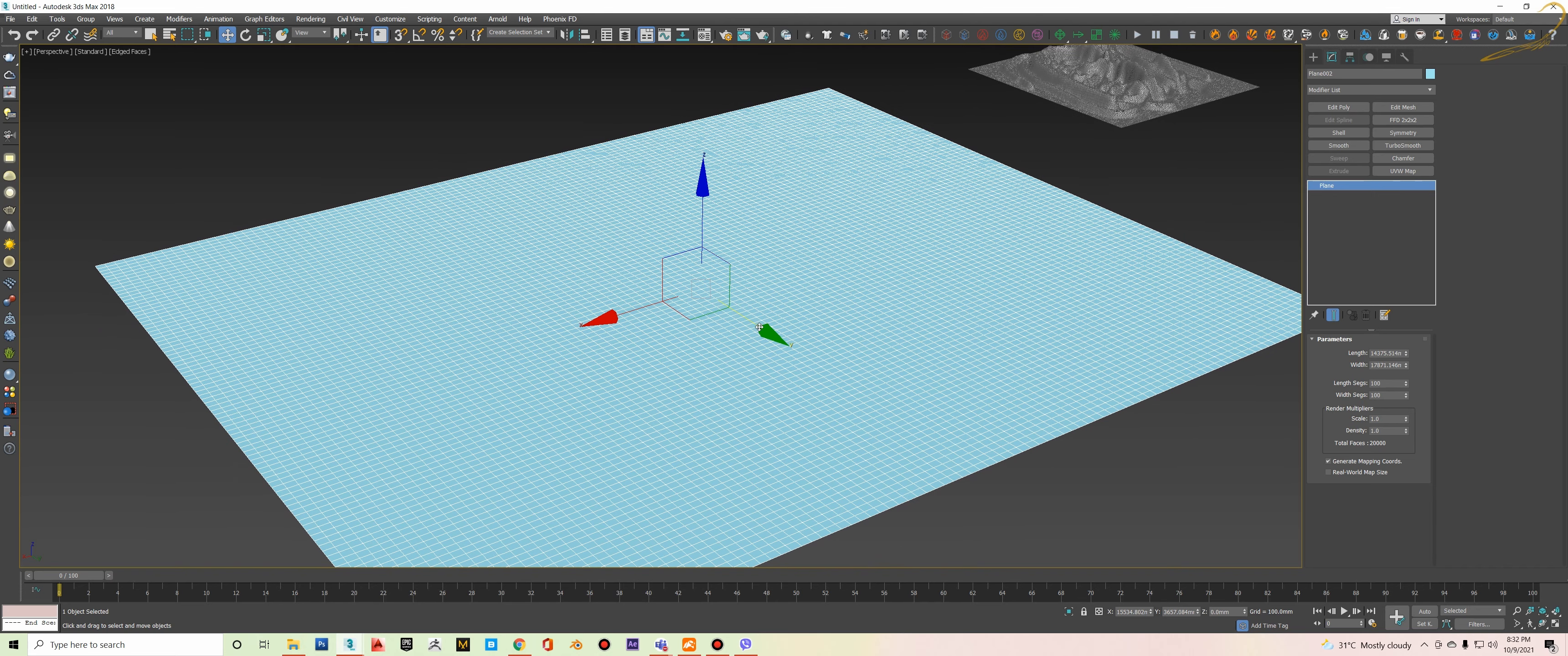
# - Set the new plane's length and width segments to 200 each
pyautogui.click(1374, 383)
pyautogui.click(1374, 396)
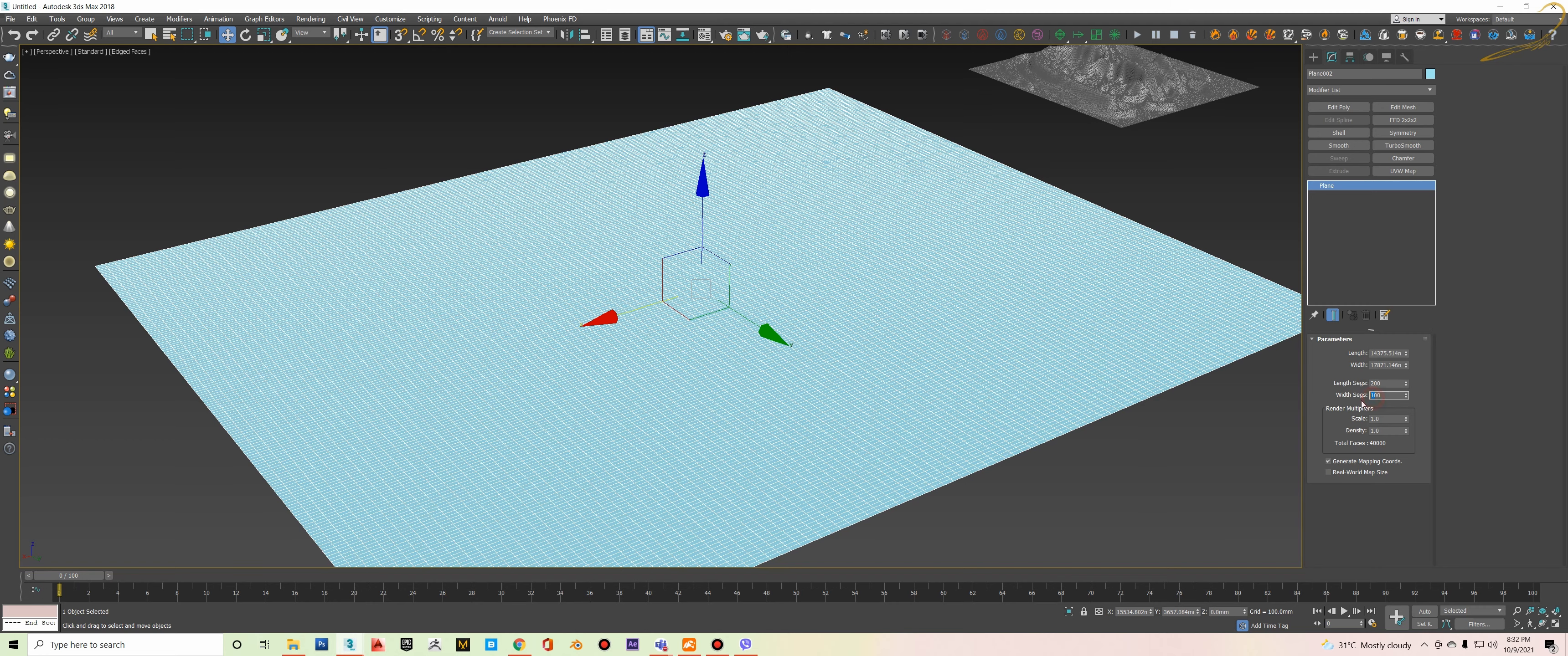
pyautogui.press('Return')
# - Convert the new plane to an Editable Poly
pyautogui.scroll(3, 790, 395)
pyautogui.rightClick(924, 205)
pyautogui.moveTo(1004, 339)
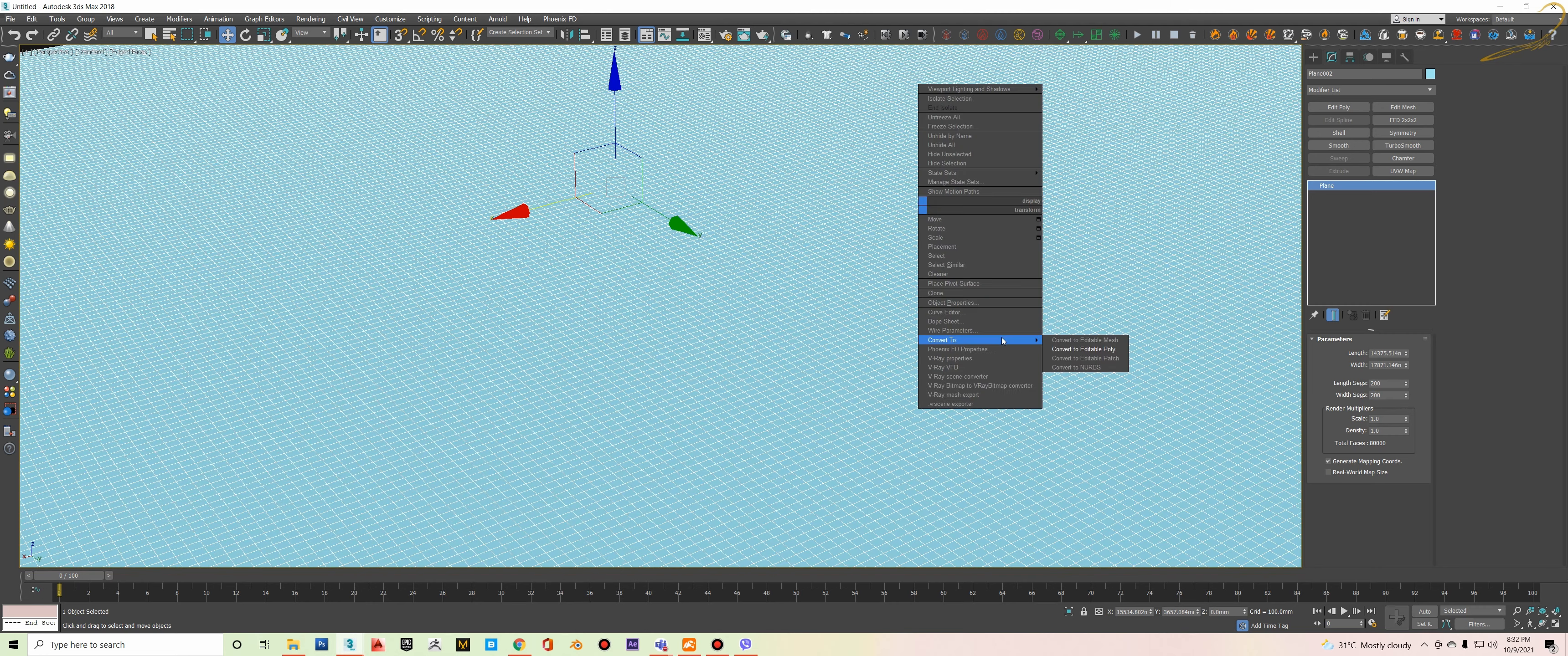
pyautogui.click(1107, 350)
pyautogui.scroll(-5, 900, 291)
pyautogui.scroll(3, 820, 275)
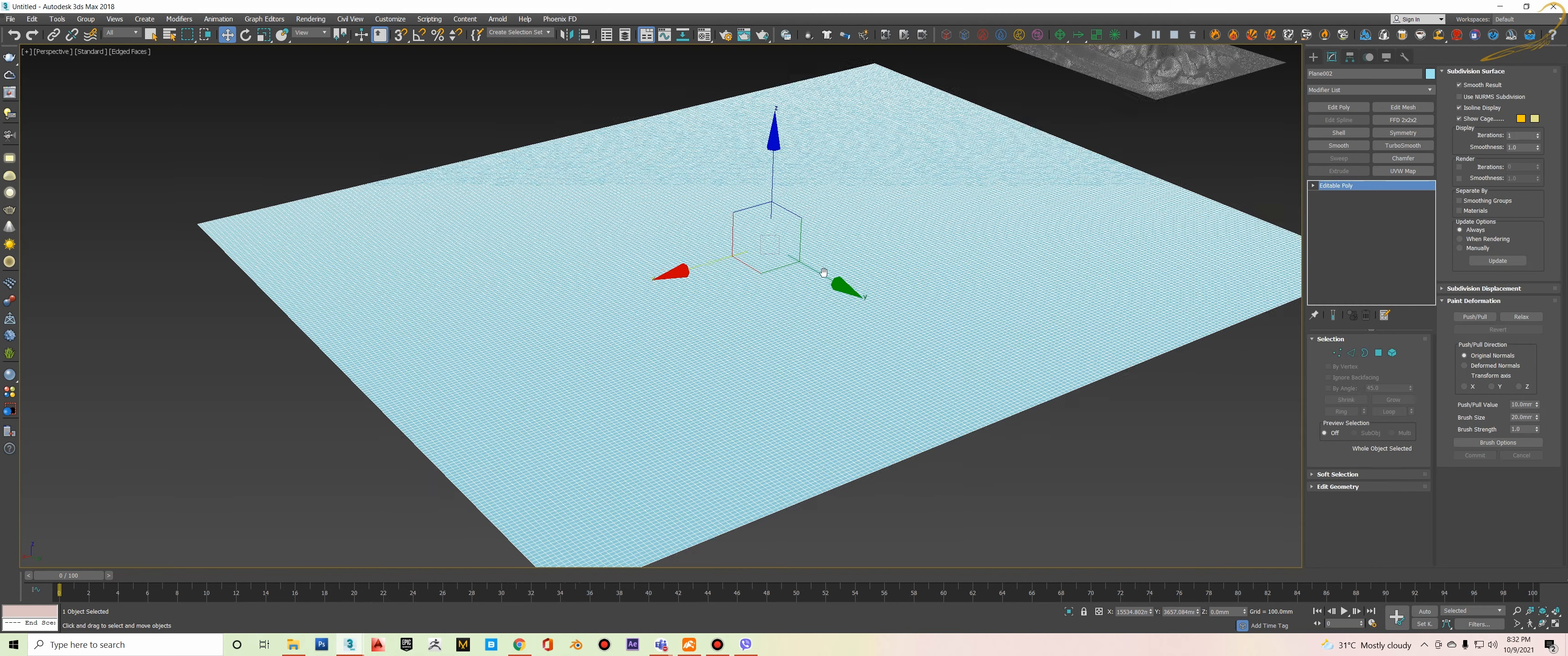
pyautogui.moveTo(820, 276); pyautogui.dragTo(827, 290, button='middle')
pyautogui.moveTo(943, 236); pyautogui.dragTo(907, 281, button='middle')
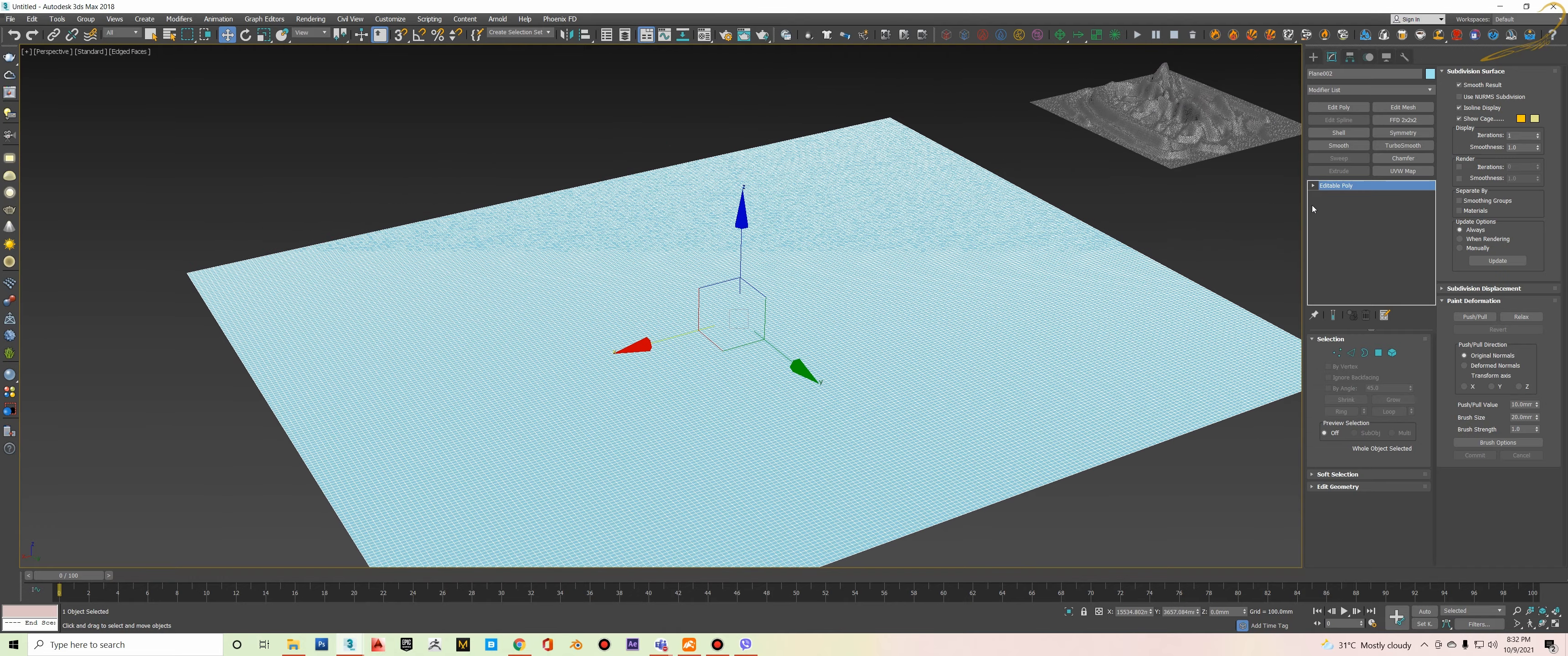
# - Activate the Push/Pull brush in Paint Deformation with a push/pull value of 200 mm and a larger brush size
pyautogui.click(1475, 317)
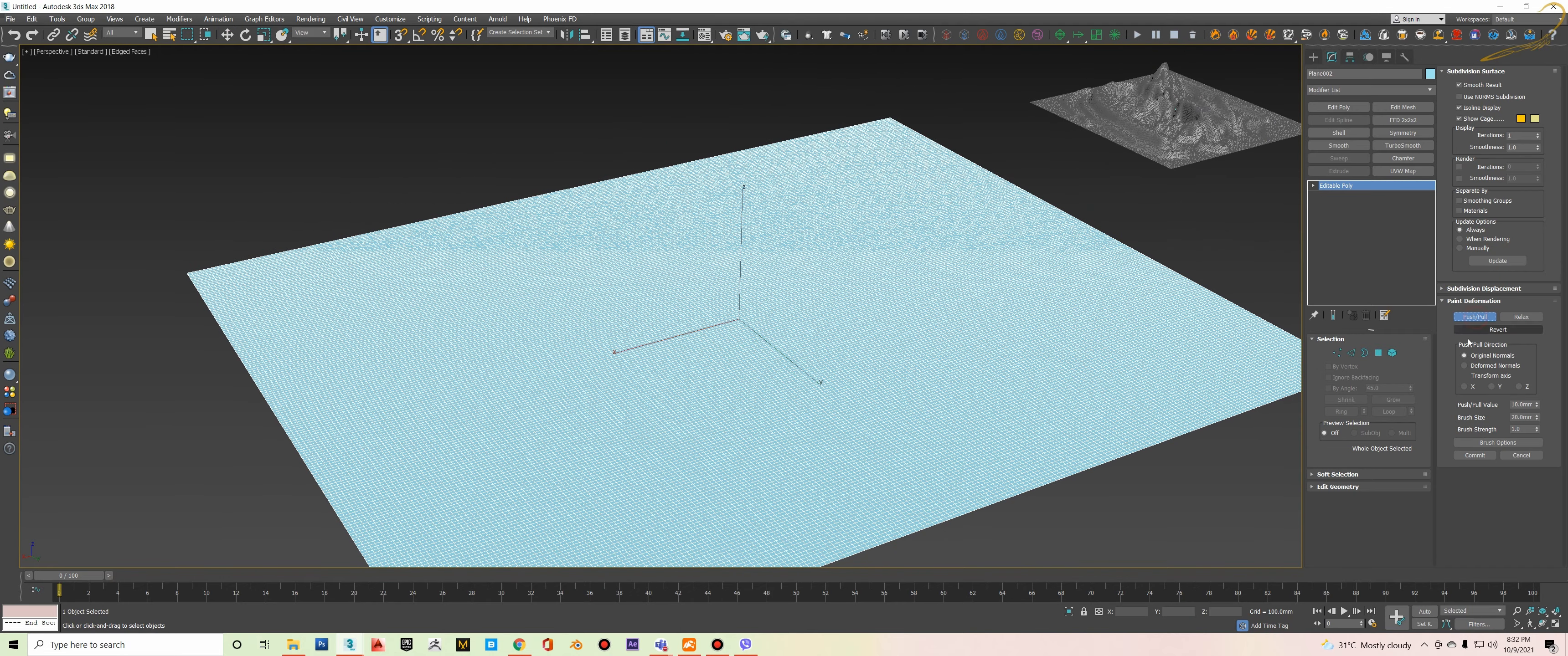
pyautogui.scroll(-2, 1096, 396)
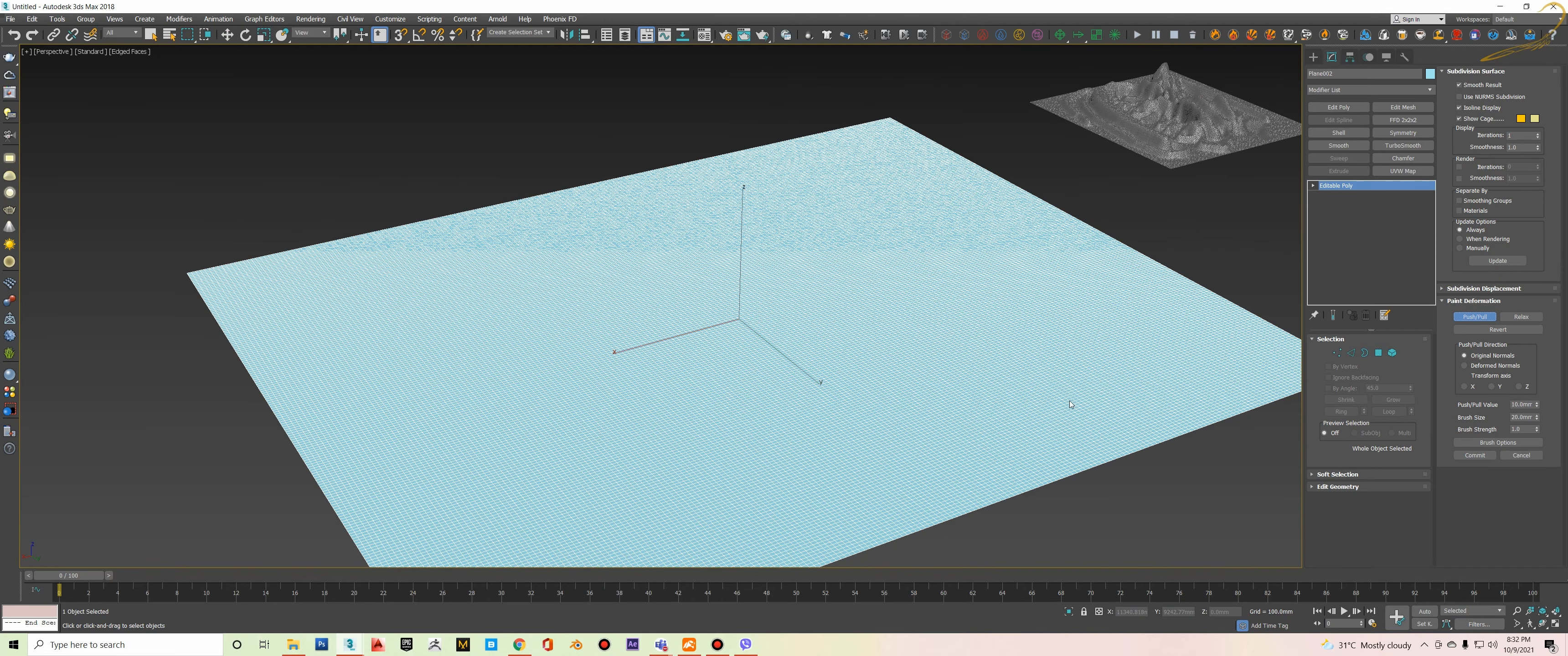
pyautogui.scroll(6, 1045, 404)
pyautogui.scroll(-5, 1068, 391)
pyautogui.scroll(2, 1035, 335)
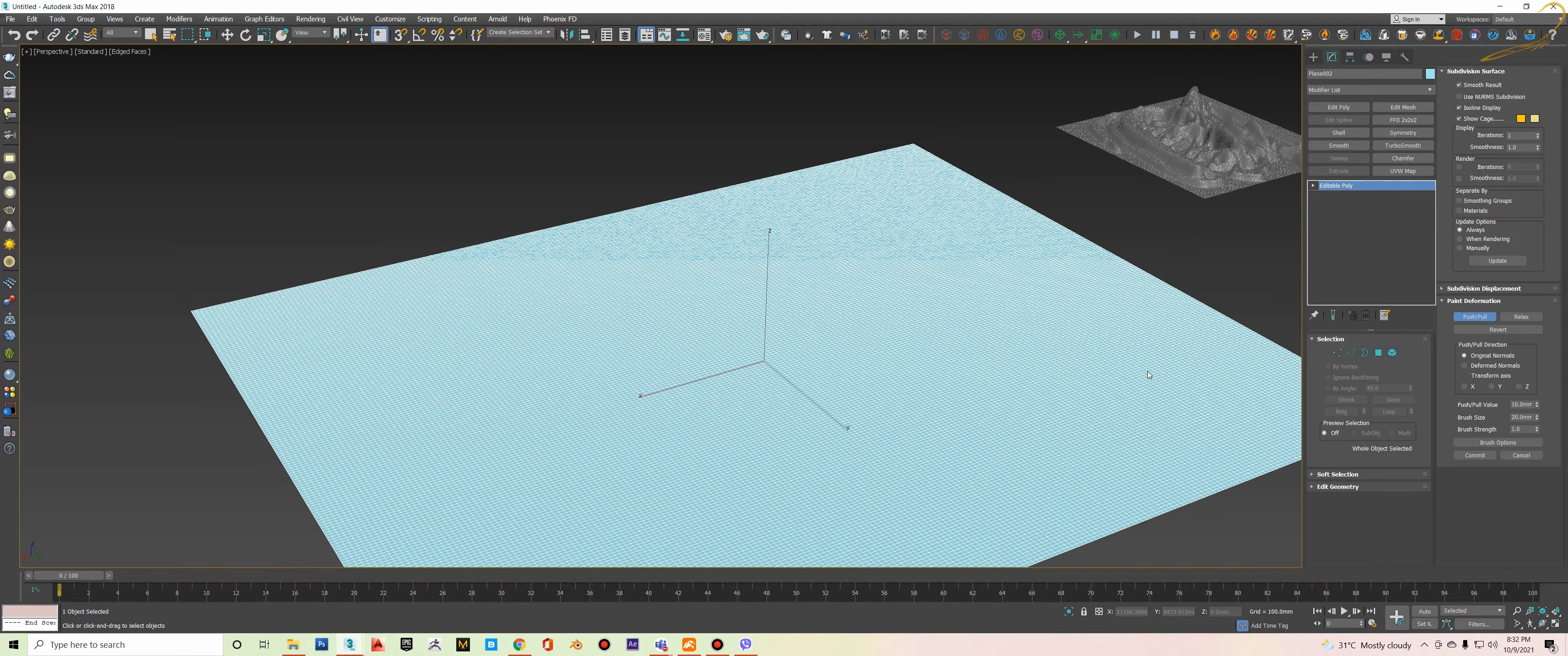
pyautogui.doubleClick(1524, 405)
pyautogui.write('200')
pyautogui.moveTo(1540, 417); pyautogui.dragTo(1540, 298)
pyautogui.click(1525, 417)
pyautogui.write('50')
pyautogui.scroll(3, 822, 383)
pyautogui.scroll(-5, 806, 374)
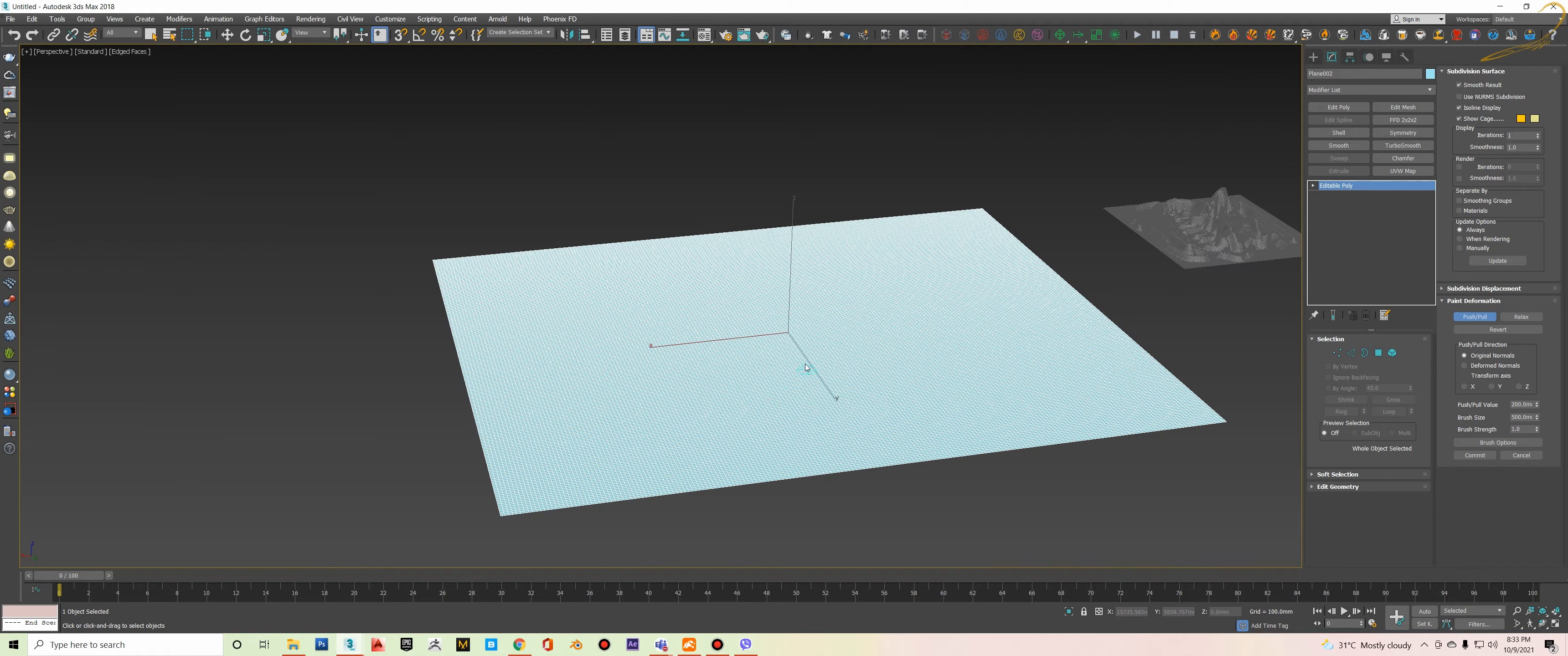
# - Change the plane's object color to light orange
pyautogui.click(1429, 73)
pyautogui.click(1042, 157)
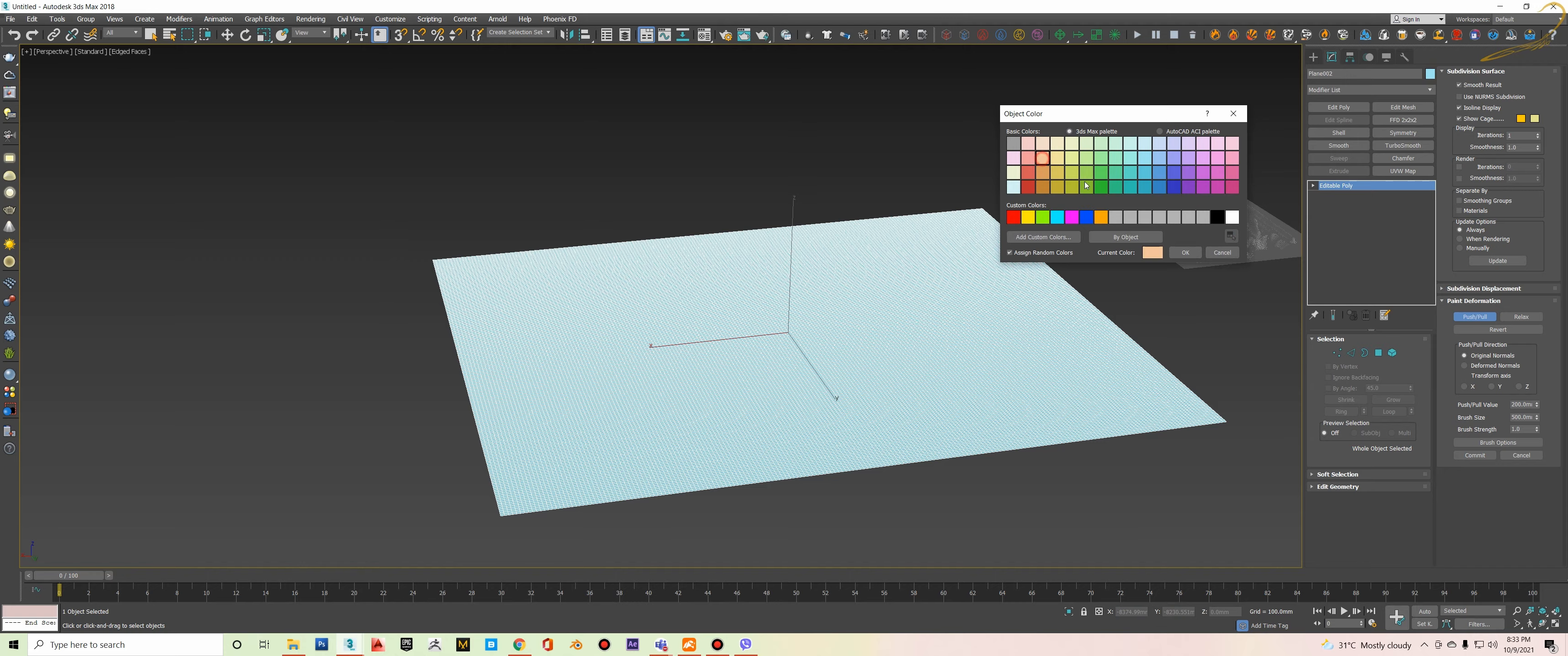
pyautogui.click(1185, 253)
# - Examine the plane's mesh density and how the Push/Pull brush compares with the grid cells
pyautogui.scroll(5, 835, 362)
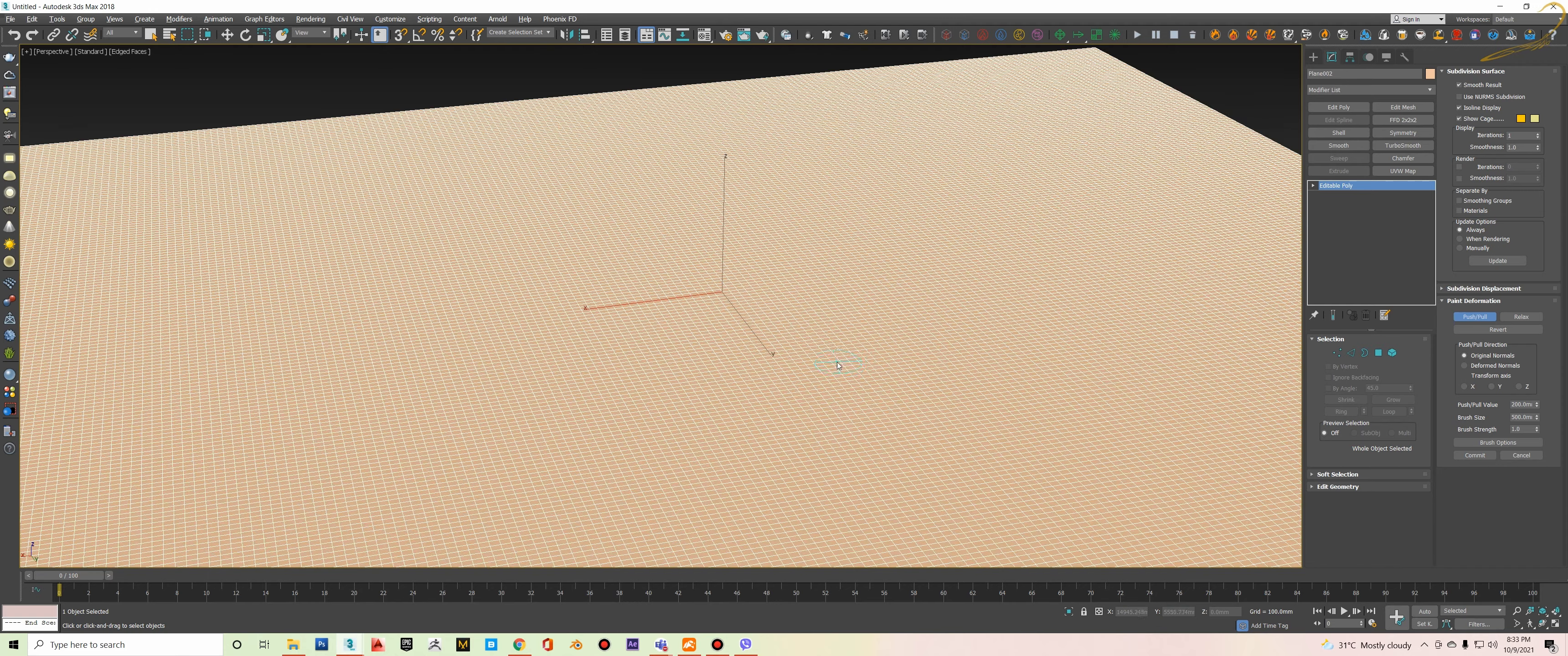
pyautogui.scroll(-5, 846, 353)
pyautogui.scroll(6, 850, 364)
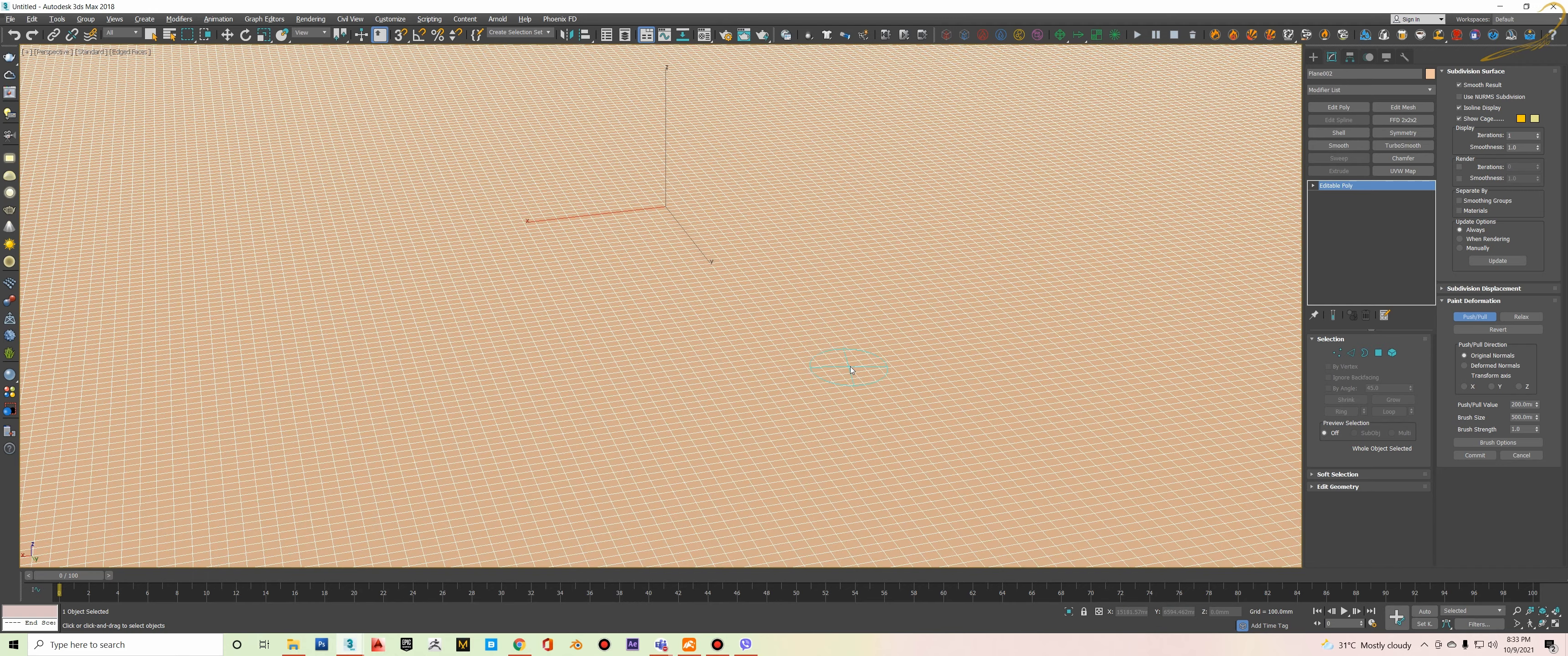
pyautogui.scroll(-1, 849, 369)
pyautogui.scroll(6, 848, 370)
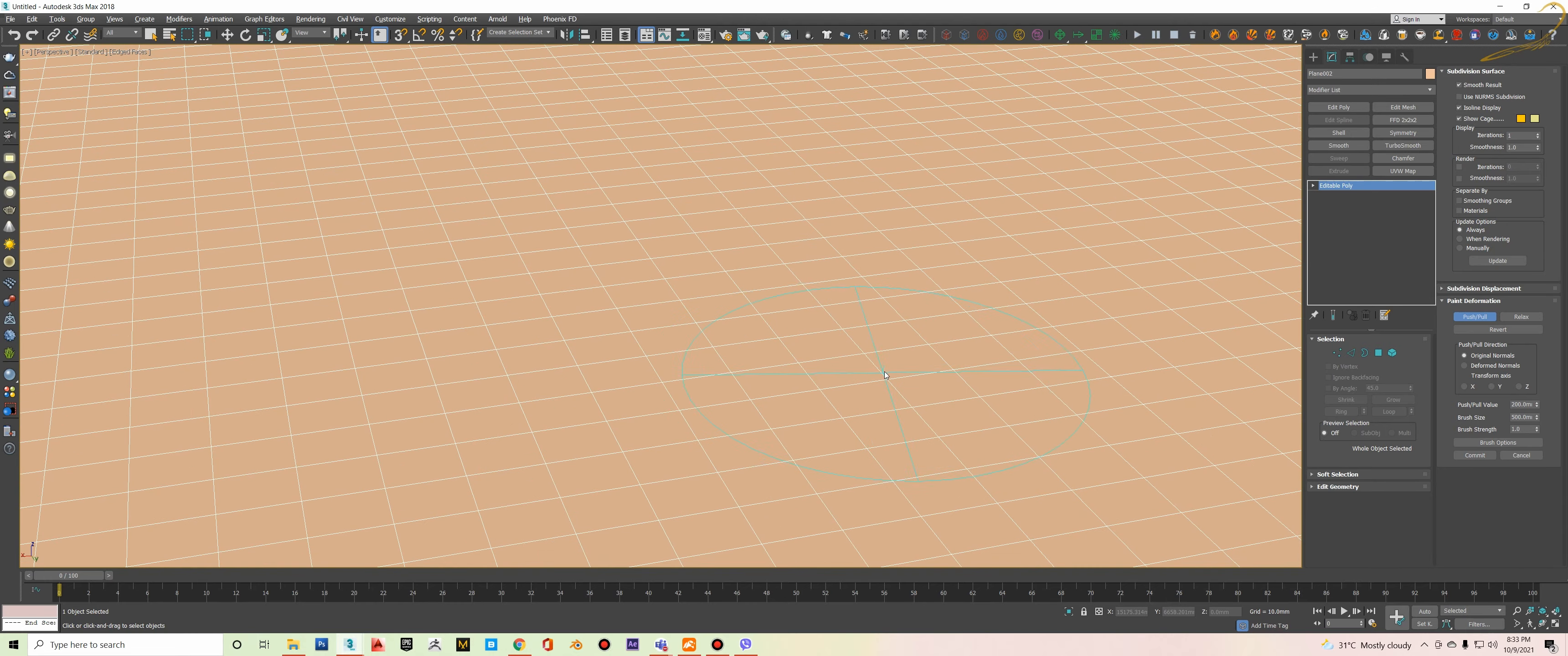
pyautogui.scroll(-5, 884, 373)
pyautogui.scroll(-1, 883, 358)
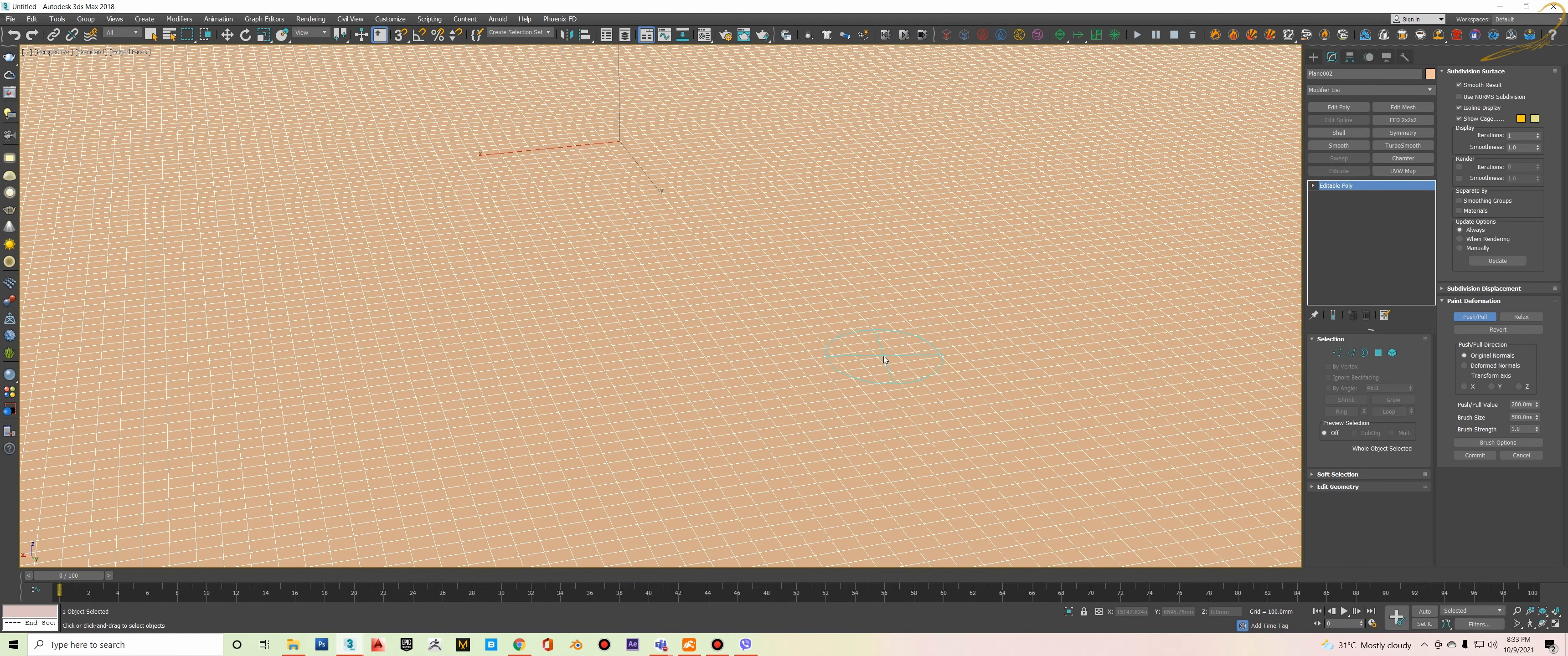
pyautogui.scroll(-2, 884, 356)
pyautogui.scroll(-1, 895, 354)
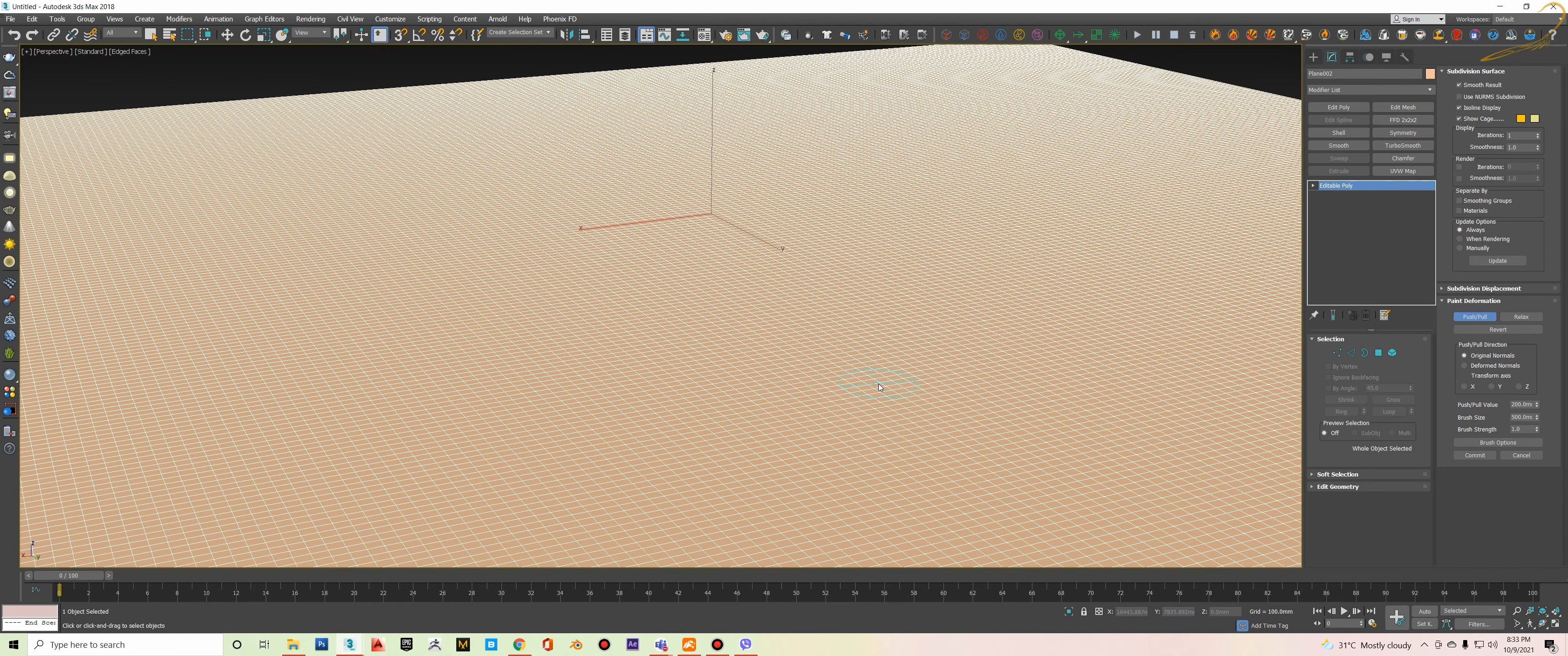
pyautogui.scroll(-2, 883, 381)
# - Turn off the edged faces display so the plane shows only default shading
pyautogui.press('F4')
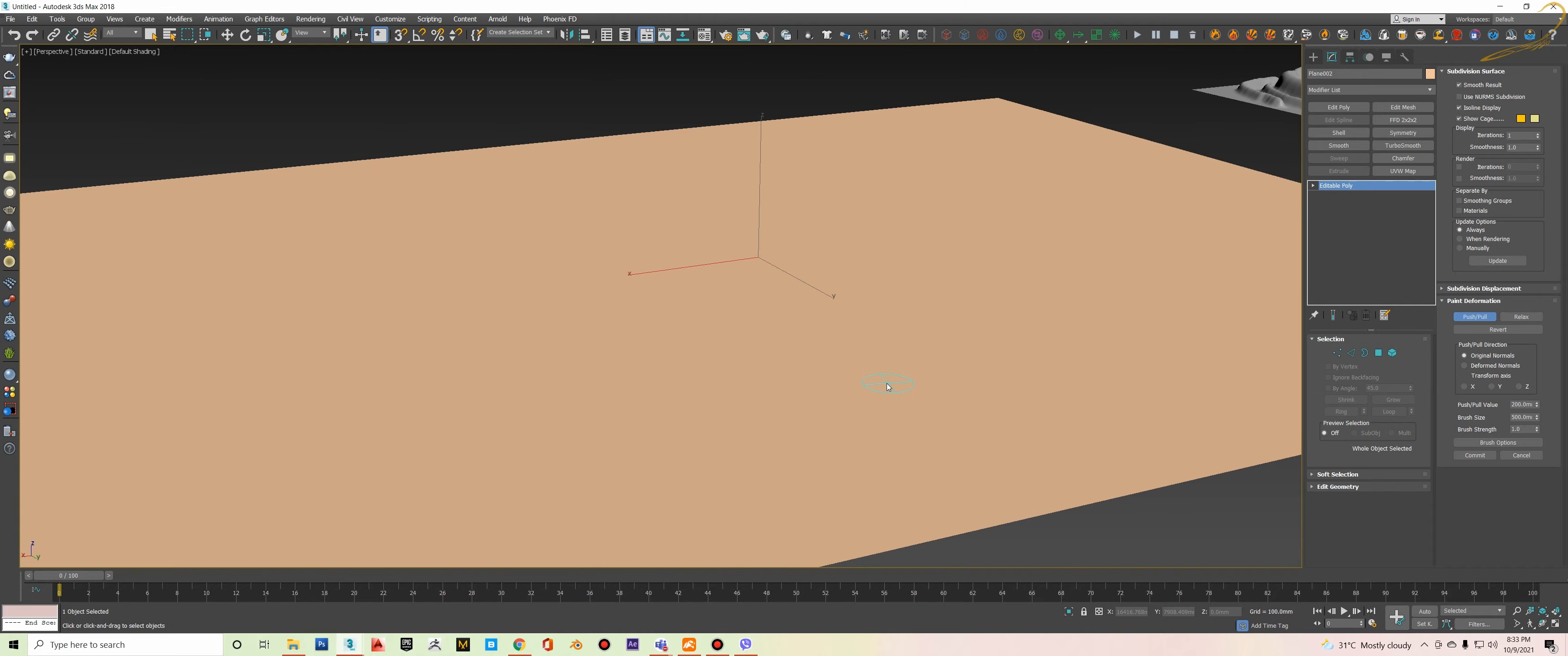
pyautogui.press('F4')
pyautogui.press('F4')
pyautogui.press('F4')
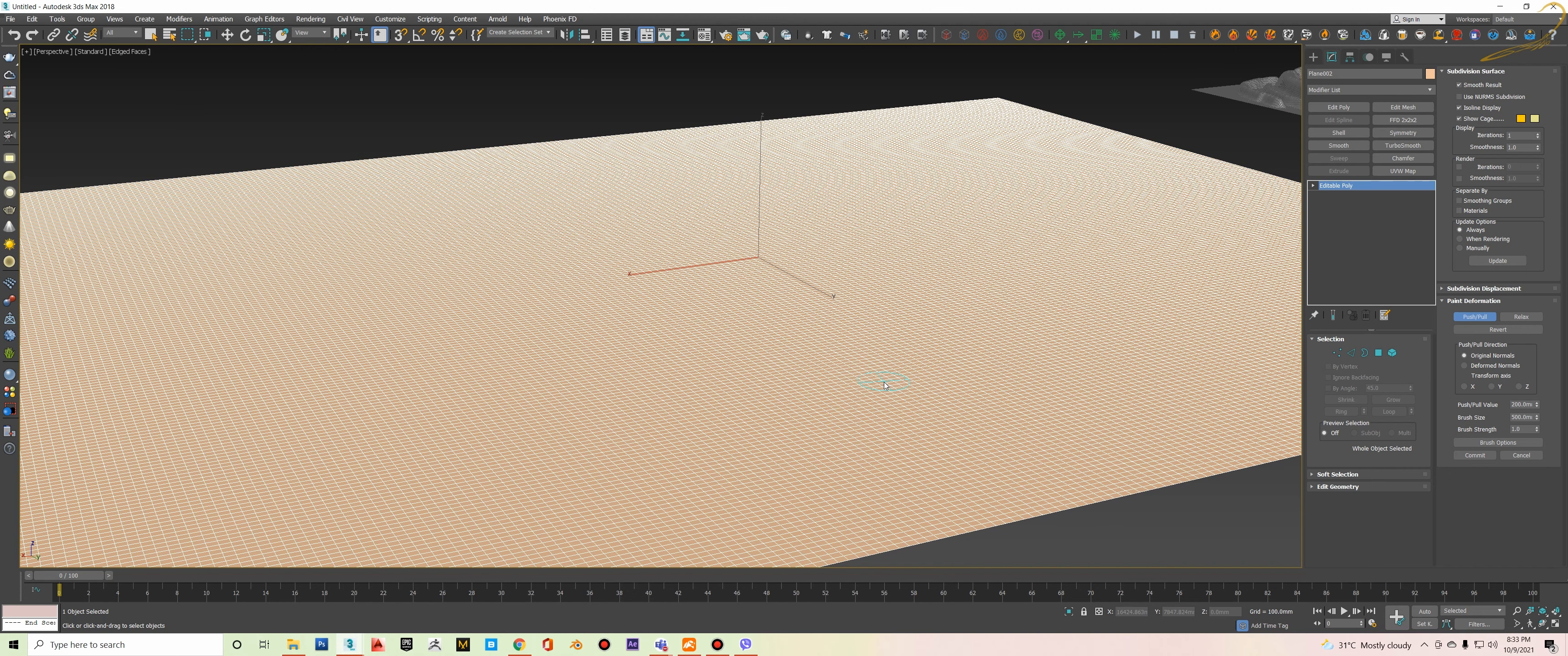
pyautogui.press('F4')
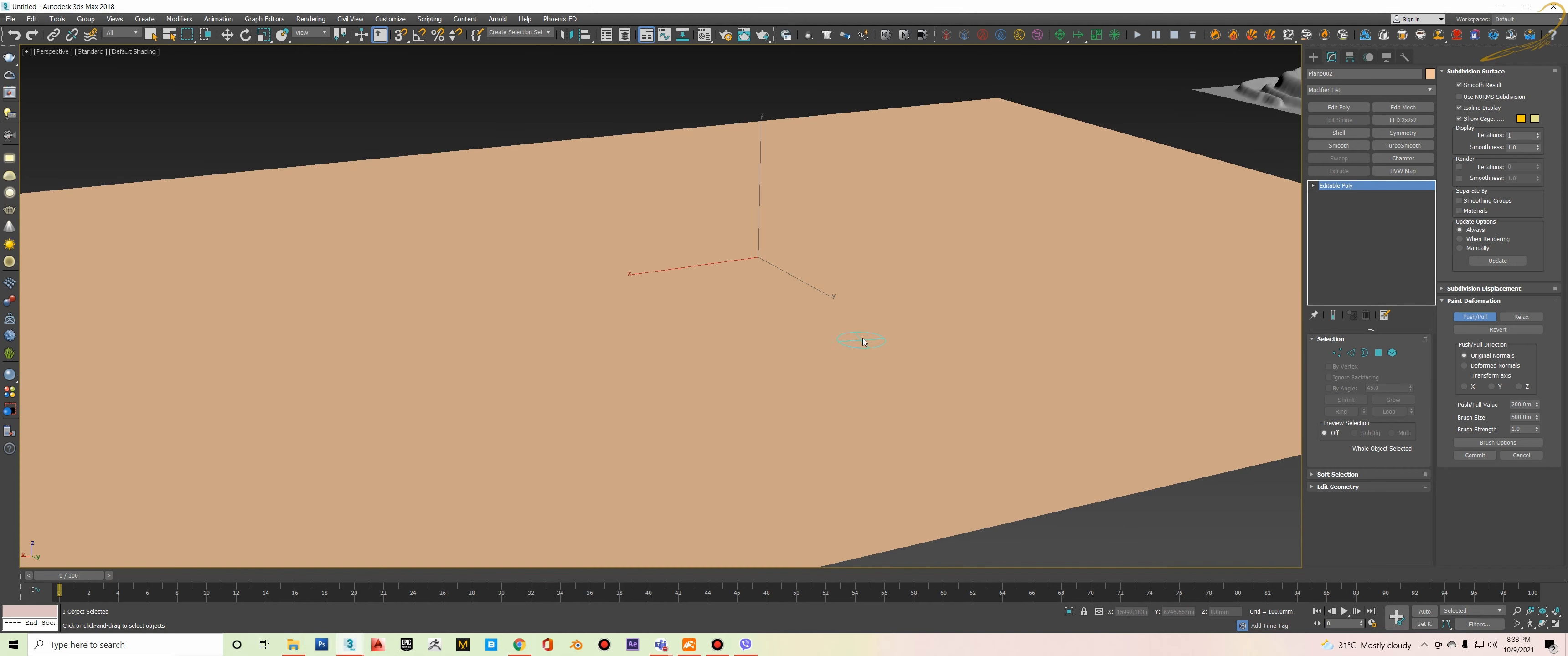
pyautogui.scroll(-4, 863, 342)
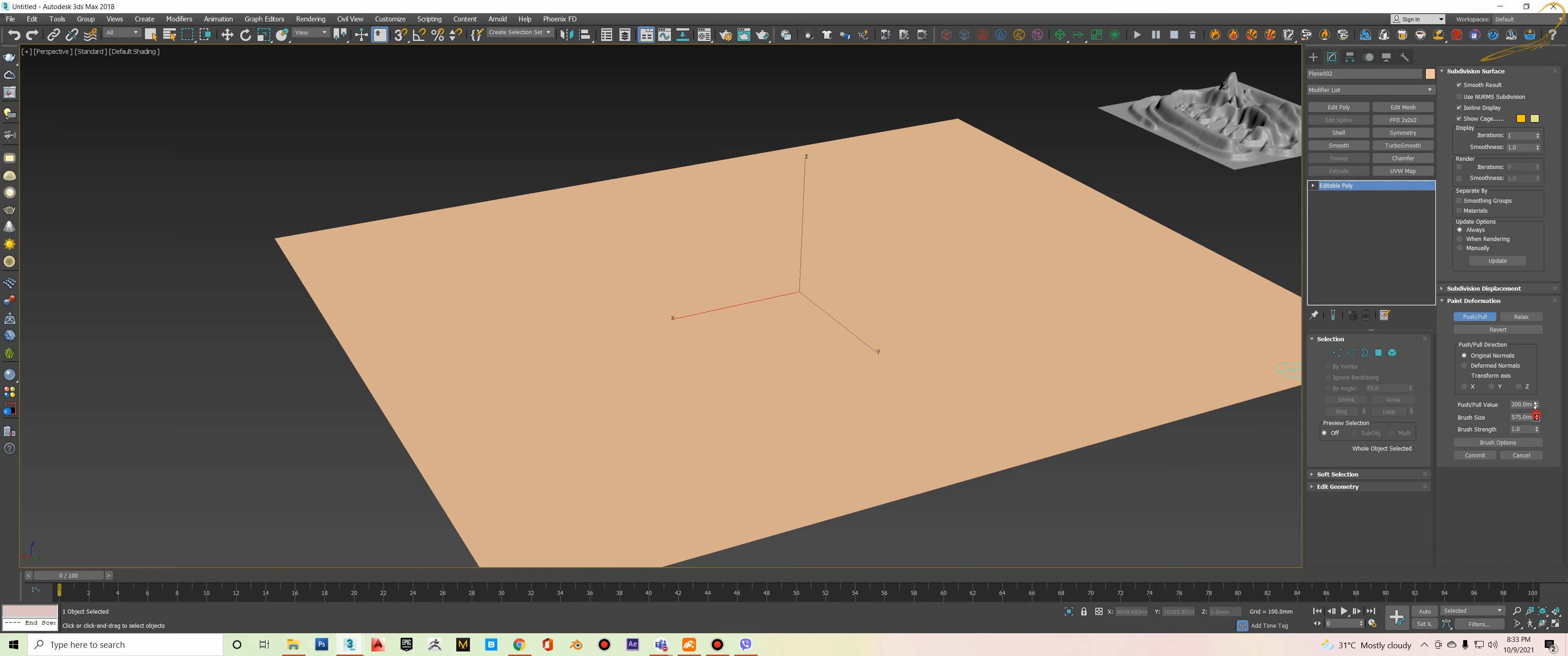
# - Enlarge the Push/Pull brush size to about 2,011 mm
pyautogui.moveTo(1537, 417); pyautogui.dragTo(1536, 365)
pyautogui.moveTo(777, 419); pyautogui.dragTo(779, 424, button='middle')
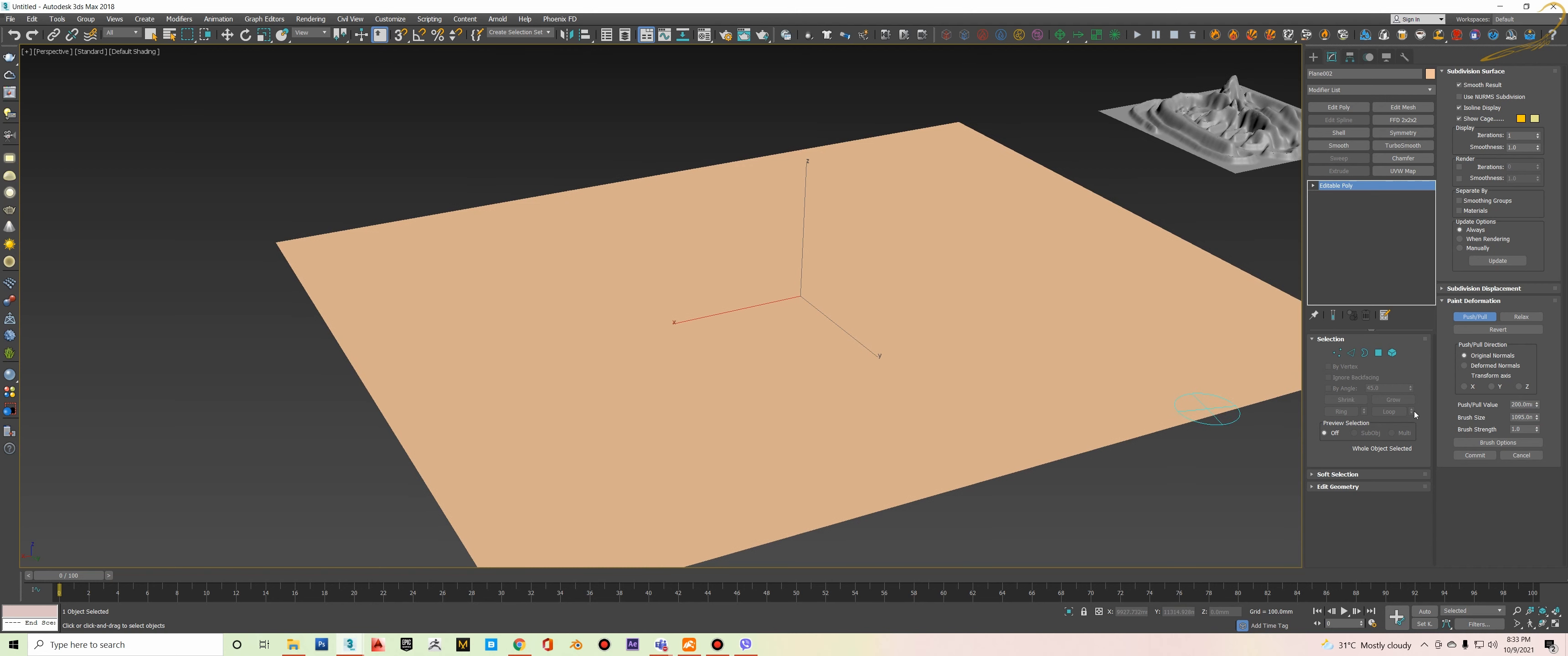
pyautogui.moveTo(1537, 418); pyautogui.dragTo(1537, 341)
# - Pull up a long ridge across the plane's near half and raise a high point on the far rim
pyautogui.moveTo(806, 385)
pyautogui.keyDown('alt'); pyautogui.mouseDown(button='middle')
pyautogui.moveTo(818, 340)
pyautogui.moveTo(833, 344)
pyautogui.mouseUp(button='middle'); pyautogui.keyUp('alt')
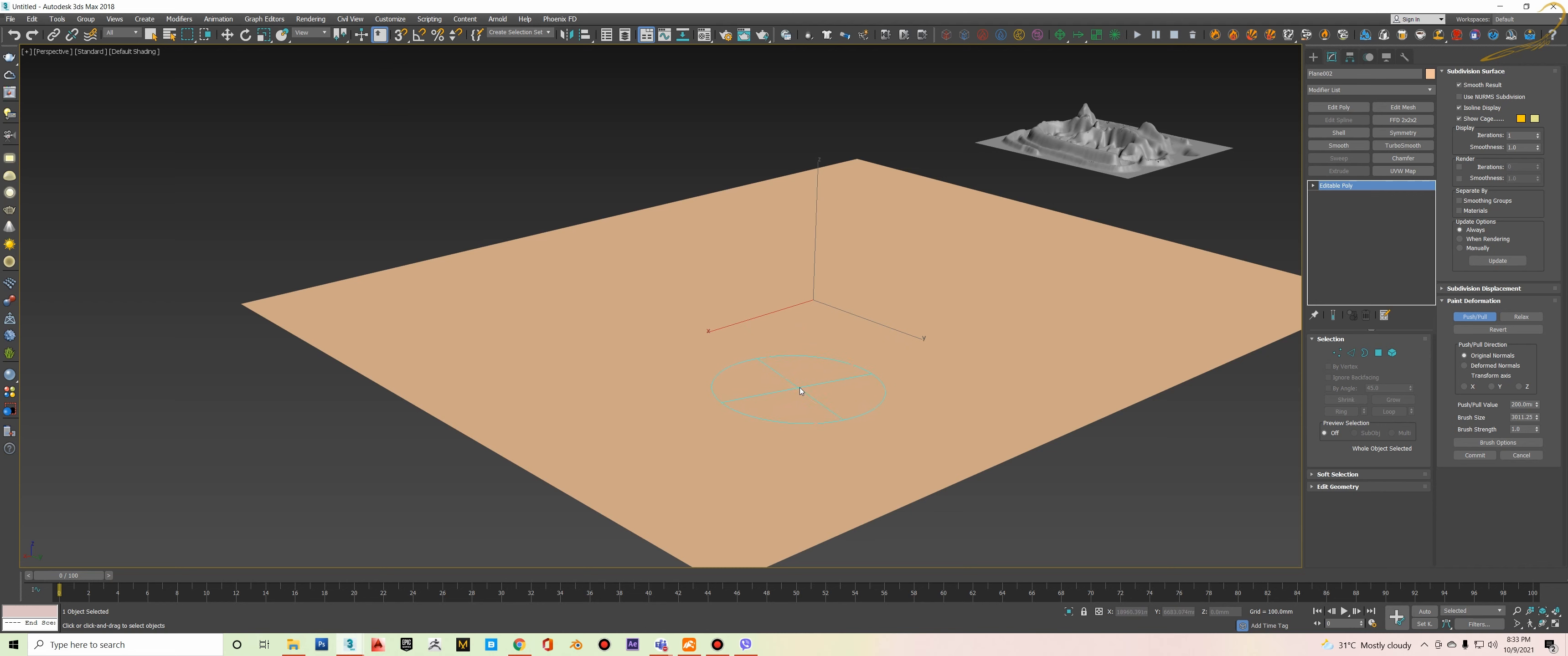
pyautogui.moveTo(773, 413)
pyautogui.mouseDown()
pyautogui.moveTo(1062, 312)
pyautogui.moveTo(812, 392)
pyautogui.moveTo(1007, 330)
pyautogui.moveTo(933, 364)
pyautogui.mouseUp()
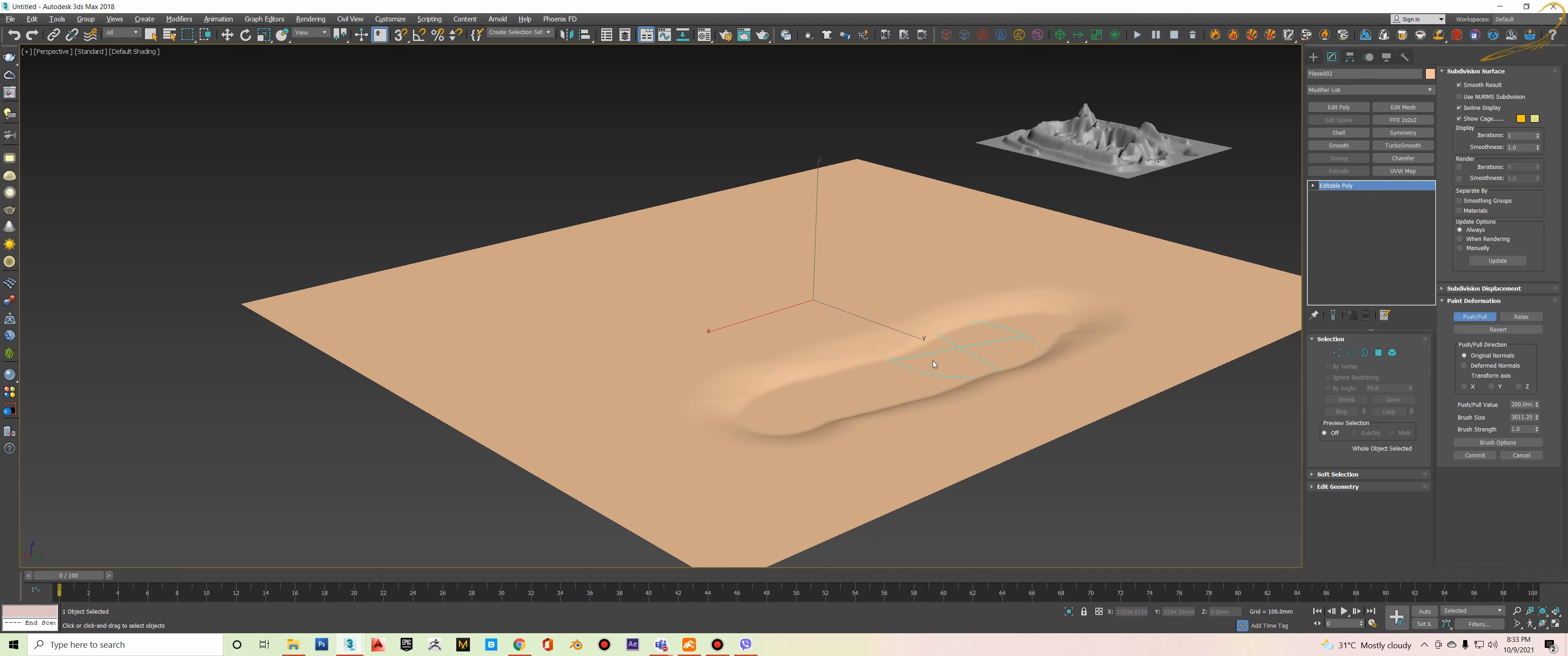
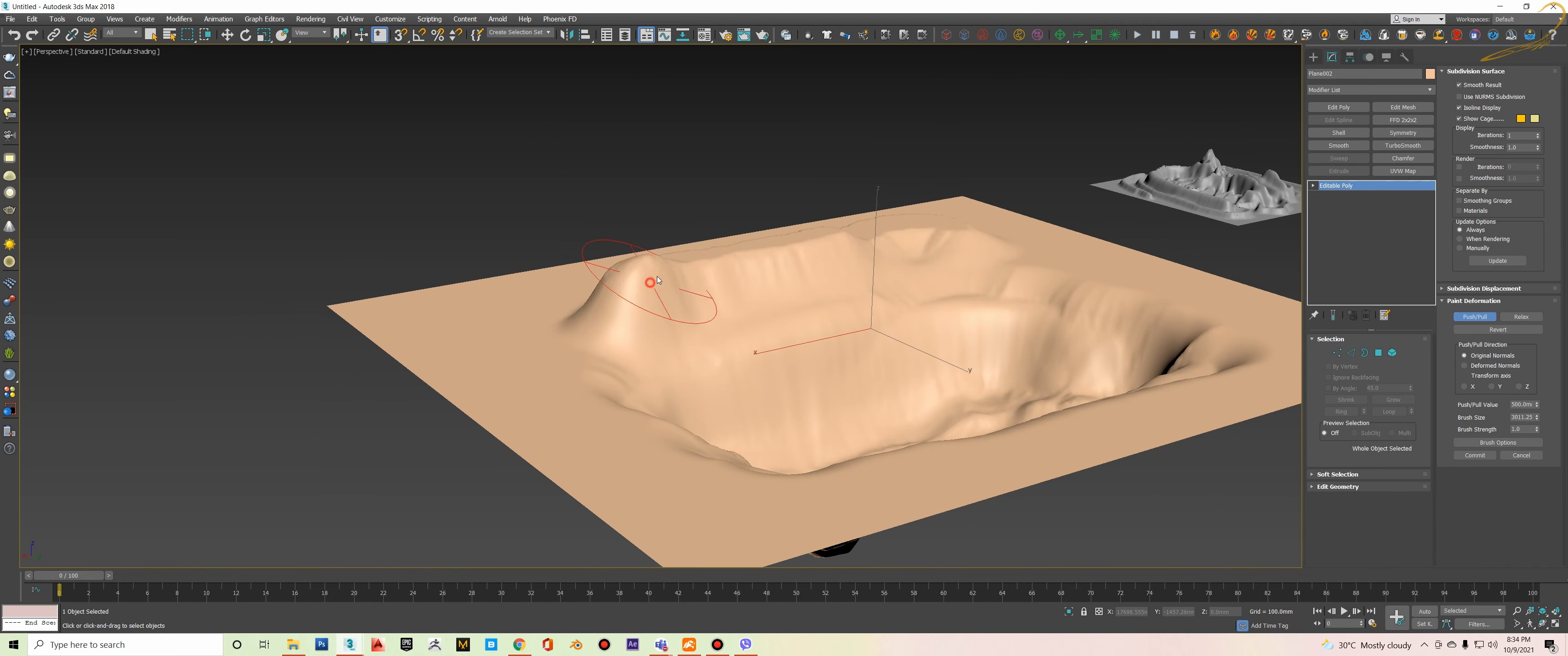
pyautogui.moveTo(869, 227)
pyautogui.mouseDown()
pyautogui.moveTo(830, 234)
pyautogui.moveTo(866, 219)
pyautogui.mouseUp()
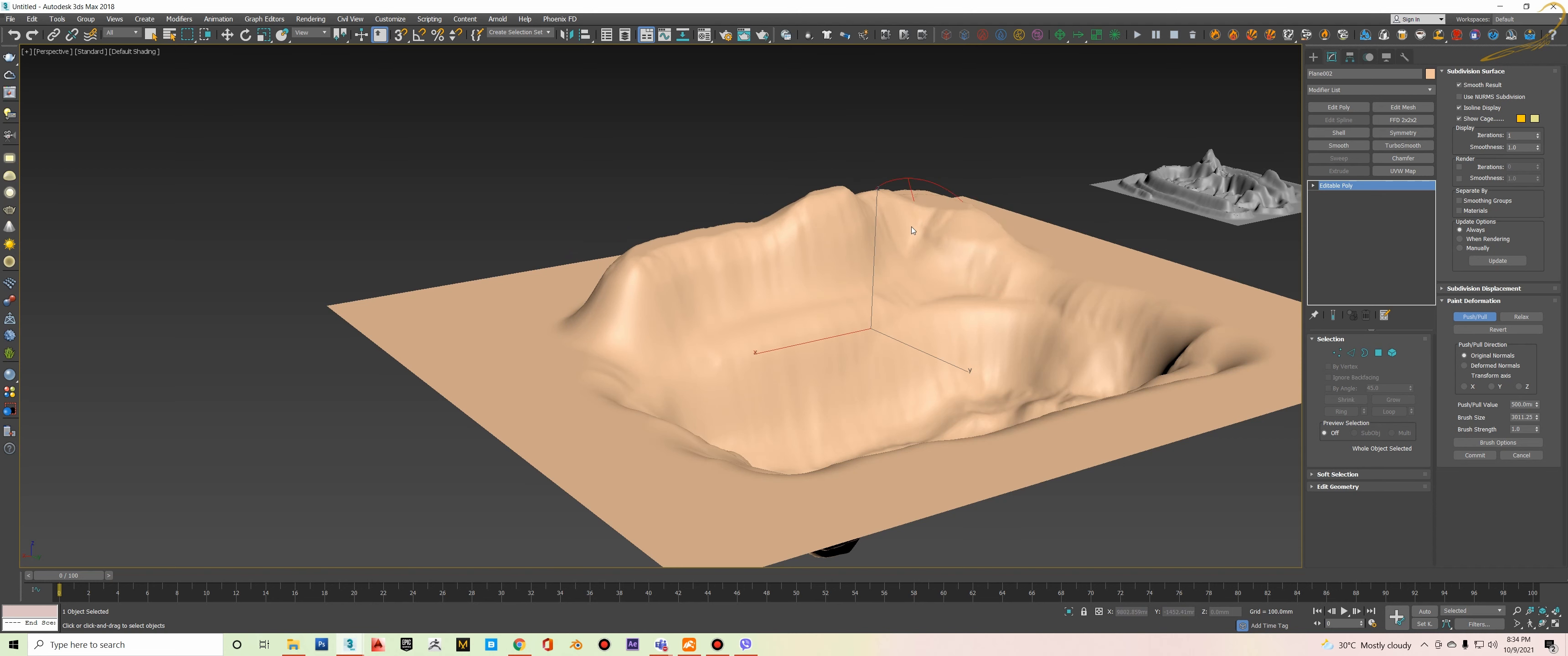
# - Build up the crest of the far ridge into a tall, steep mountain with repeated Push/Pull strokes
pyautogui.keyDown('alt'); pyautogui.moveTo(744, 240); pyautogui.dragTo(797, 259, button='middle'); pyautogui.keyUp('alt')
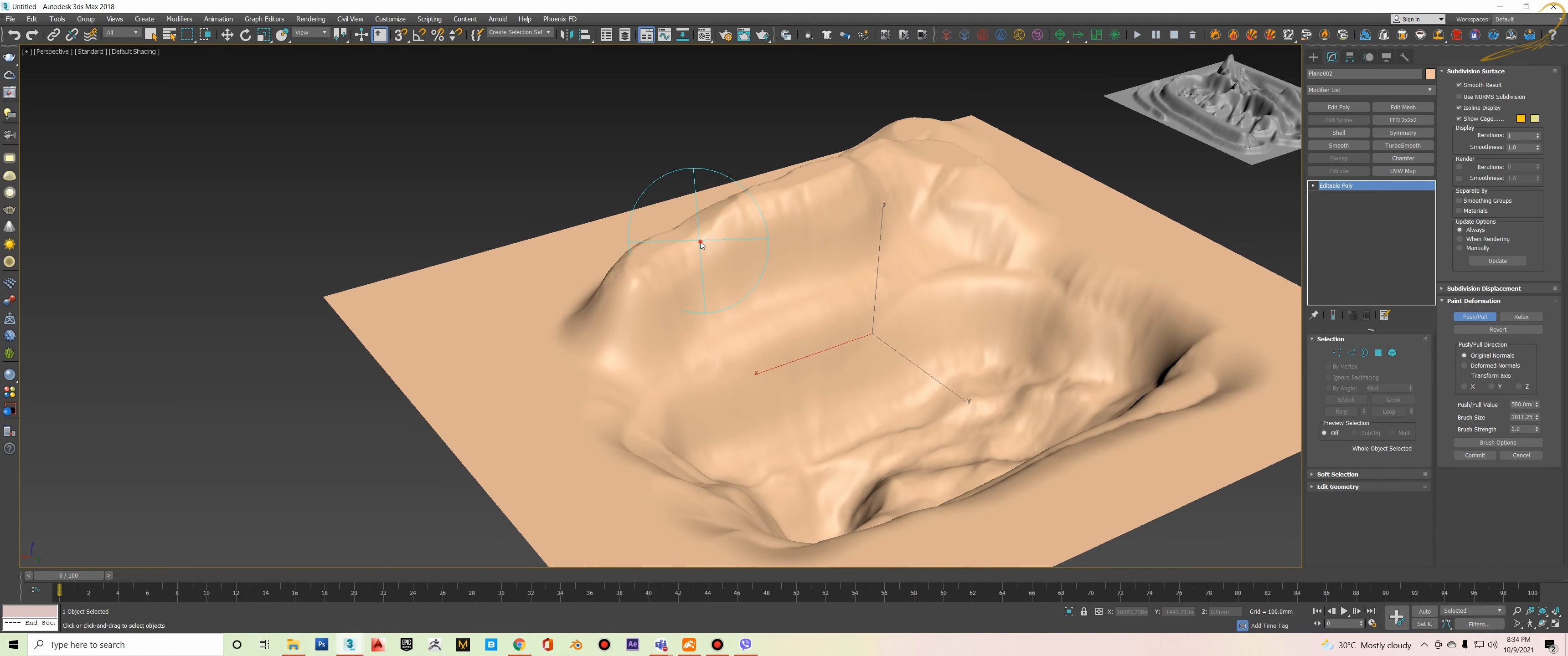
pyautogui.moveTo(701, 244); pyautogui.dragTo(778, 197)
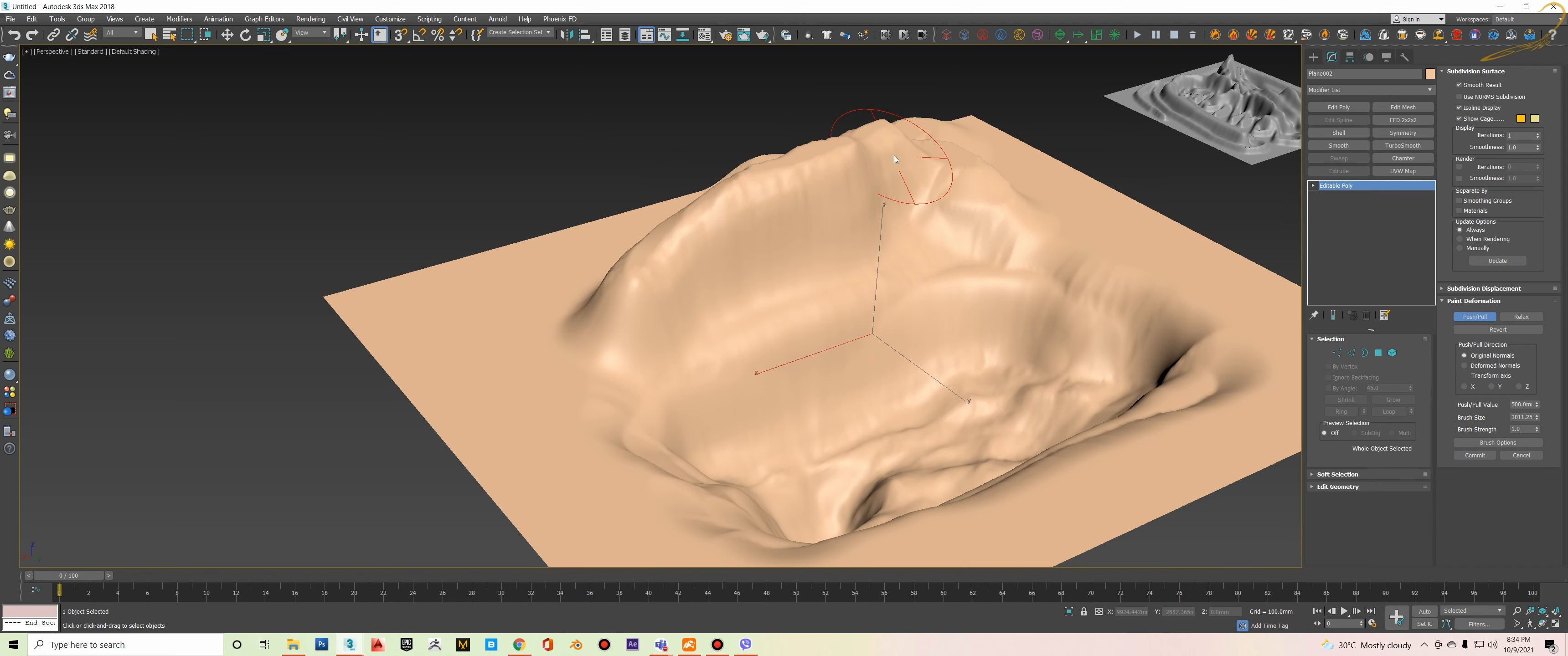
pyautogui.keyDown('alt'); pyautogui.moveTo(895, 156); pyautogui.dragTo(917, 161, button='middle'); pyautogui.keyUp('alt')
pyautogui.moveTo(939, 163); pyautogui.dragTo(724, 201)
pyautogui.keyDown('alt'); pyautogui.moveTo(691, 237); pyautogui.dragTo(764, 255, button='middle'); pyautogui.keyUp('alt')
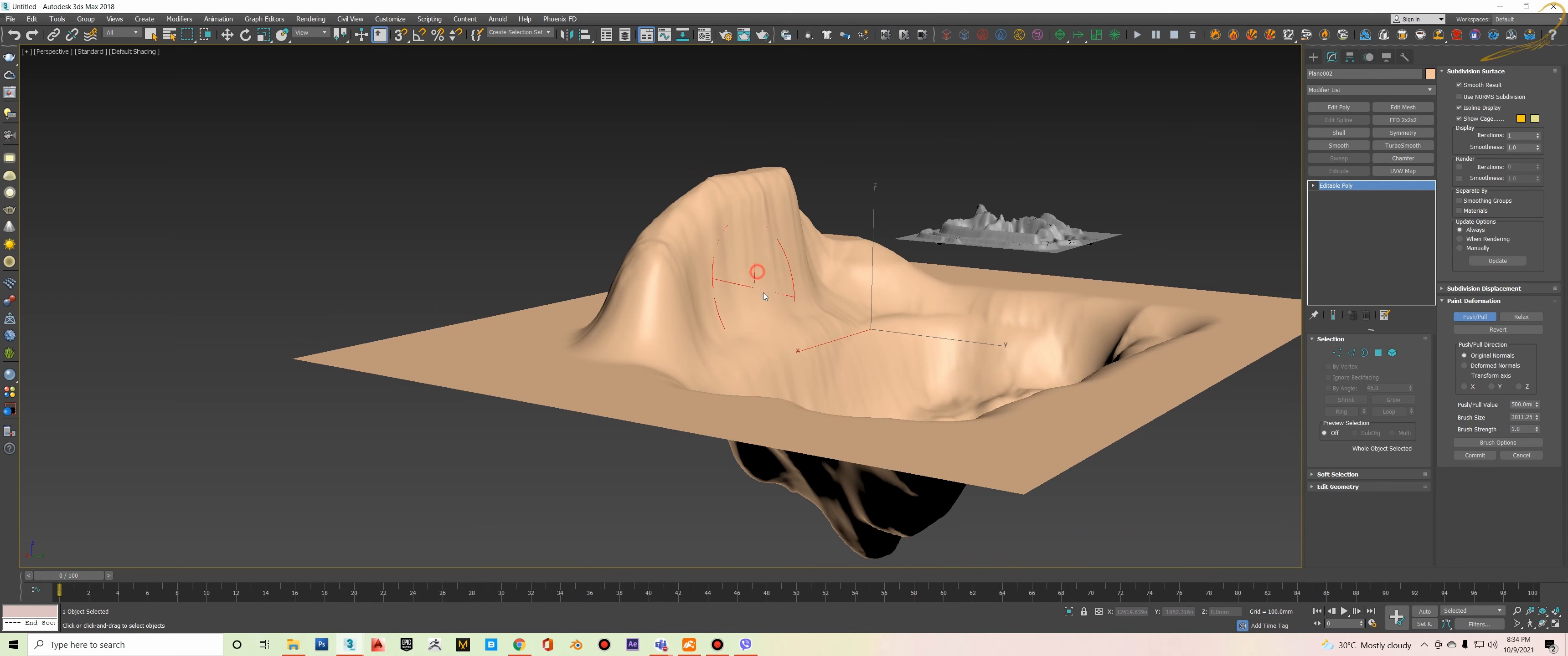
pyautogui.keyDown('alt'); pyautogui.moveTo(764, 336); pyautogui.dragTo(850, 266, button='middle'); pyautogui.keyUp('alt')
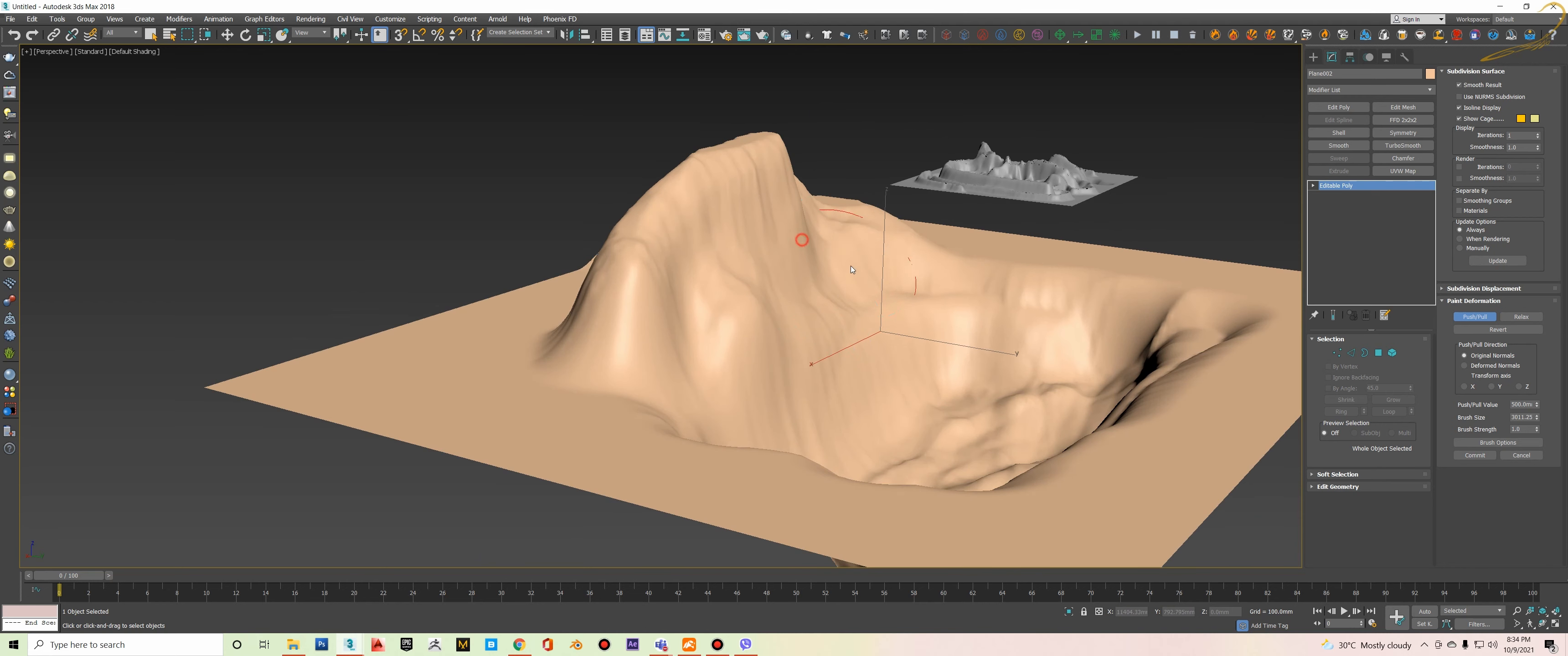
pyautogui.scroll(5, 931, 273)
pyautogui.moveTo(966, 208)
pyautogui.mouseDown()
pyautogui.moveTo(856, 150)
pyautogui.moveTo(812, 162)
pyautogui.mouseUp()
# - Pull up a rounded hill at the end of the steep ridge and leave the Push/Pull brush
pyautogui.scroll(-5, 667, 275)
pyautogui.keyDown('alt'); pyautogui.moveTo(666, 274); pyautogui.dragTo(682, 333, button='middle'); pyautogui.keyUp('alt')
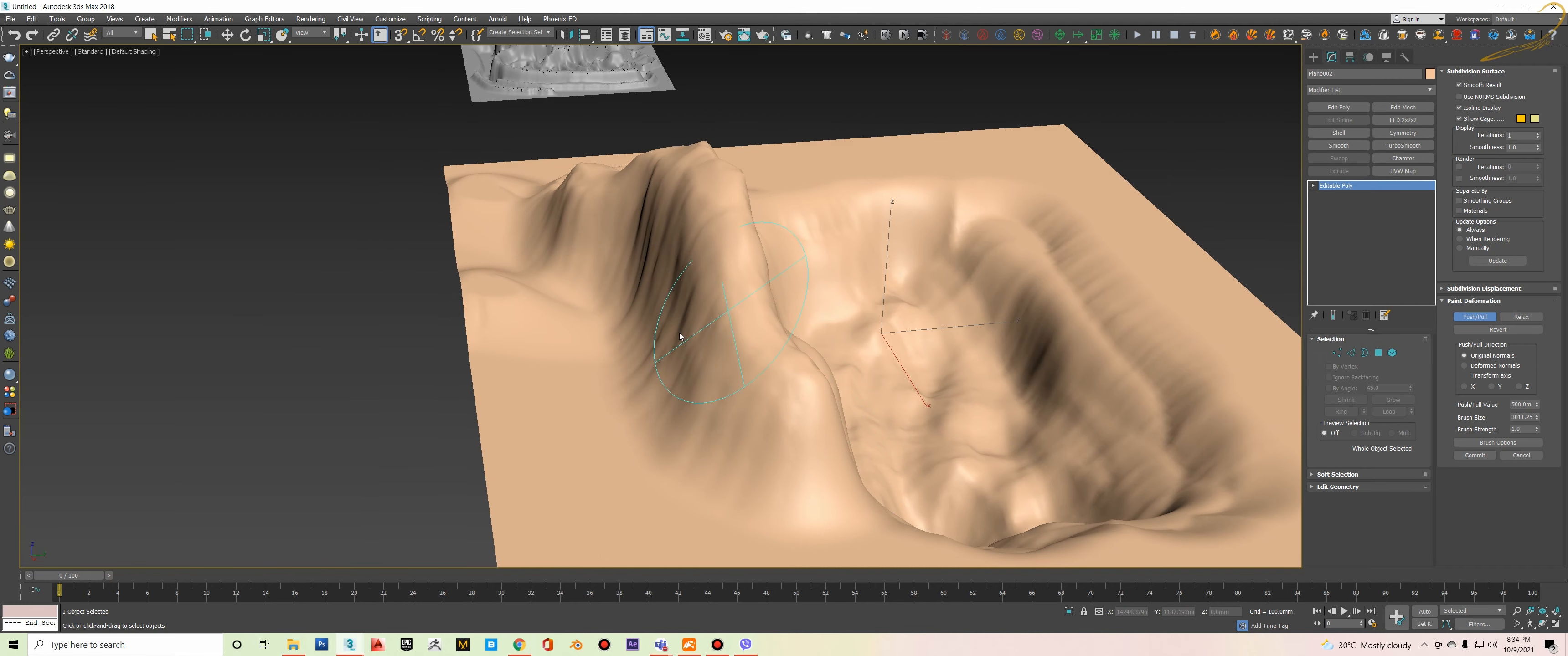
pyautogui.scroll(-3, 648, 330)
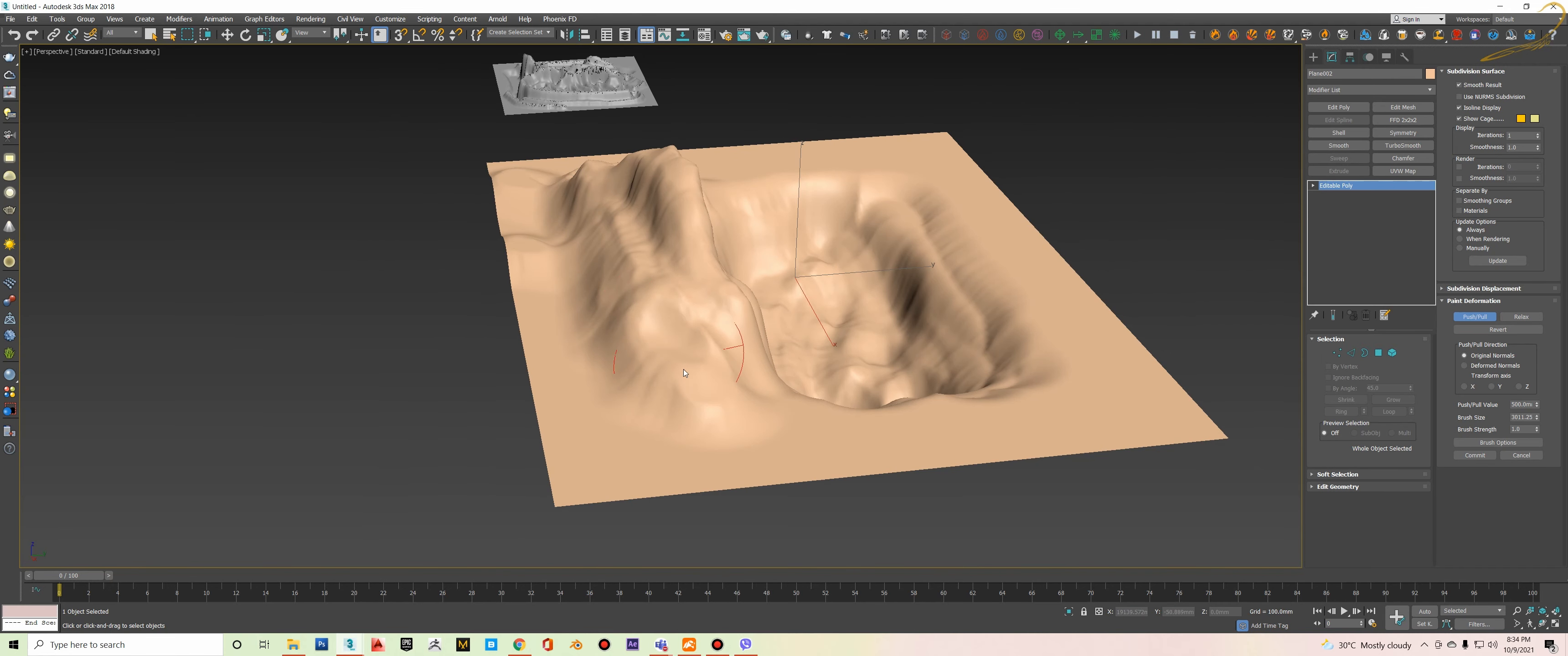
pyautogui.click(686, 327)
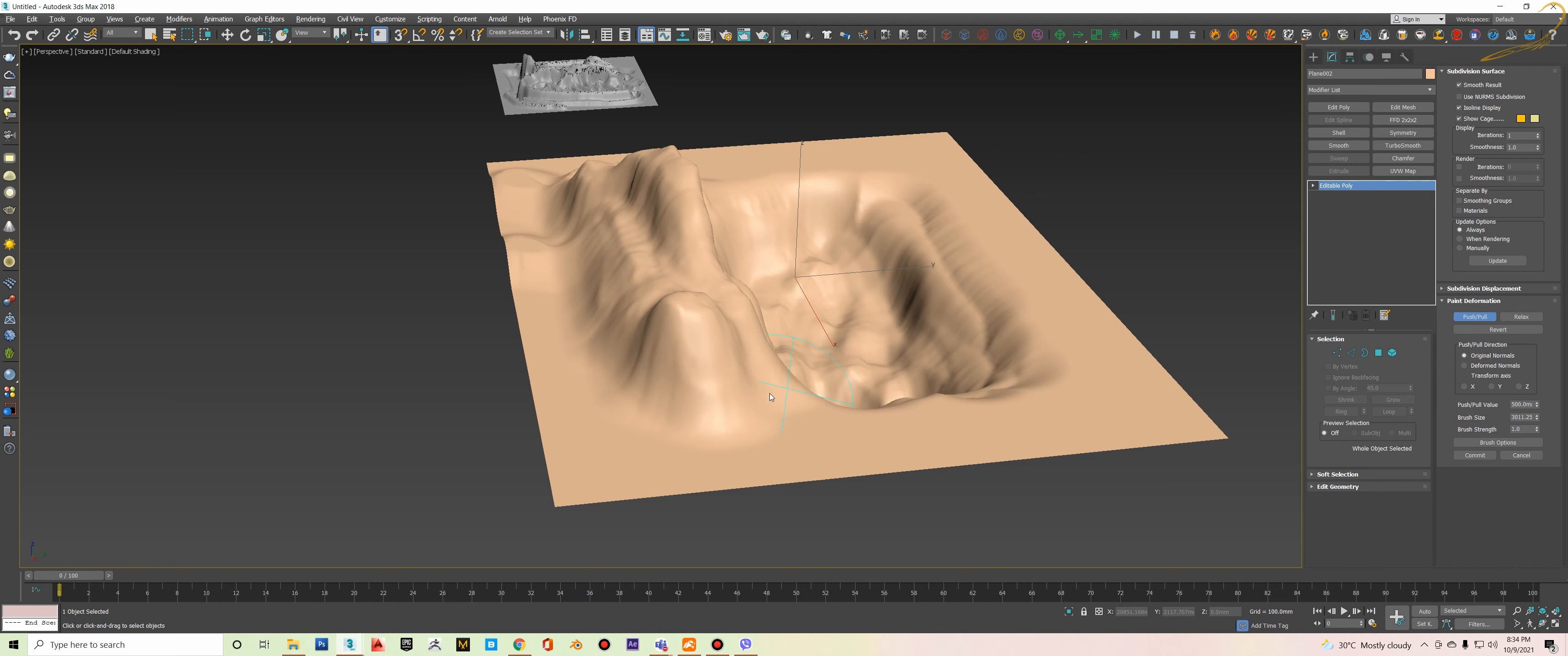
pyautogui.moveTo(770, 398)
pyautogui.keyDown('alt'); pyautogui.mouseDown(button='middle')
pyautogui.moveTo(641, 303)
pyautogui.moveTo(882, 317)
pyautogui.moveTo(786, 308)
pyautogui.moveTo(814, 304)
pyautogui.mouseUp(button='middle'); pyautogui.keyUp('alt')
pyautogui.press('w')
# - Draw a plane across almost the whole sculpted terrain to serve as its water surface
pyautogui.scroll(3, 417, 381)
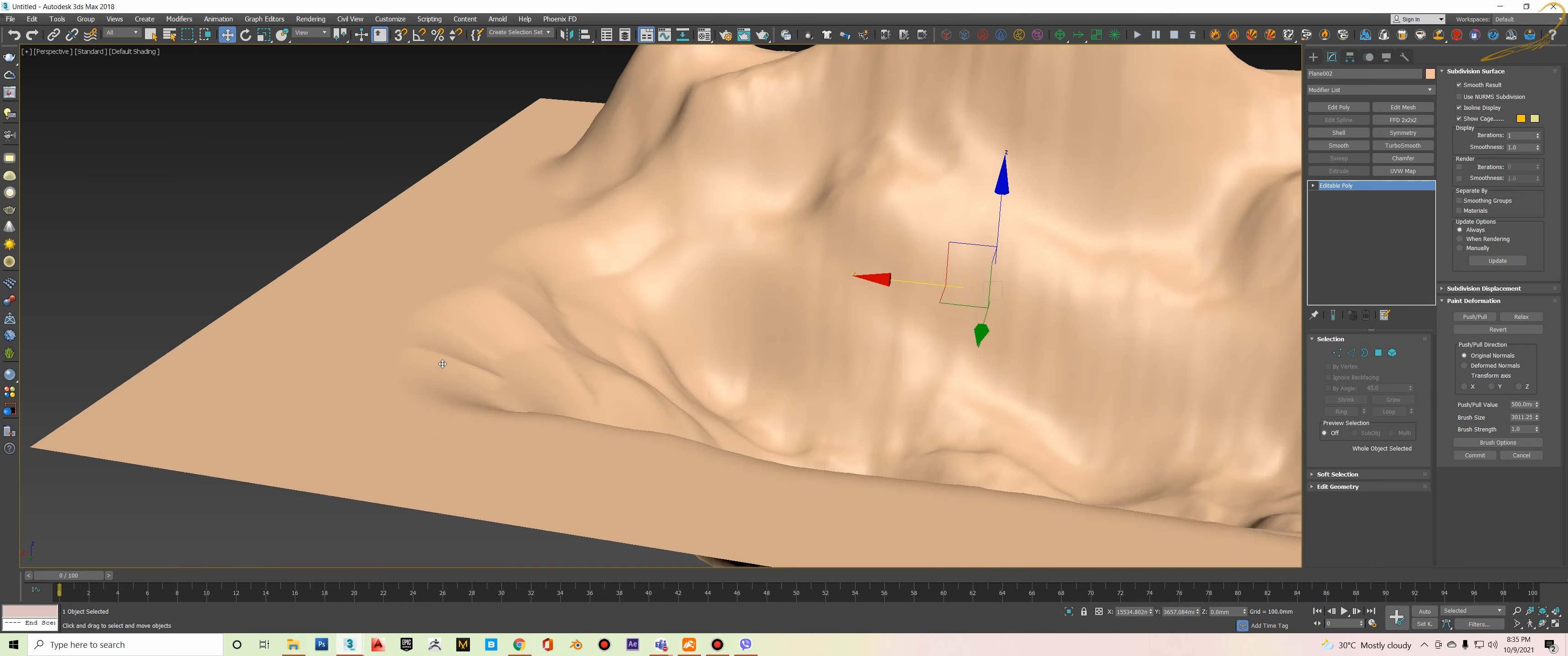
pyautogui.scroll(-6, 697, 359)
pyautogui.keyDown('alt'); pyautogui.moveTo(697, 359); pyautogui.dragTo(738, 360, button='middle'); pyautogui.keyUp('alt')
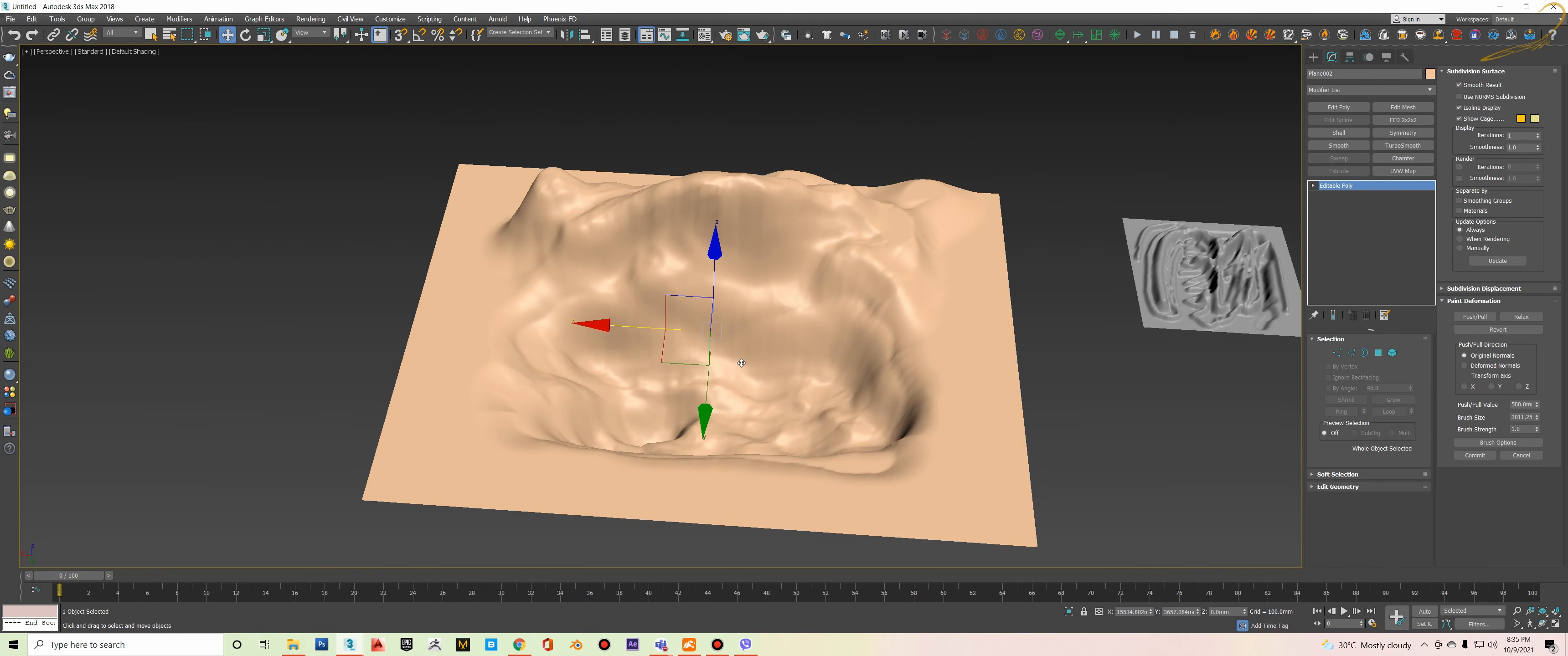
pyautogui.rightClick(738, 361)
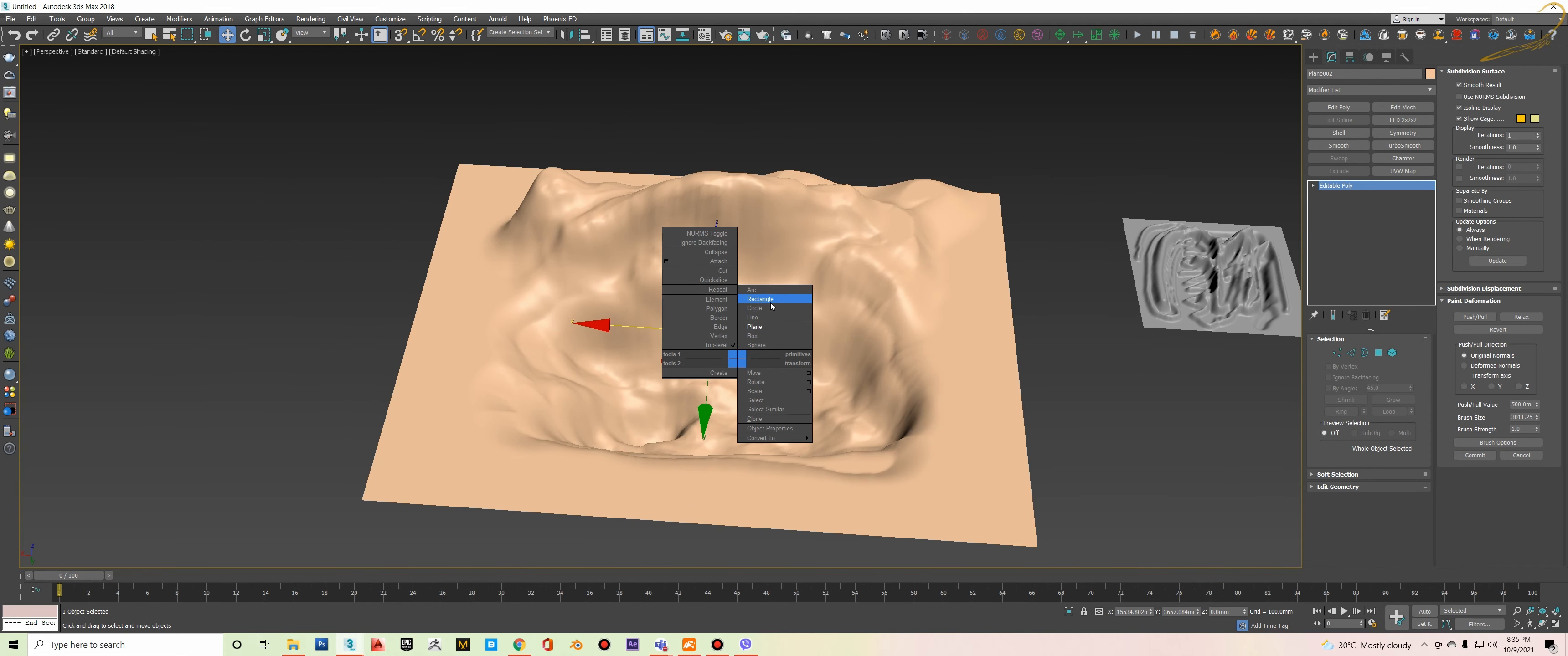
pyautogui.click(917, 337)
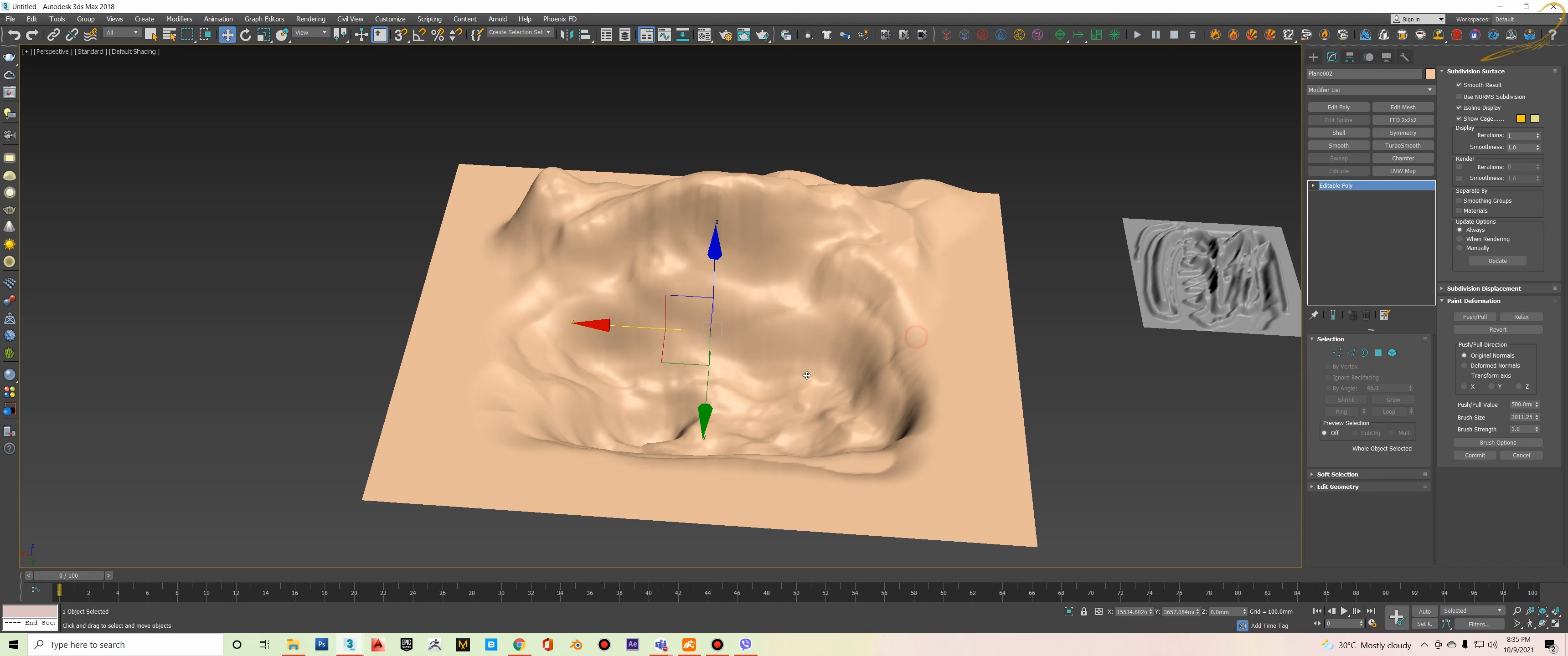
pyautogui.rightClick(765, 357)
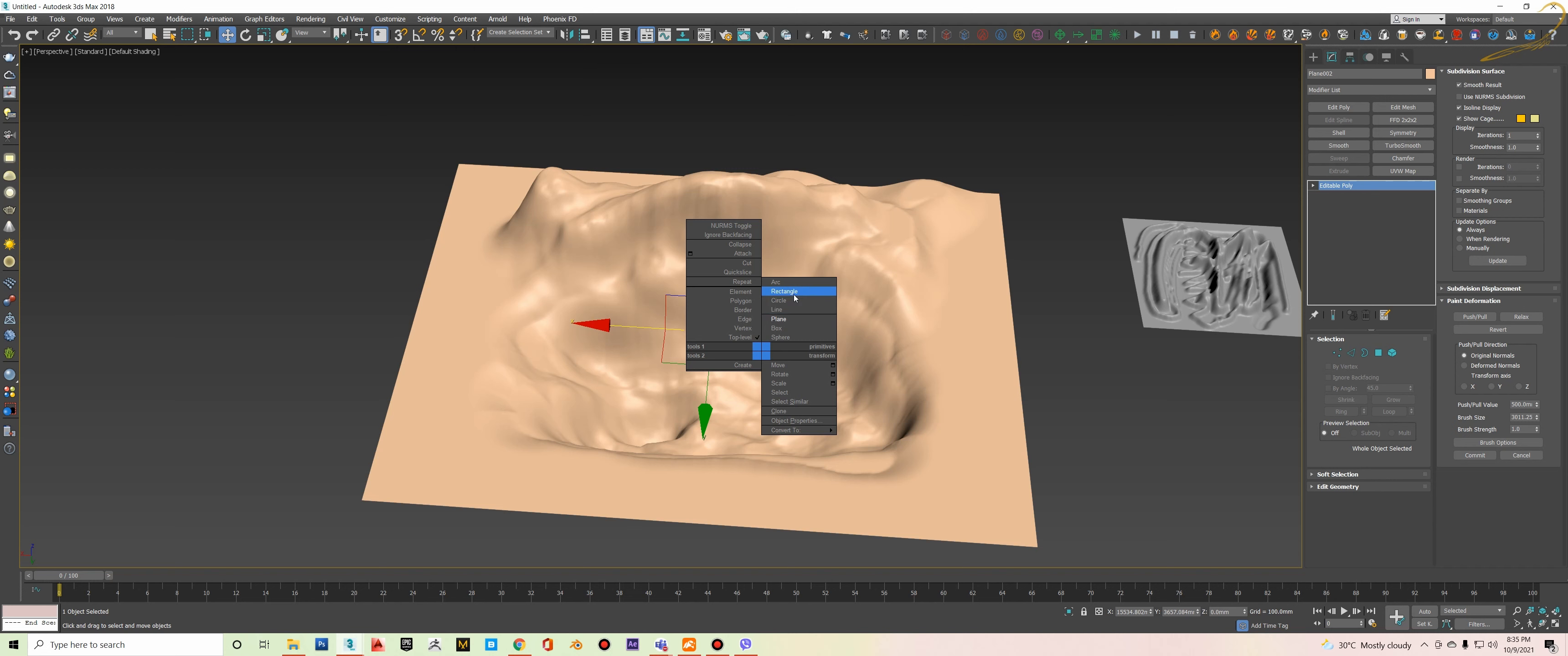
pyautogui.click(782, 320)
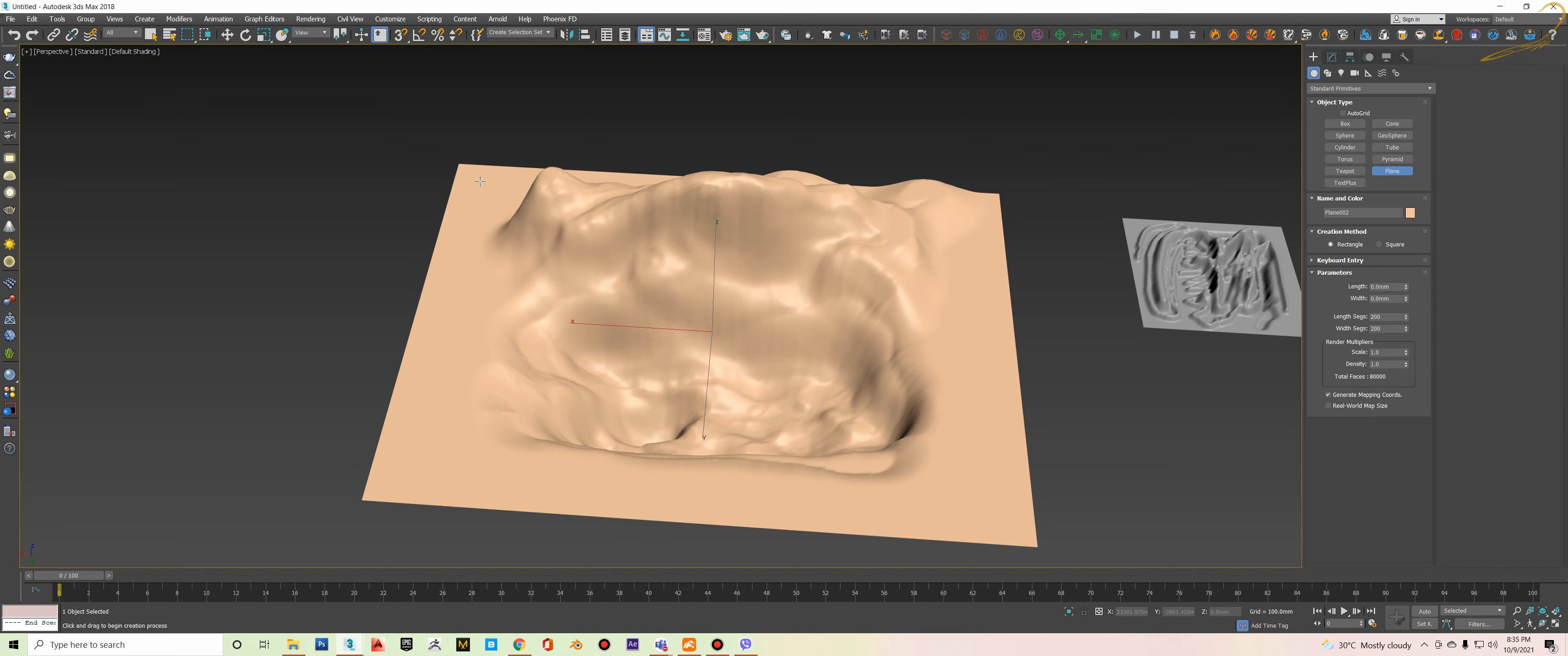
pyautogui.moveTo(480, 182); pyautogui.dragTo(997, 519)
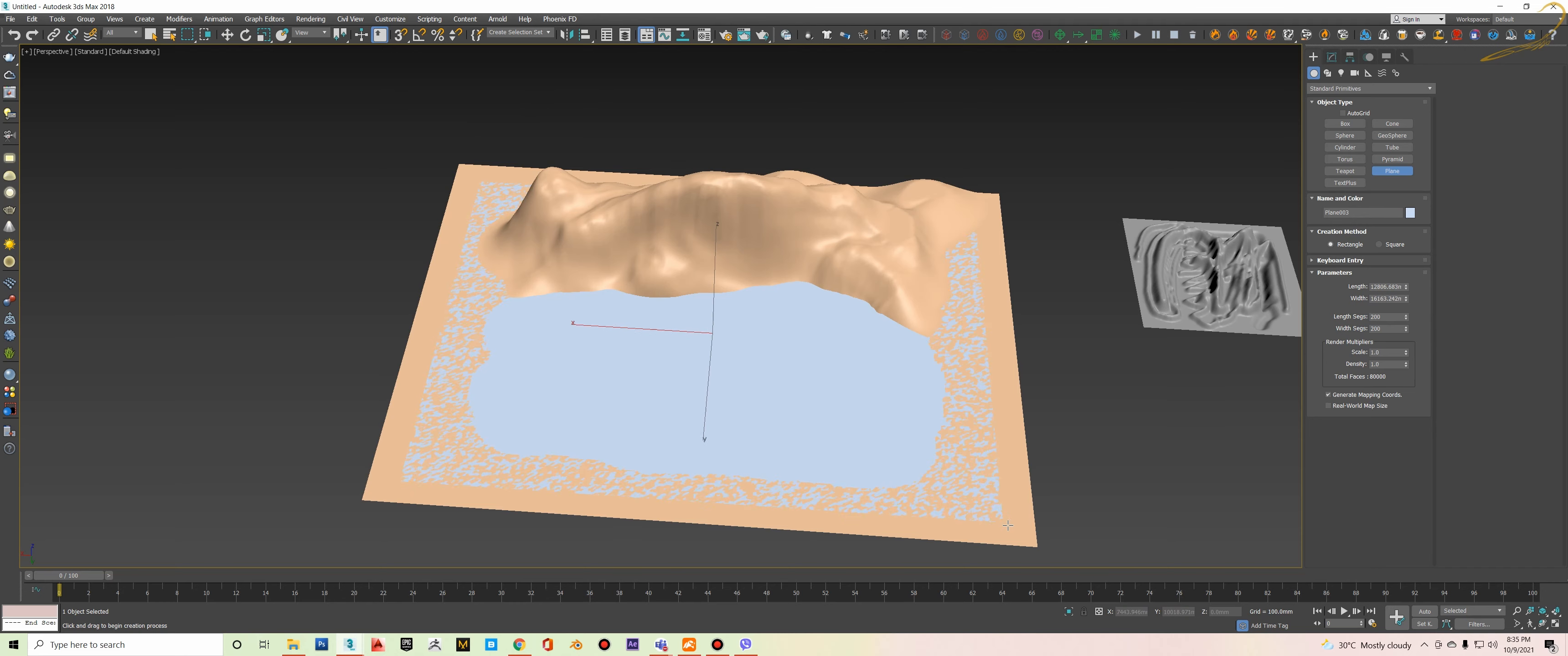
pyautogui.press('w')
# - Show edged faces and lower the water plane to about 87 mm below zero so it clears the terrain's flat border
pyautogui.keyDown('alt'); pyautogui.moveTo(715, 394); pyautogui.dragTo(701, 345, button='middle'); pyautogui.keyUp('alt')
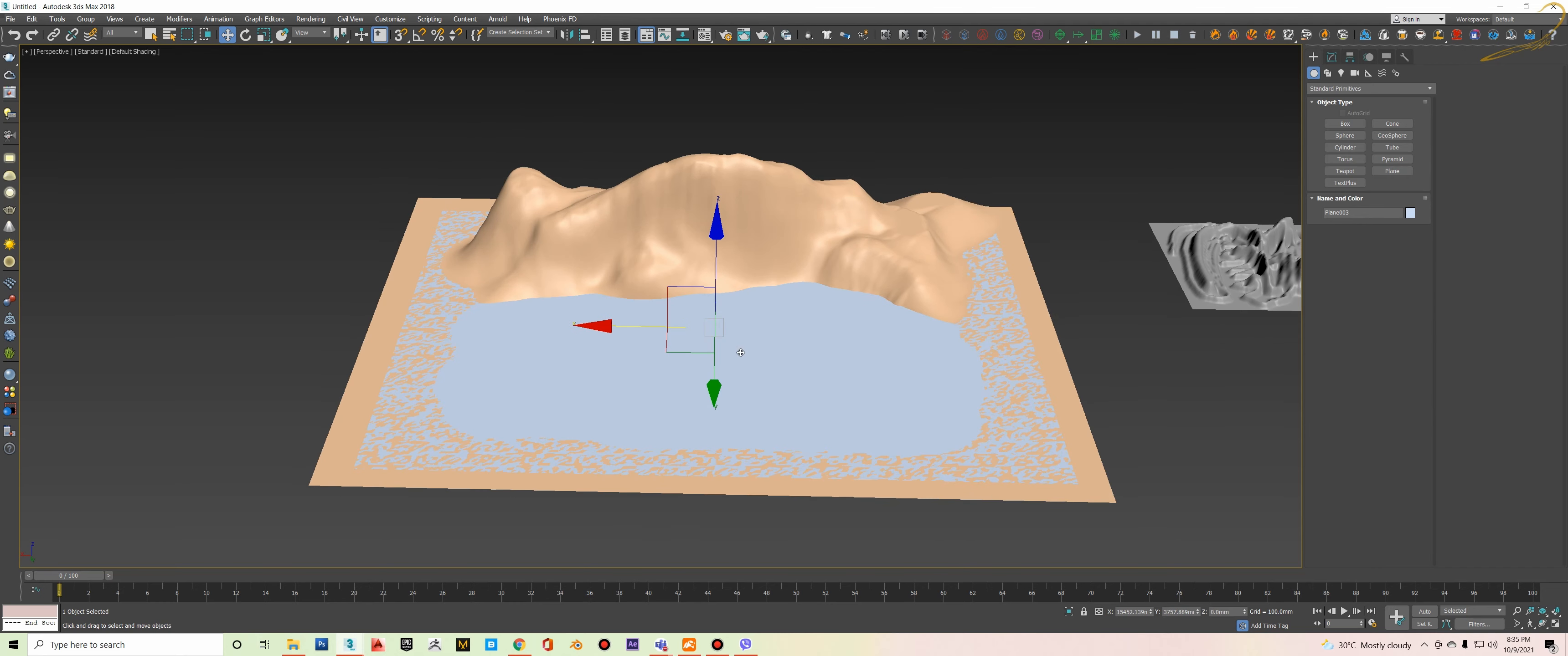
pyautogui.press('F4')
pyautogui.moveTo(717, 273)
pyautogui.mouseDown()
pyautogui.moveTo(725, 193)
pyautogui.moveTo(739, 271)
pyautogui.mouseUp()
pyautogui.scroll(4, 801, 393)
pyautogui.scroll(-5, 775, 344)
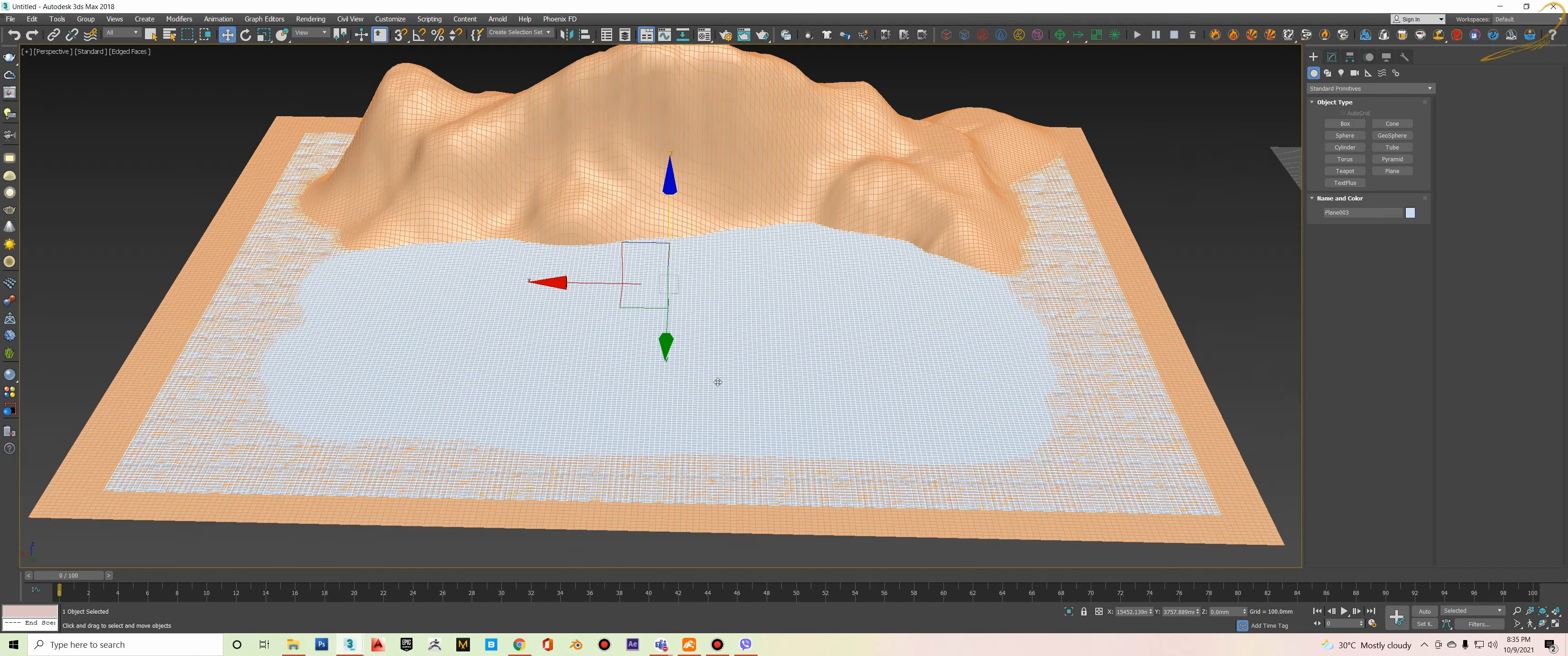
pyautogui.keyDown('alt'); pyautogui.moveTo(717, 379); pyautogui.dragTo(715, 315, button='middle'); pyautogui.keyUp('alt')
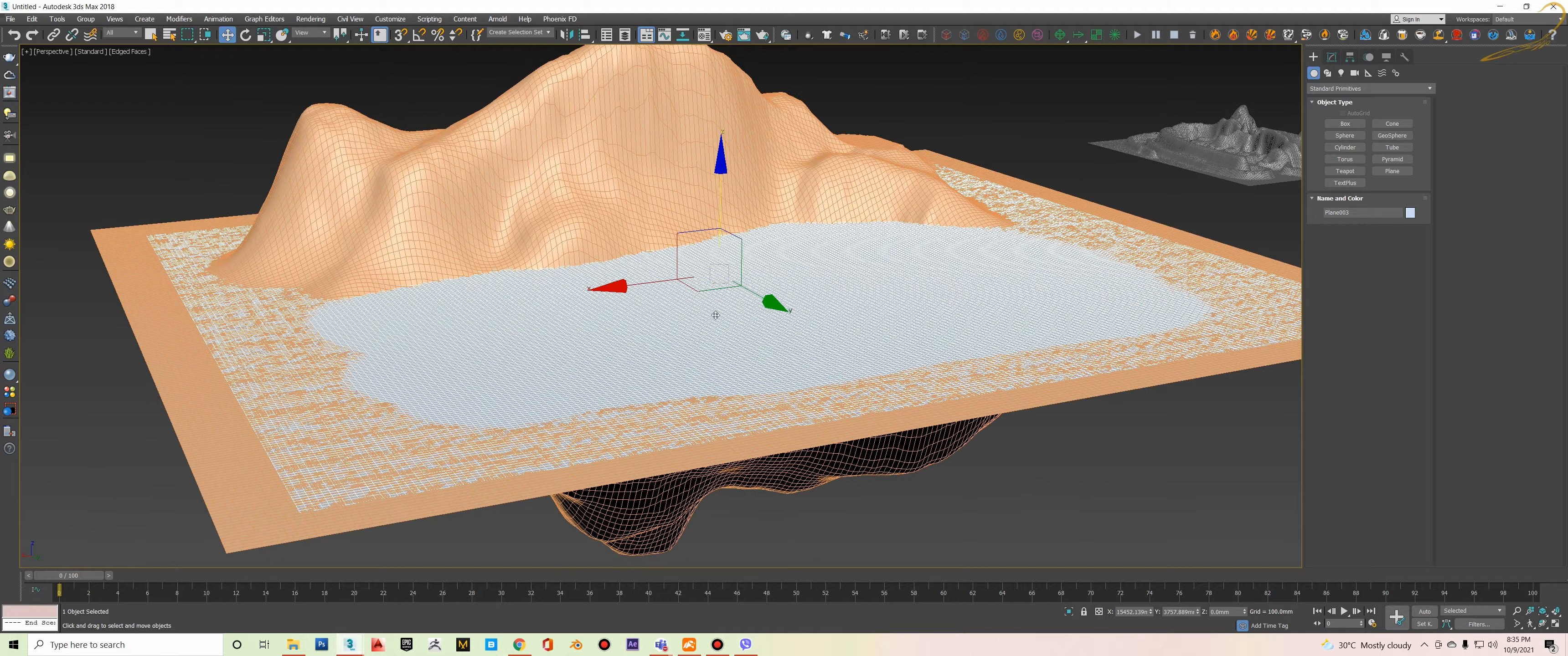
pyautogui.moveTo(718, 204)
pyautogui.mouseDown()
pyautogui.moveTo(731, 269)
pyautogui.moveTo(738, 206)
pyautogui.mouseUp()
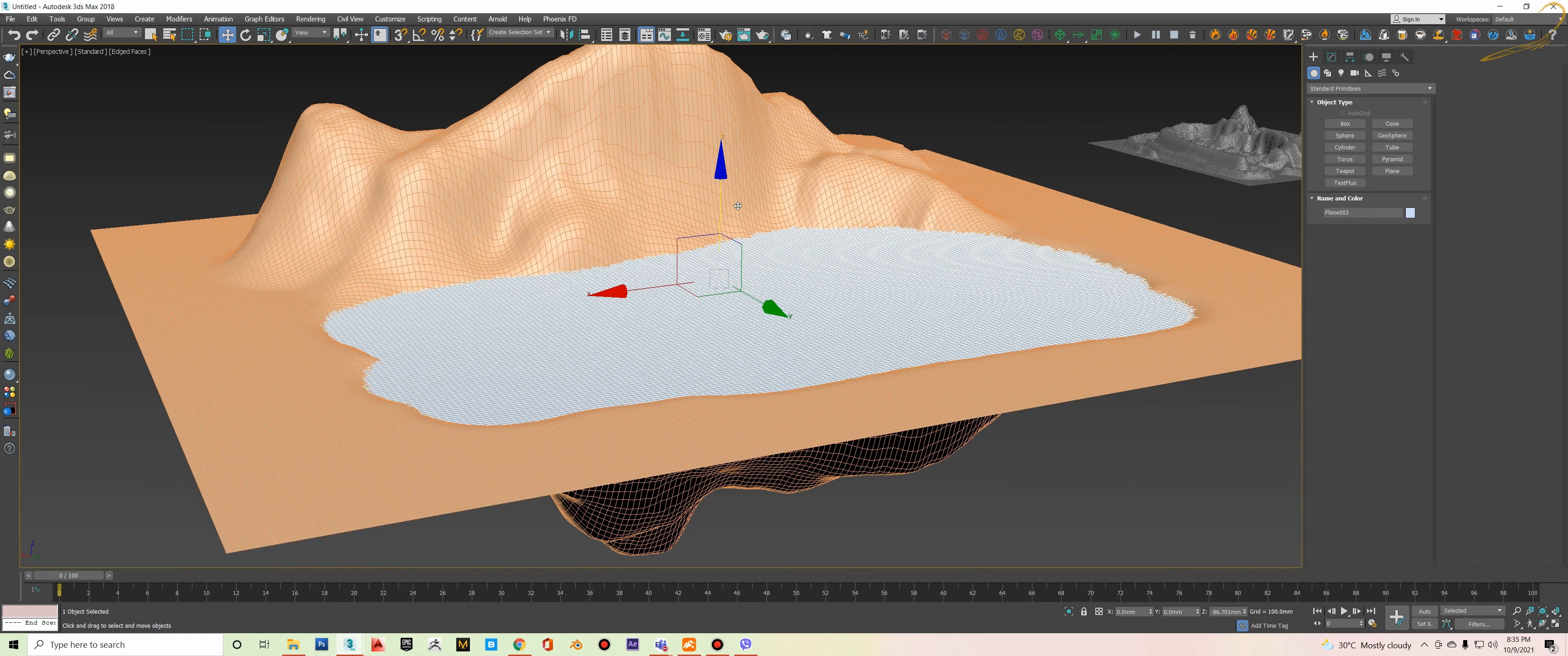
# - Lower the water plane further to a Z position of about -149 mm, checking its shoreline close up
pyautogui.scroll(3, 549, 372)
pyautogui.scroll(5, 339, 333)
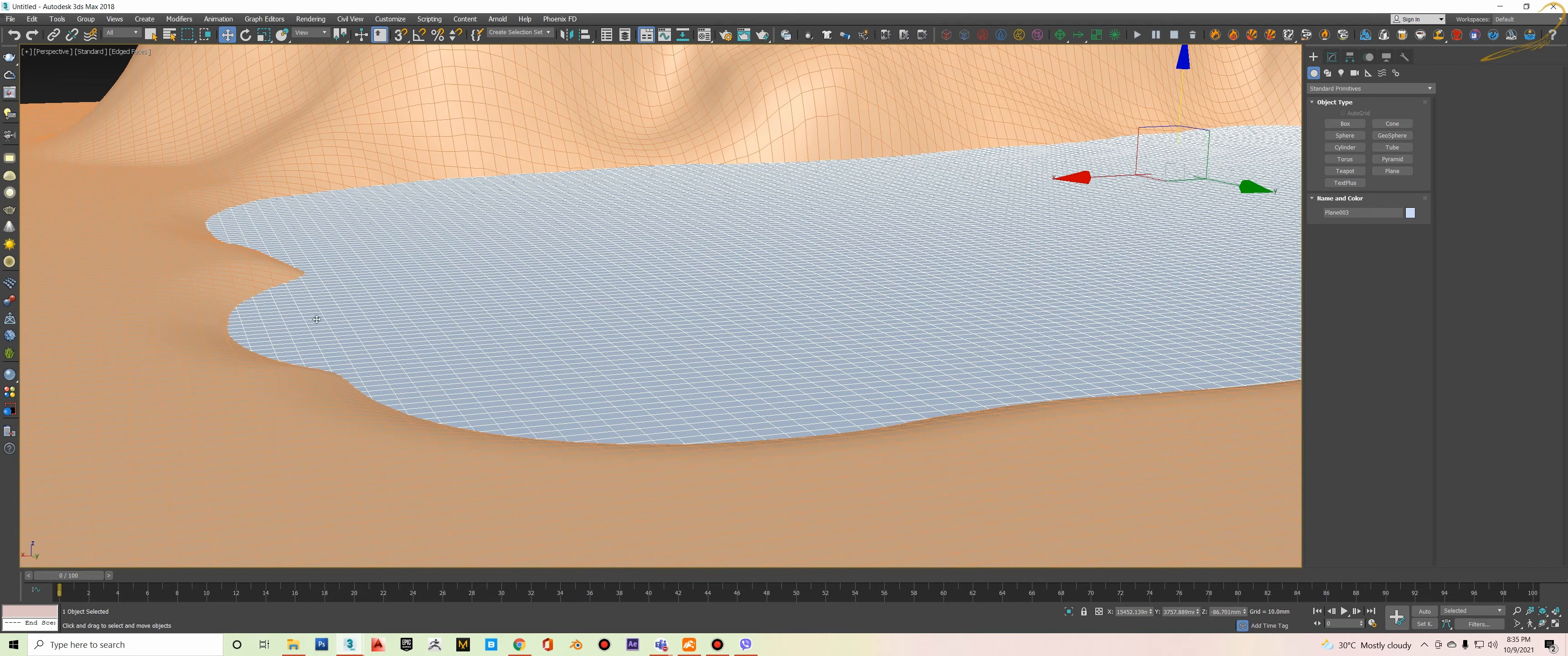
pyautogui.moveTo(356, 284); pyautogui.dragTo(356, 286)
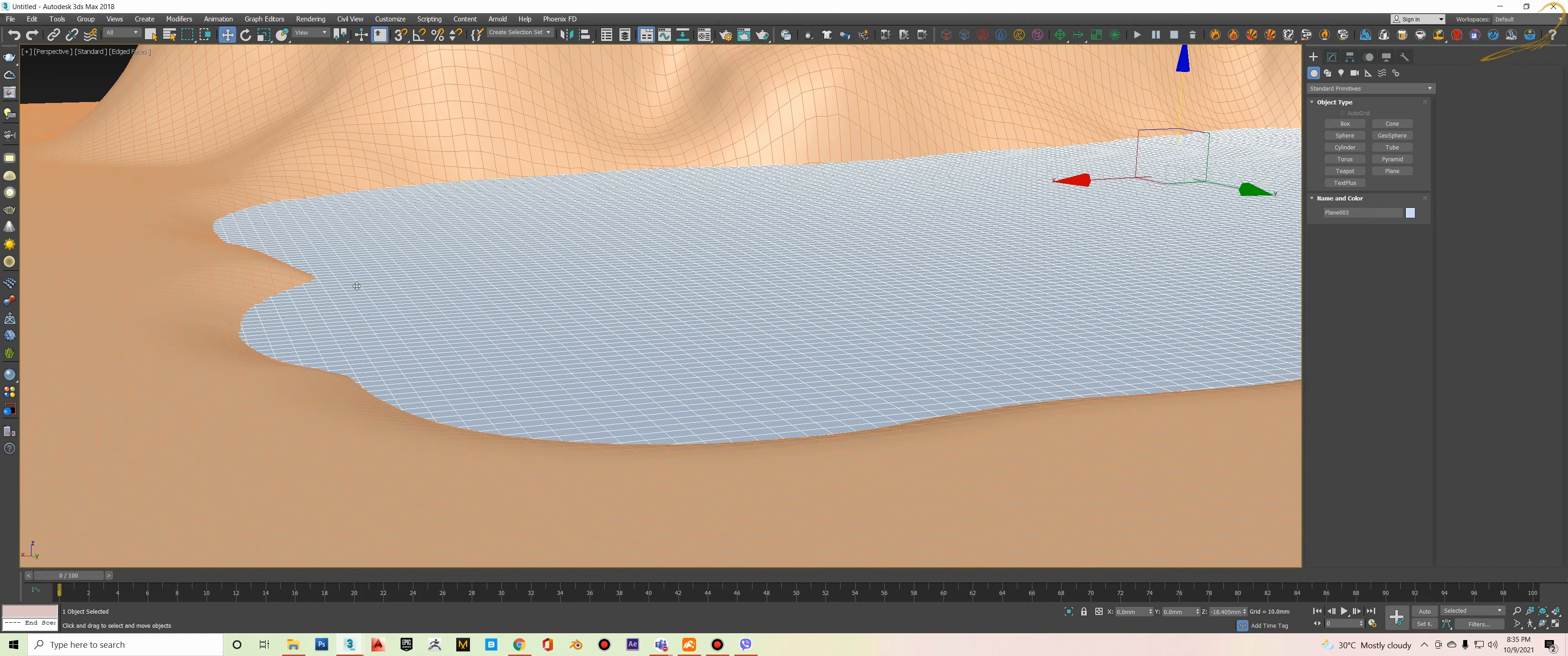
pyautogui.moveTo(370, 282); pyautogui.dragTo(437, 280, button='middle')
pyautogui.moveTo(437, 287); pyautogui.dragTo(401, 301)
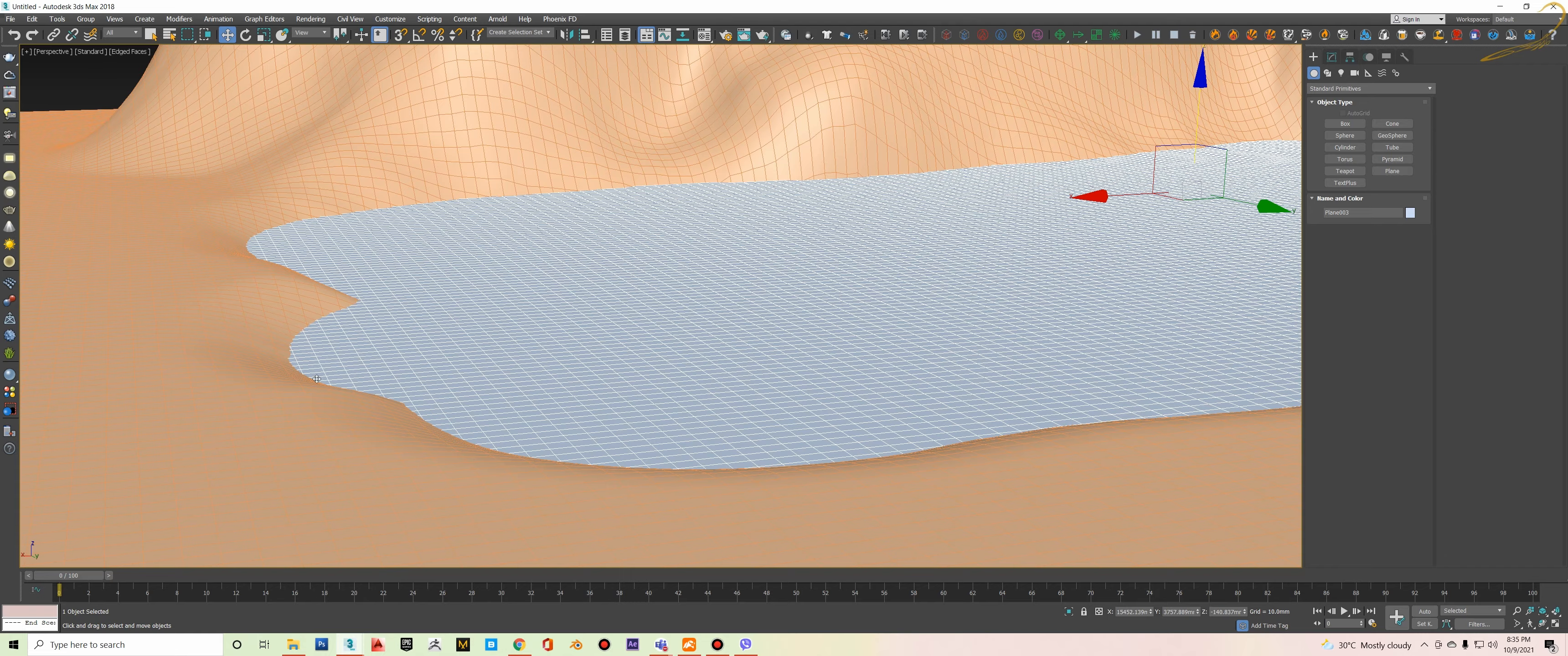
pyautogui.scroll(-4, 262, 283)
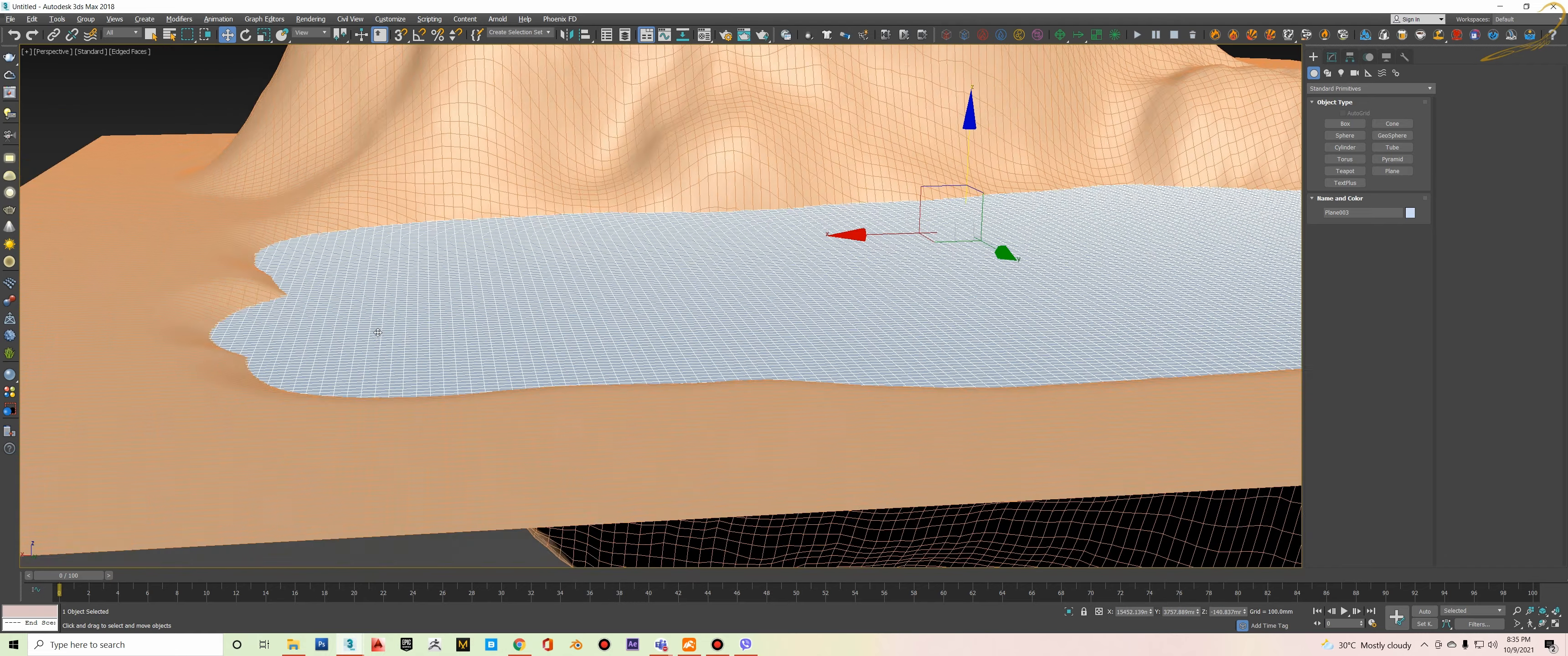
# - Hide the edged faces and inspect the water plane's shoreline against the mountains and basin edge
pyautogui.scroll(5, 650, 351)
pyautogui.keyDown('alt'); pyautogui.moveTo(650, 352); pyautogui.dragTo(732, 333, button='middle'); pyautogui.keyUp('alt')
pyautogui.press('F4')
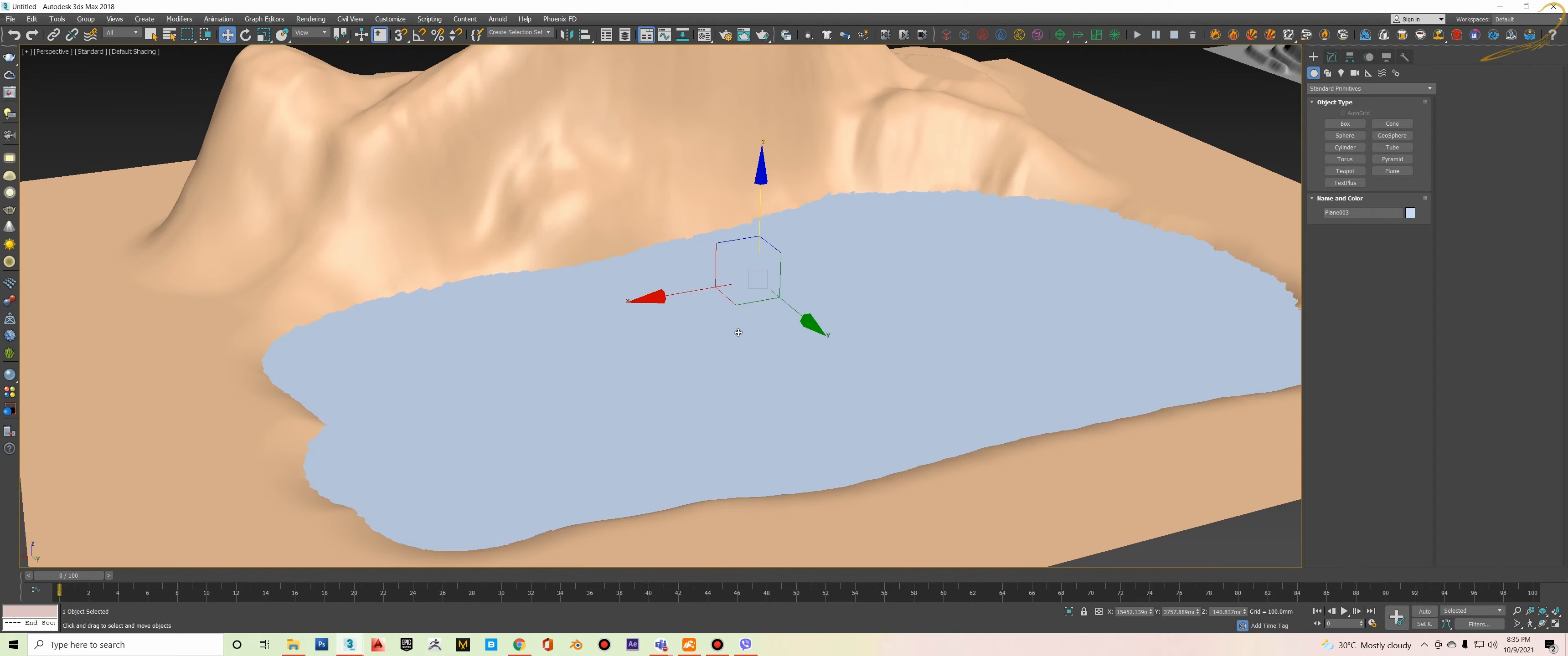
pyautogui.scroll(3, 742, 333)
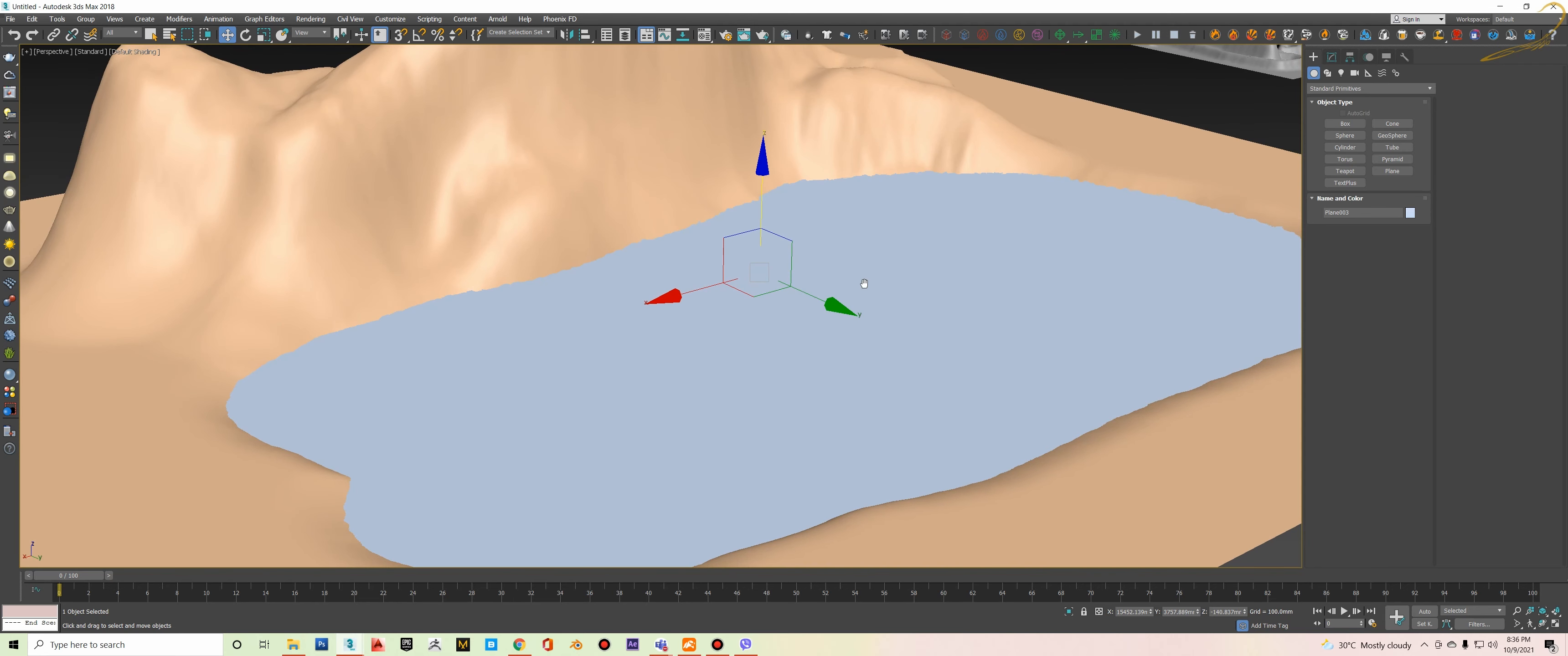
pyautogui.scroll(-5, 830, 291)
pyautogui.scroll(5, 829, 291)
pyautogui.moveTo(808, 264); pyautogui.dragTo(745, 246, button='middle')
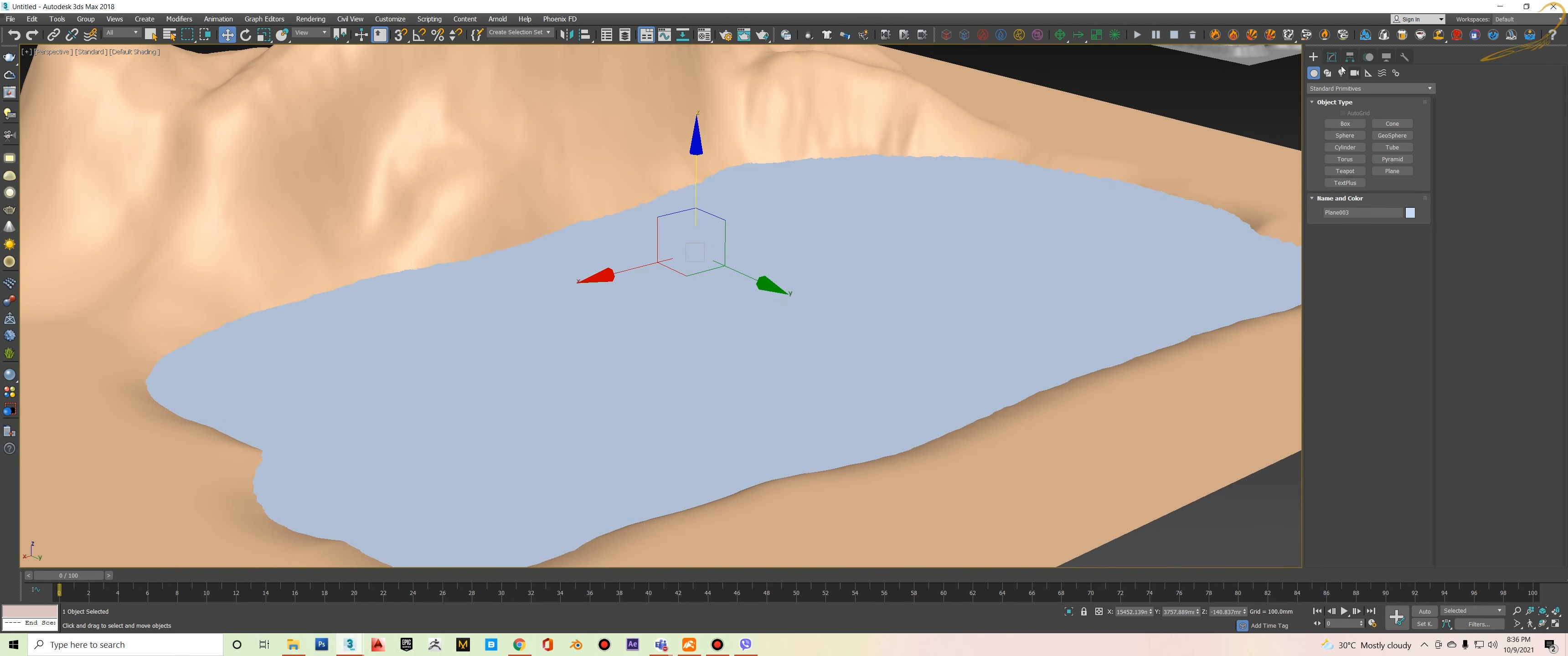
# - Set the water plane's length segments to 300 with edged faces shown
pyautogui.click(1332, 56)
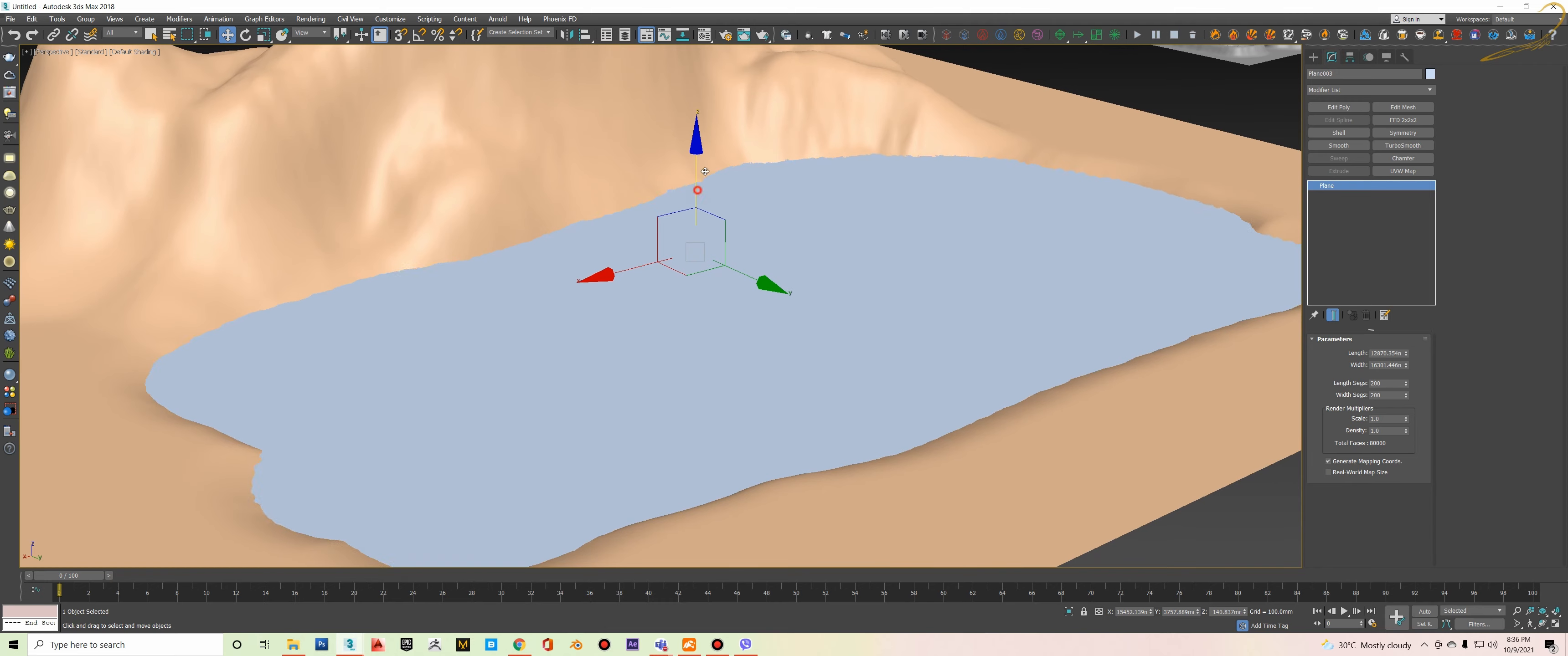
pyautogui.moveTo(705, 171); pyautogui.dragTo(710, 181)
pyautogui.press('F4')
pyautogui.scroll(3, 777, 390)
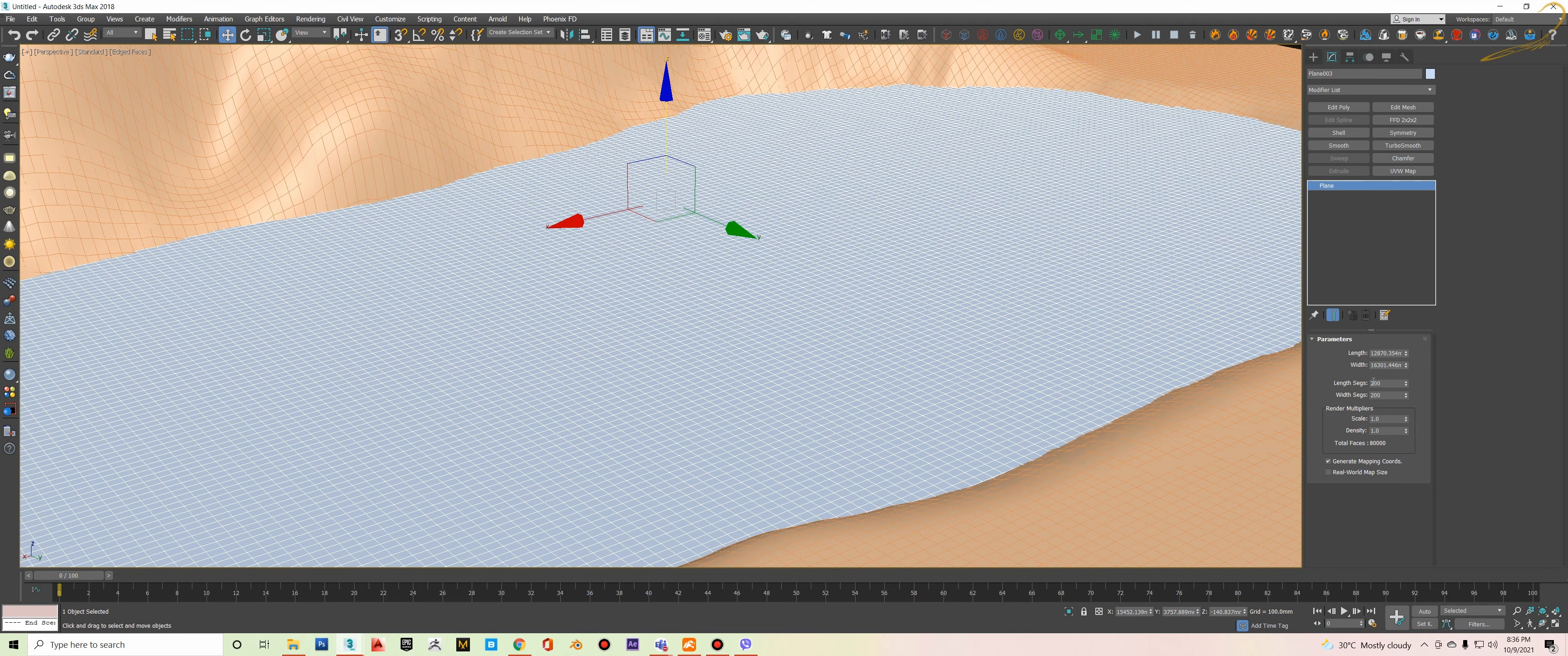
pyautogui.press('Tab')
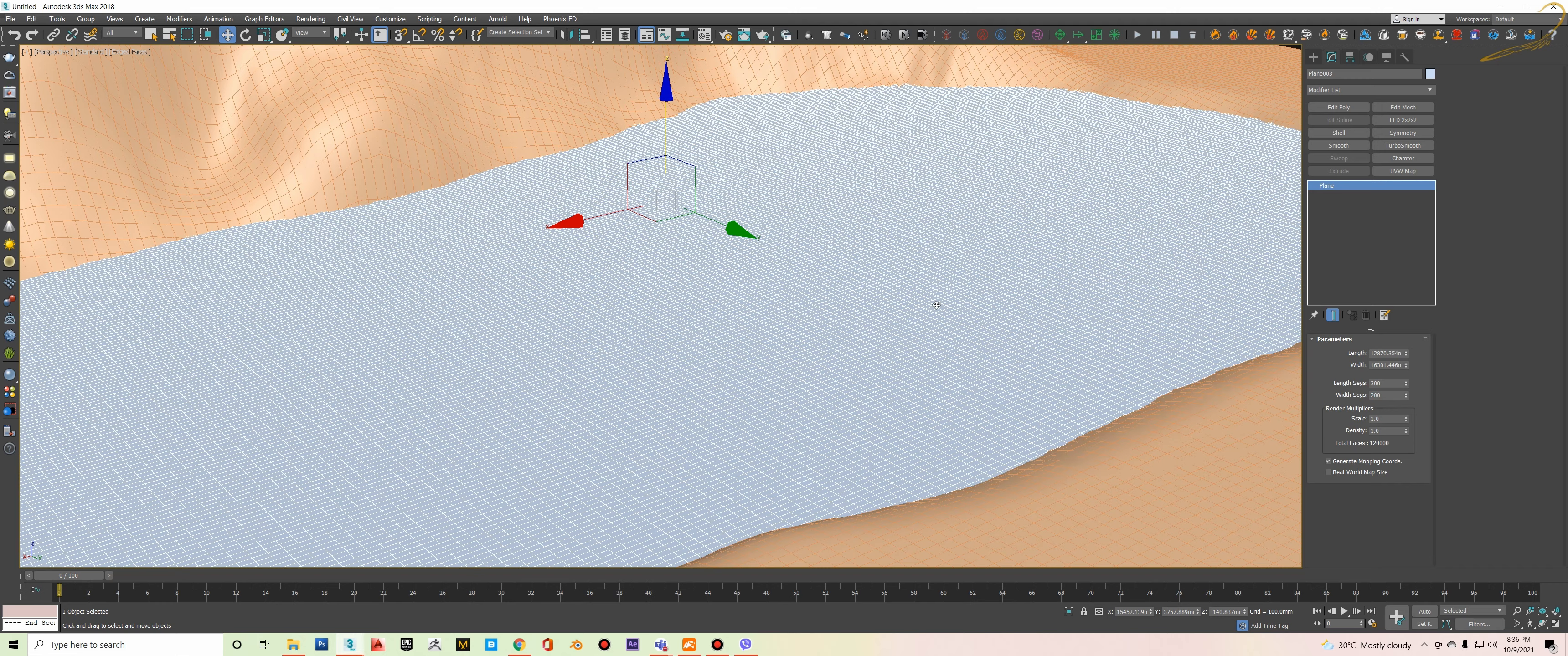
pyautogui.scroll(-3, 933, 290)
pyautogui.scroll(3, 770, 278)
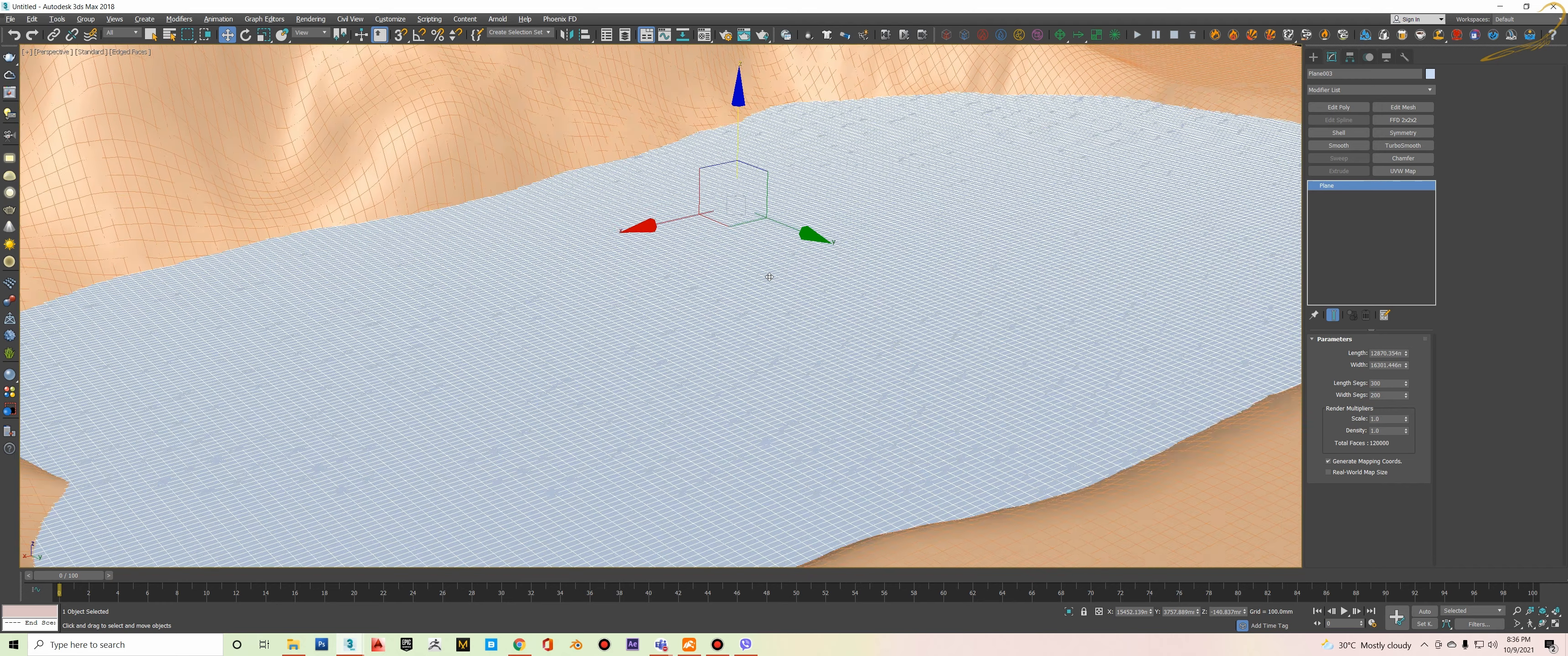
# - Add a Noise modifier to the water plane and raise its Z strength to about 85 mm
pyautogui.click(1359, 90)
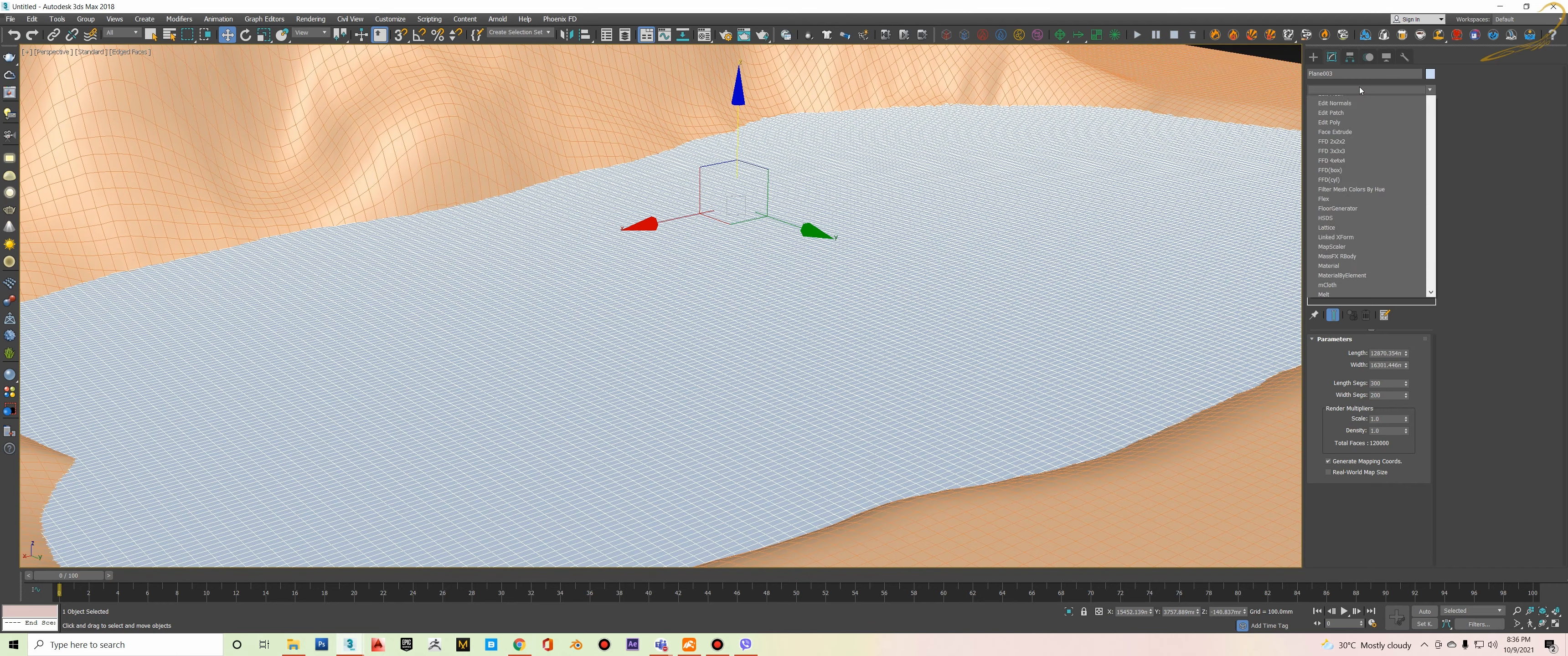
pyautogui.press('n')
pyautogui.press('Return')
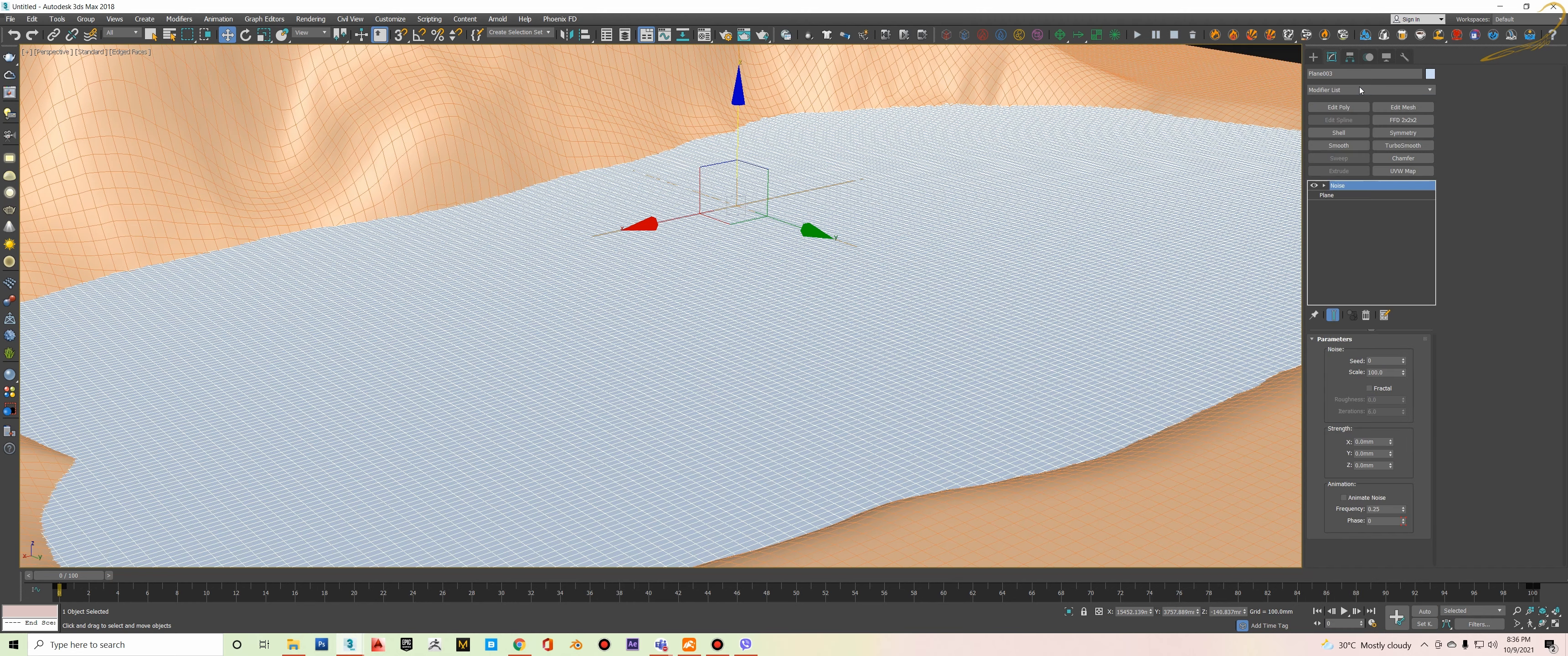
pyautogui.keyDown('alt'); pyautogui.moveTo(824, 237); pyautogui.dragTo(789, 291, button='middle'); pyautogui.keyUp('alt')
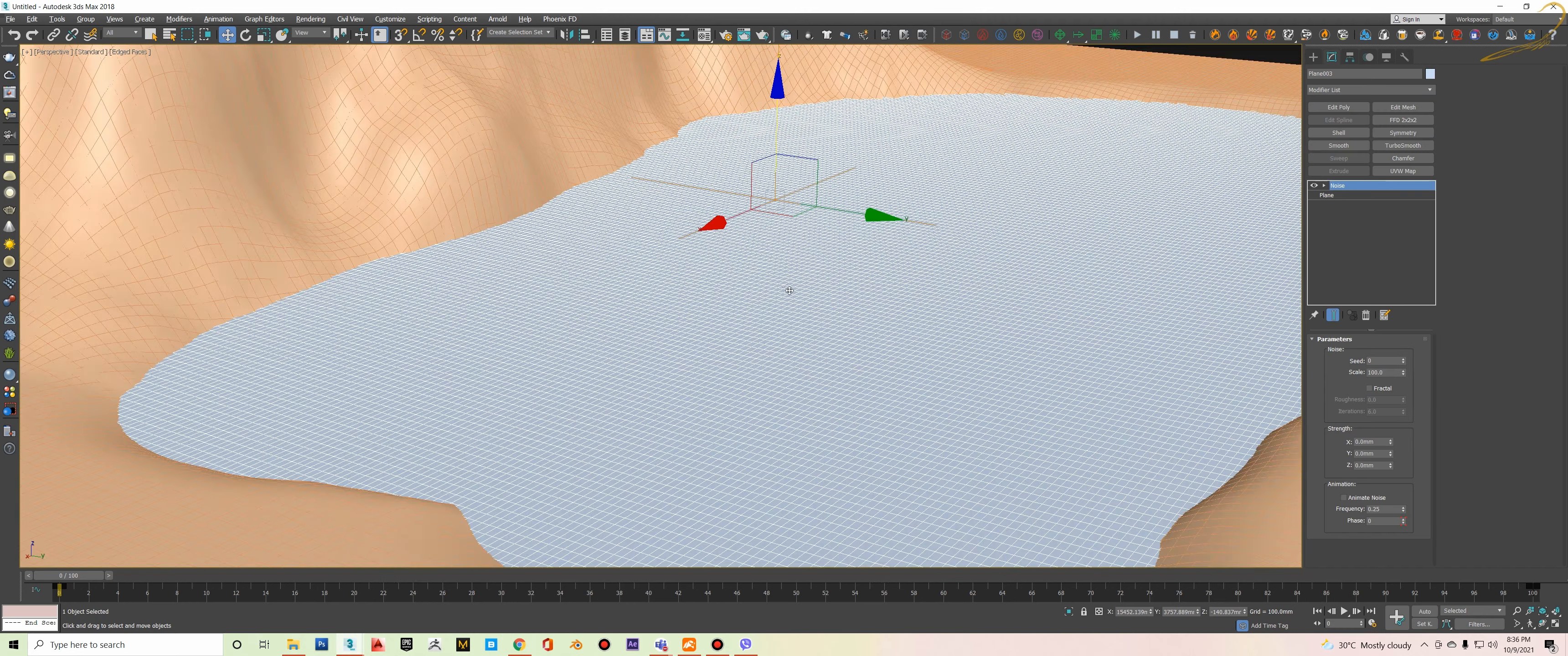
pyautogui.keyDown('alt'); pyautogui.moveTo(885, 282); pyautogui.dragTo(868, 276, button='middle'); pyautogui.keyUp('alt')
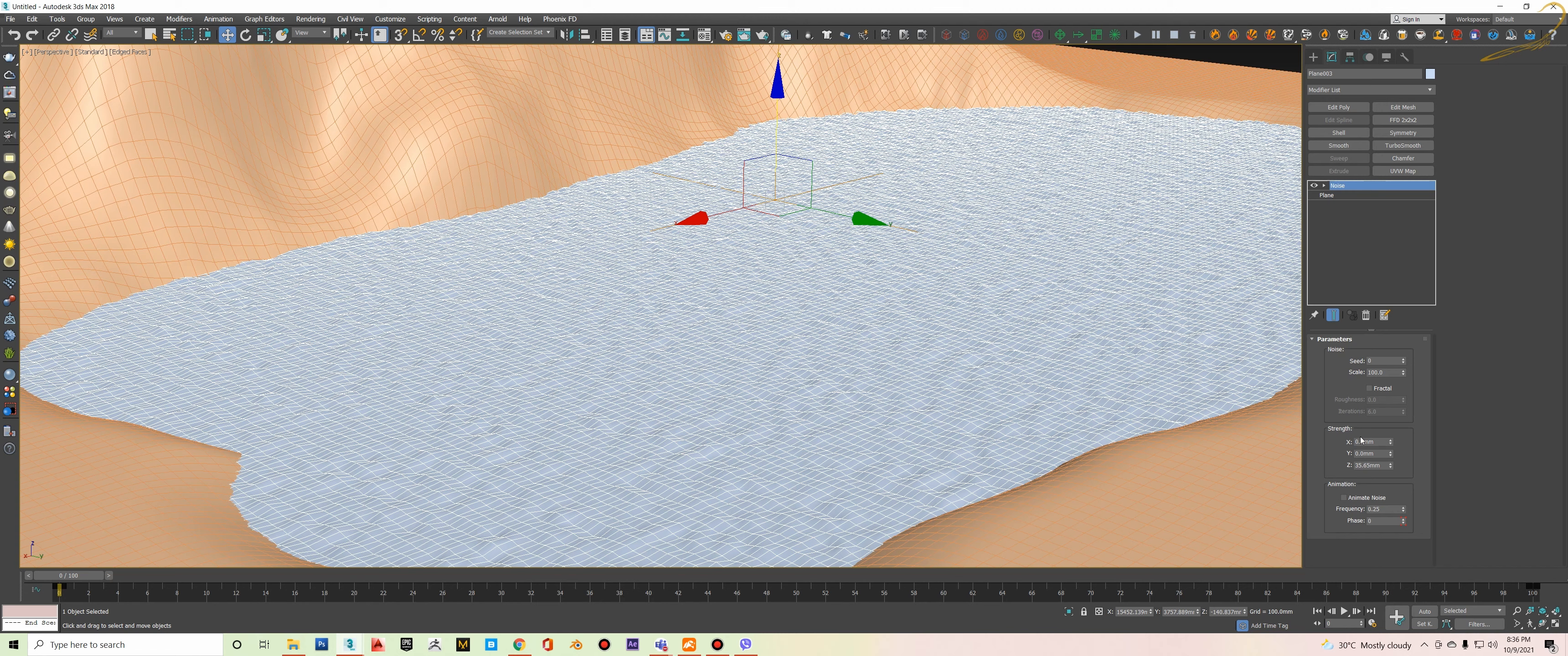
pyautogui.moveTo(1390, 466); pyautogui.dragTo(1396, 399)
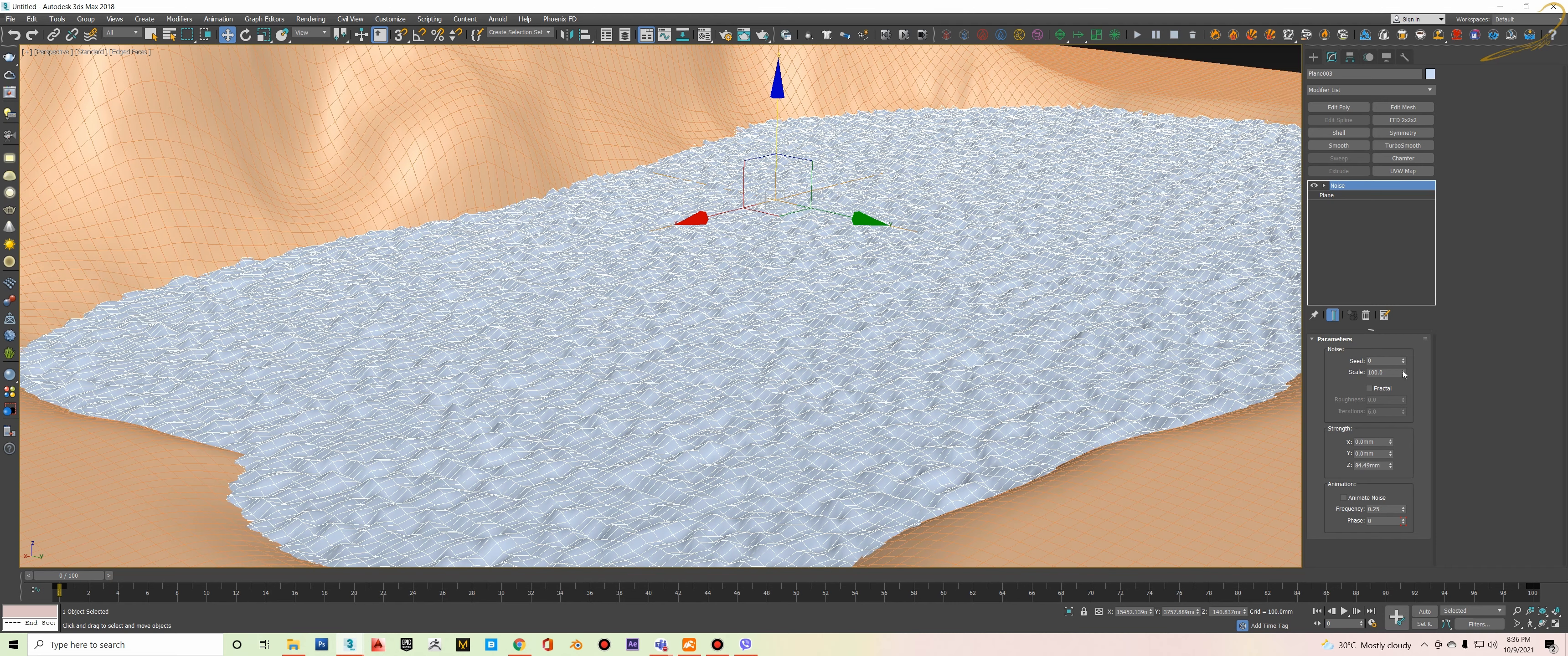
# - Increase the noise scale to about 258 for broader waves and view the water without edged faces
pyautogui.moveTo(1084, 373)
pyautogui.keyDown('alt'); pyautogui.mouseDown(button='middle')
pyautogui.moveTo(1080, 332)
pyautogui.moveTo(1076, 356)
pyautogui.mouseUp(button='middle'); pyautogui.keyUp('alt')
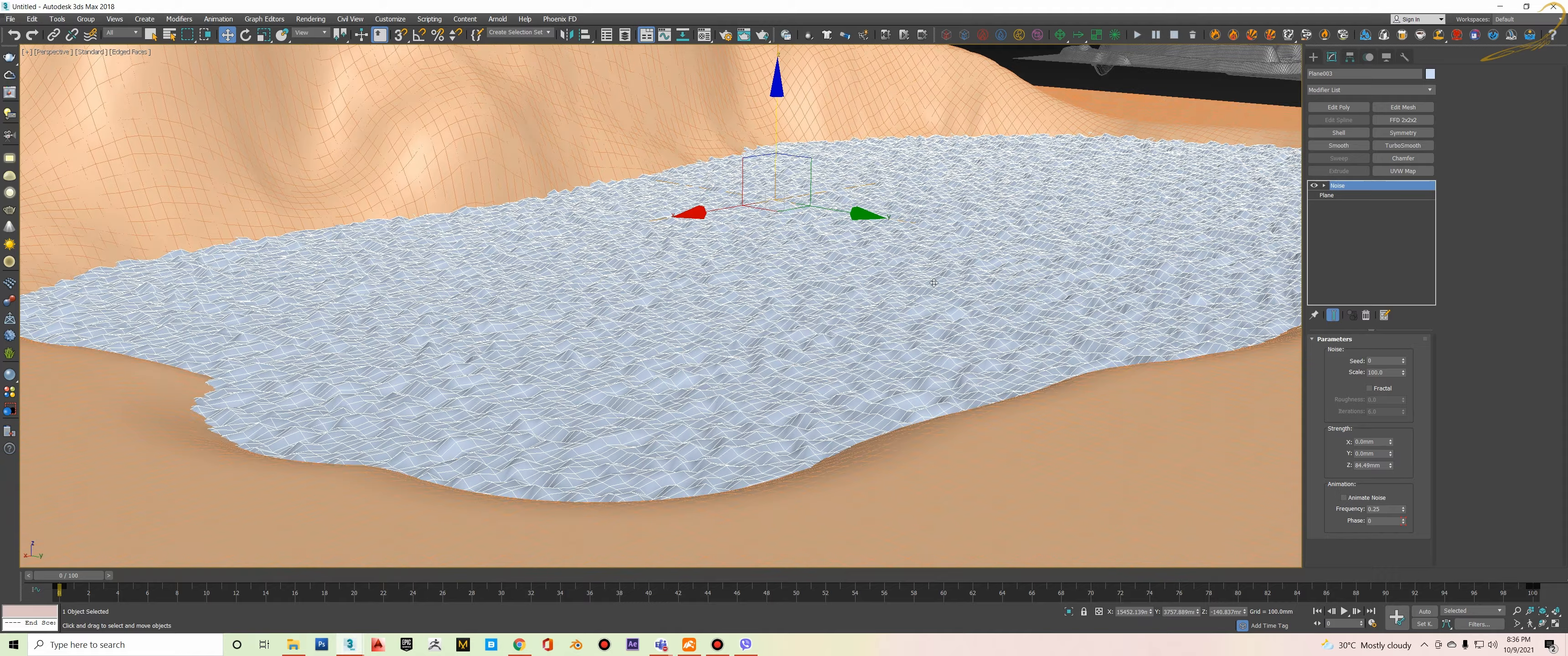
pyautogui.moveTo(971, 297); pyautogui.dragTo(975, 340, button='middle')
pyautogui.moveTo(1403, 373); pyautogui.dragTo(1412, 298)
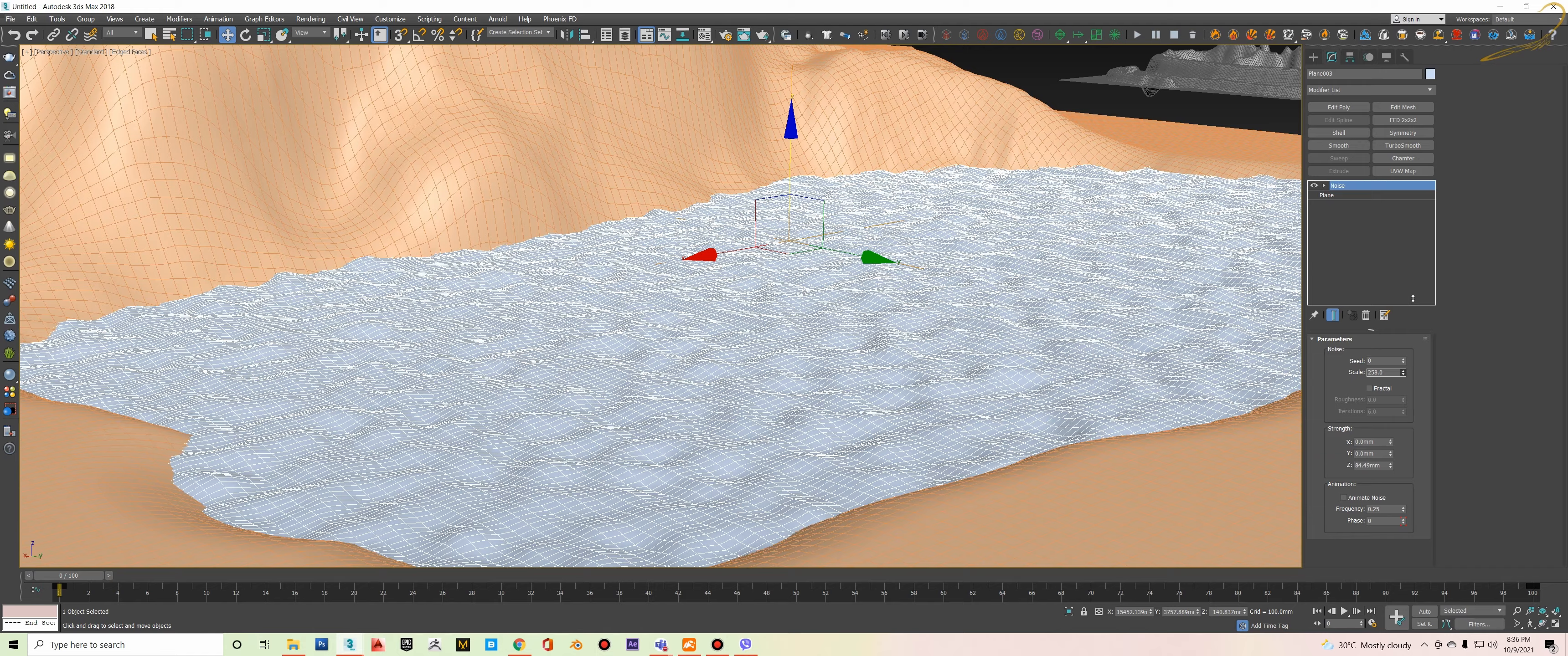
pyautogui.scroll(-6, 1059, 311)
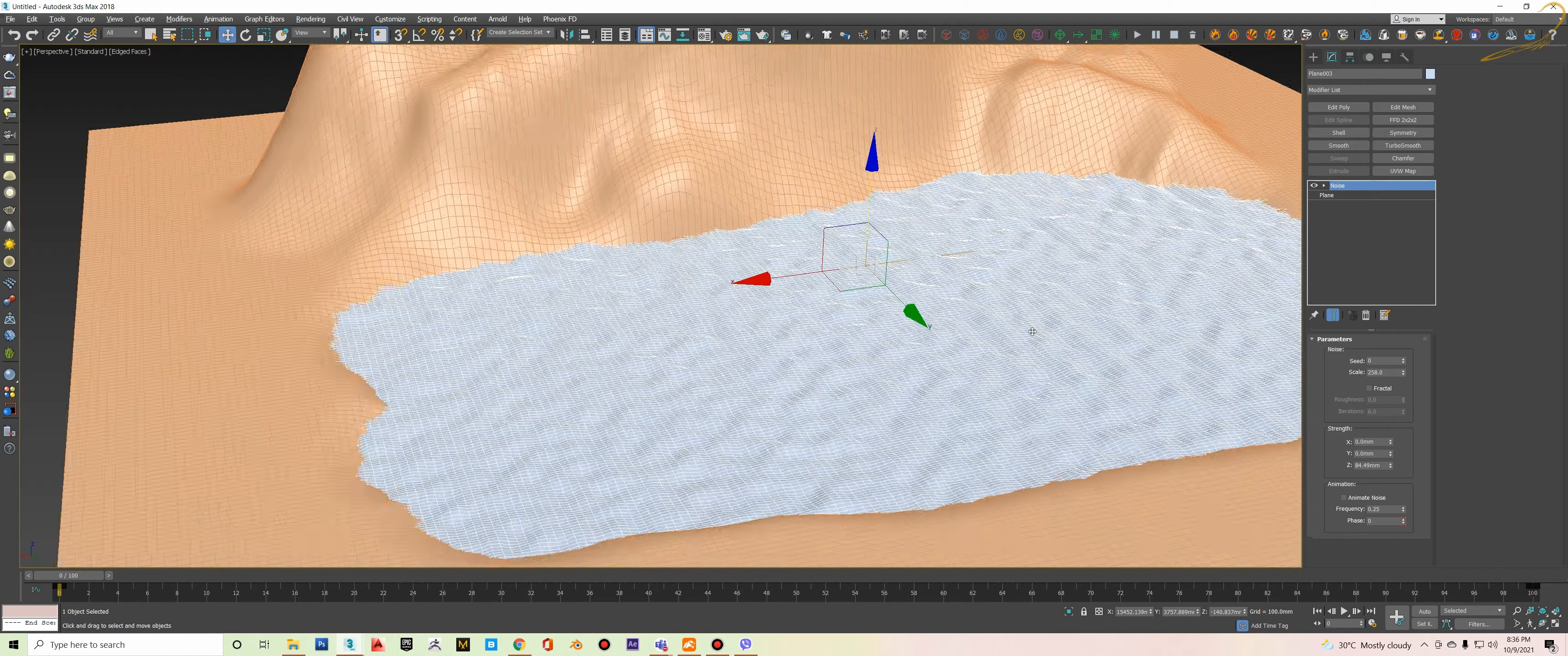
pyautogui.keyDown('alt'); pyautogui.moveTo(1008, 346); pyautogui.dragTo(1024, 335, button='middle'); pyautogui.keyUp('alt')
pyautogui.press('F4')
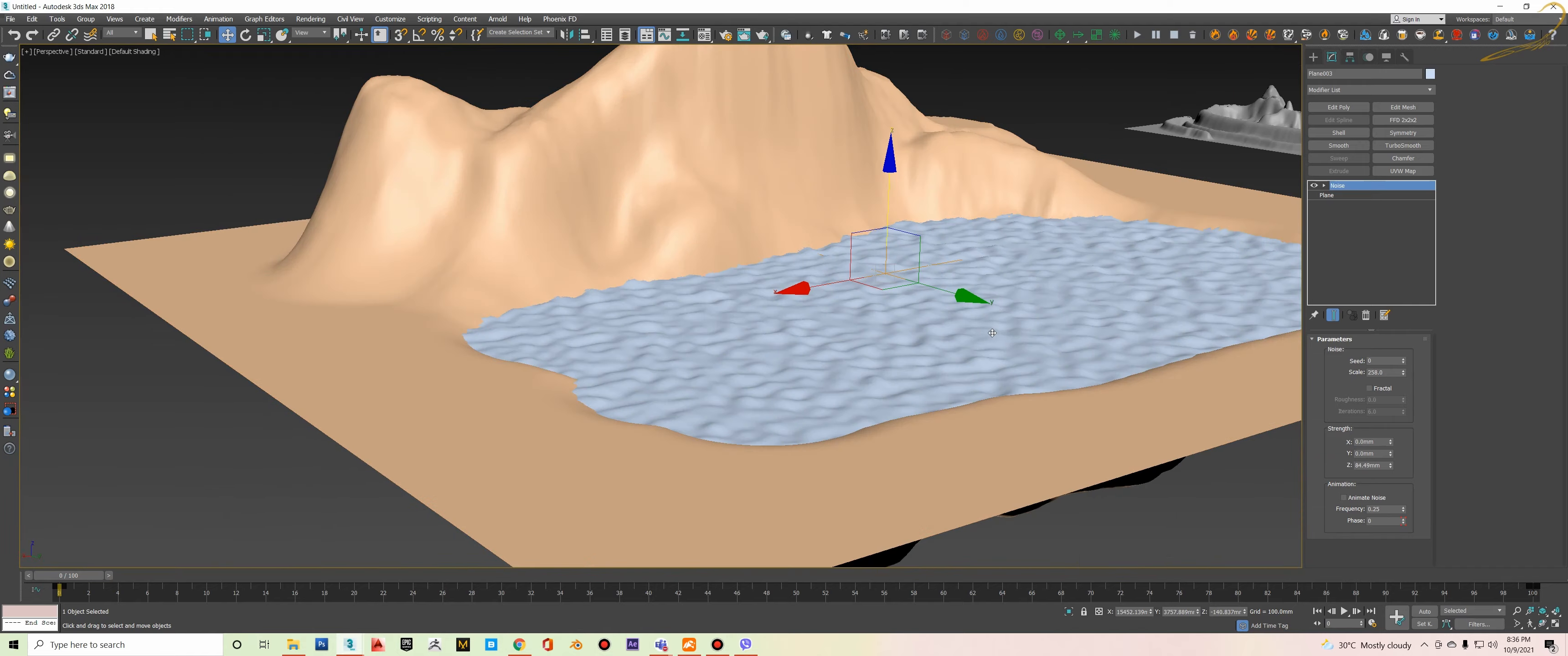
pyautogui.scroll(3, 980, 329)
pyautogui.moveTo(948, 302); pyautogui.dragTo(900, 322, button='middle')
# - Reselect the water plane and play the timeline to check the waves for motion, stopping playback near the end
pyautogui.click(1120, 124)
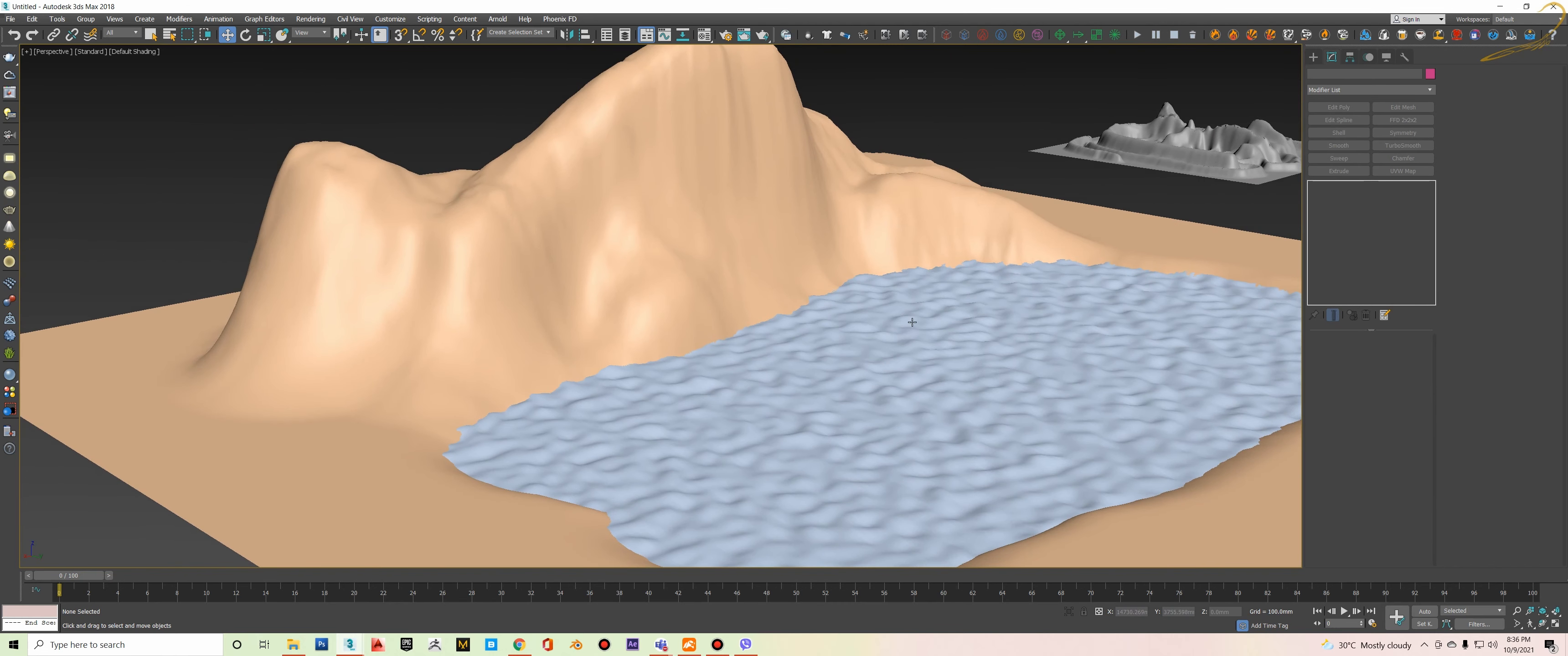
pyautogui.click(903, 327)
pyautogui.keyDown('alt'); pyautogui.moveTo(770, 220); pyautogui.dragTo(850, 284, button='middle'); pyautogui.keyUp('alt')
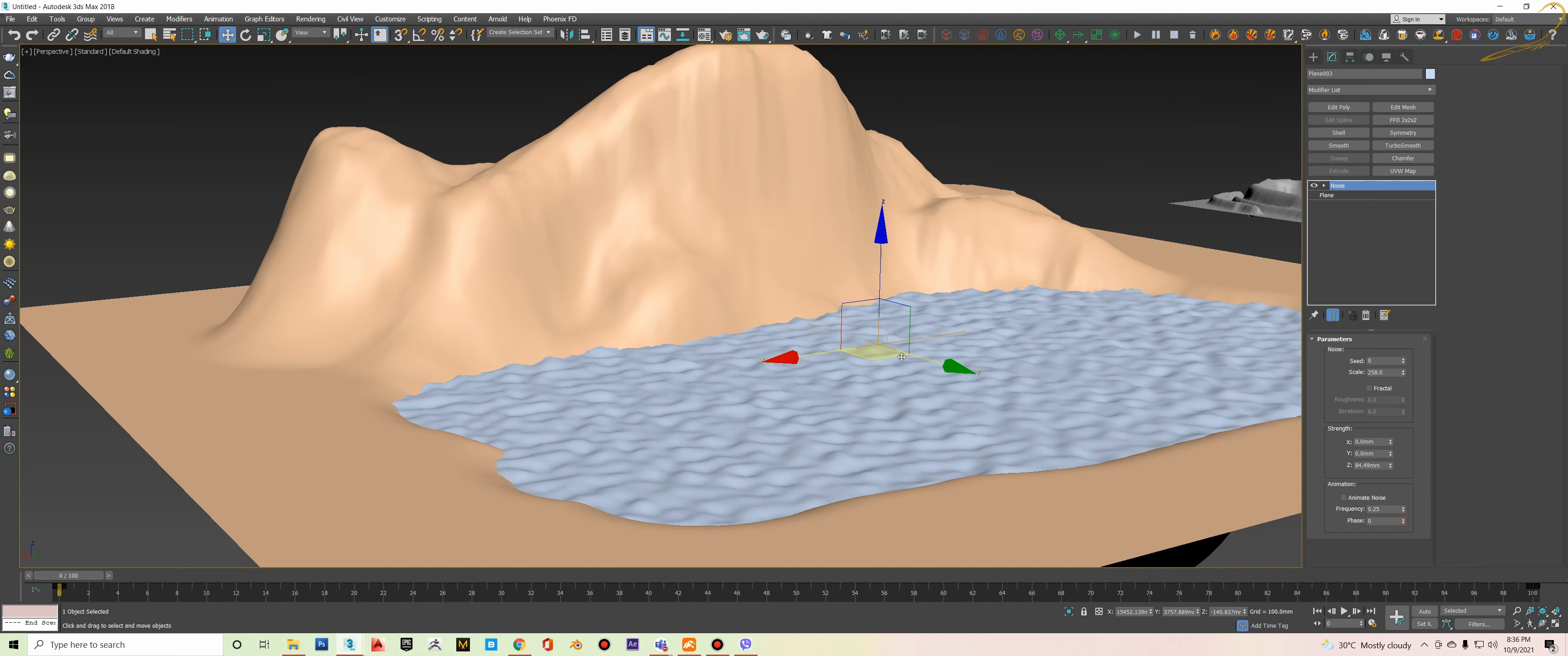
pyautogui.moveTo(901, 357); pyautogui.dragTo(861, 351, button='middle')
pyautogui.scroll(2, 884, 349)
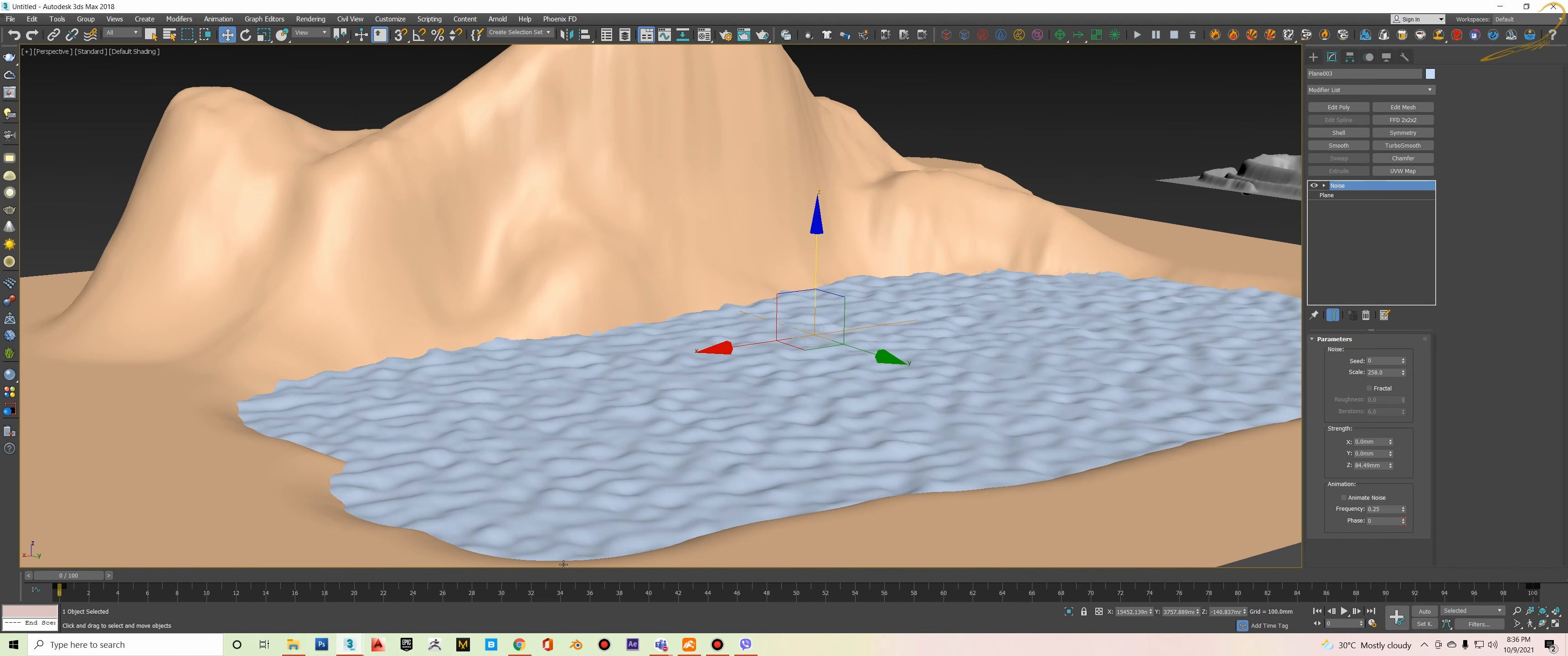
pyautogui.press('/')
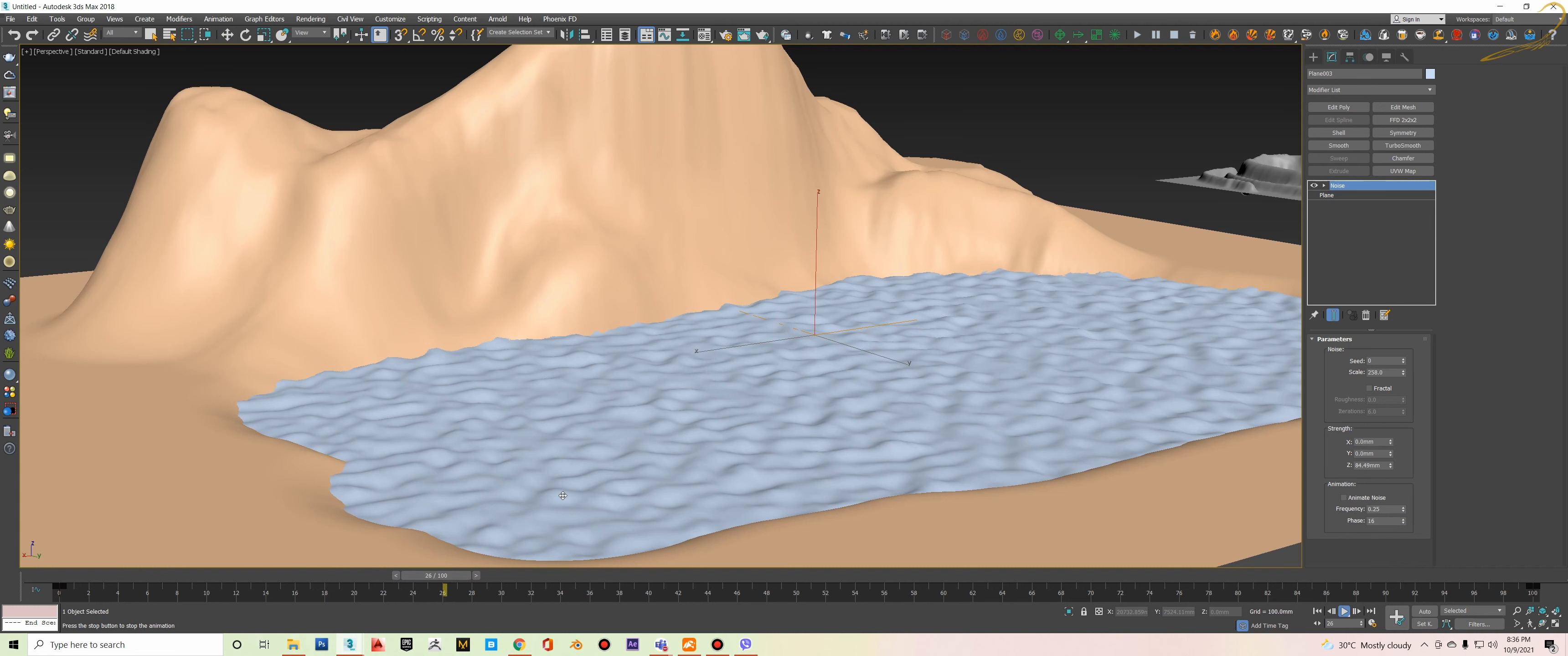
pyautogui.scroll(3, 758, 415)
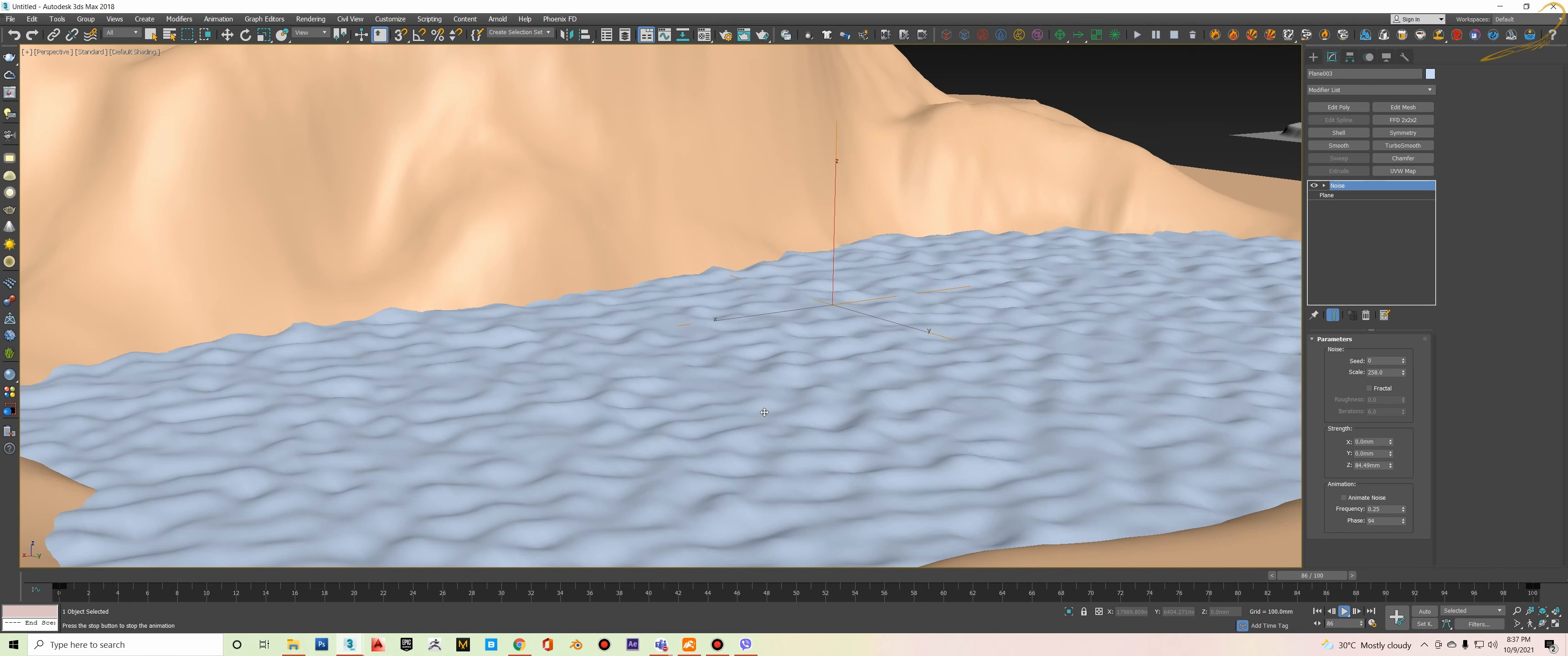
pyautogui.press('/')
pyautogui.press('w')
pyautogui.moveTo(863, 413); pyautogui.dragTo(860, 408, button='middle')
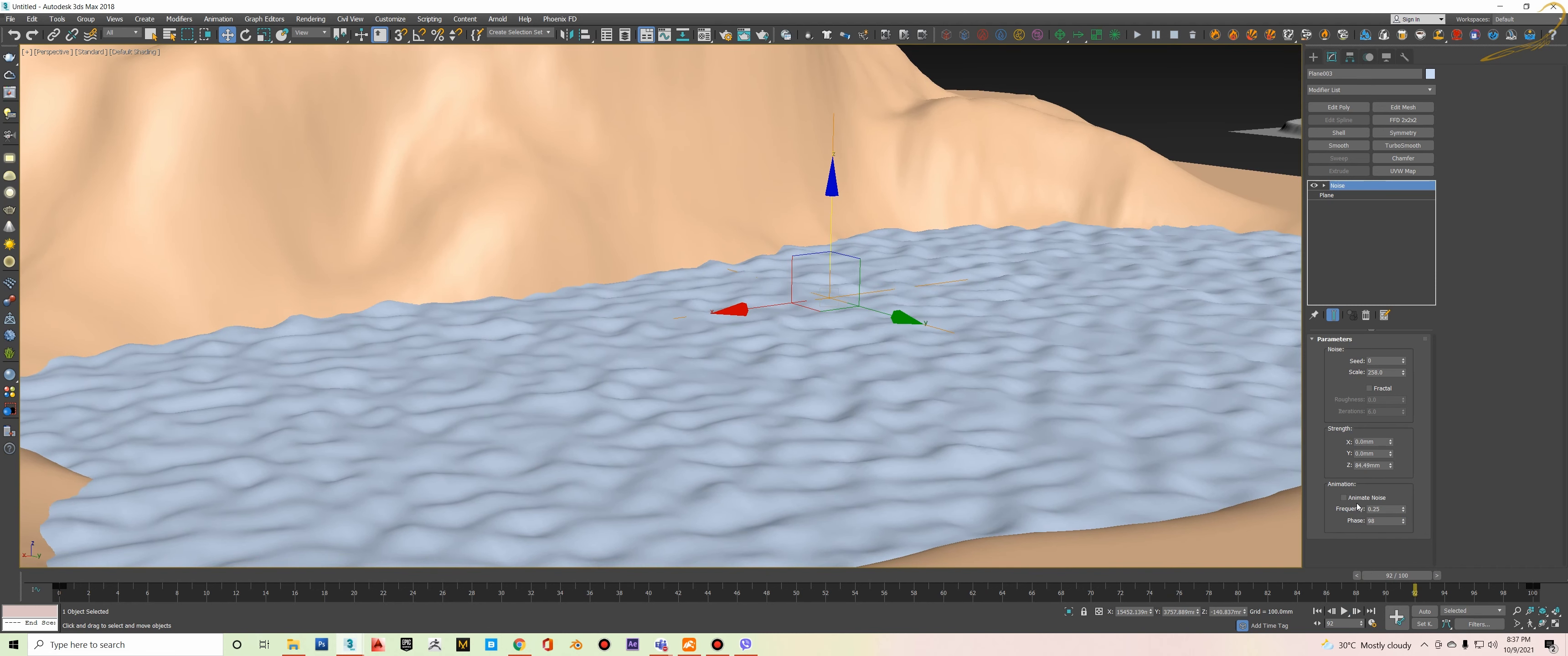
# - Turn on Animate Noise for the water plane and play the timeline to preview the waves
pyautogui.click(1344, 499)
pyautogui.scroll(-4, 894, 390)
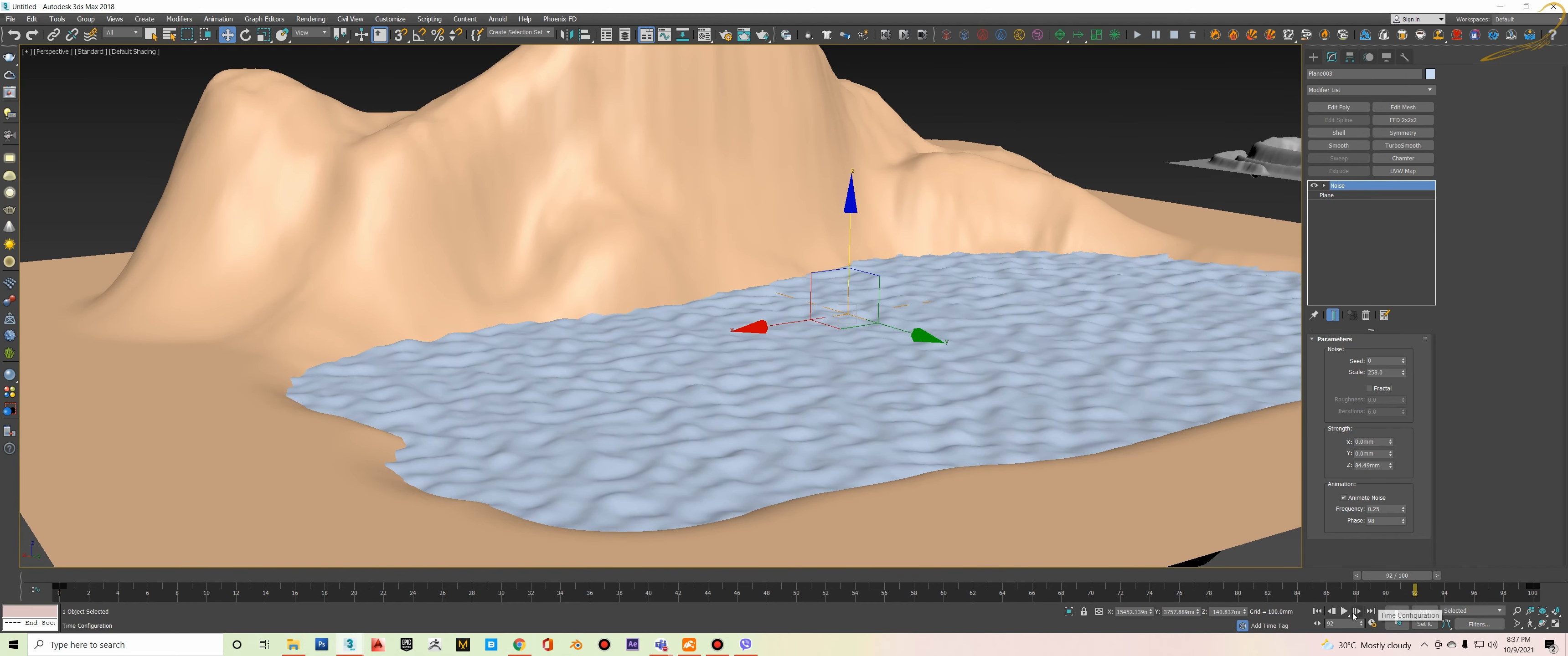
pyautogui.press('/')
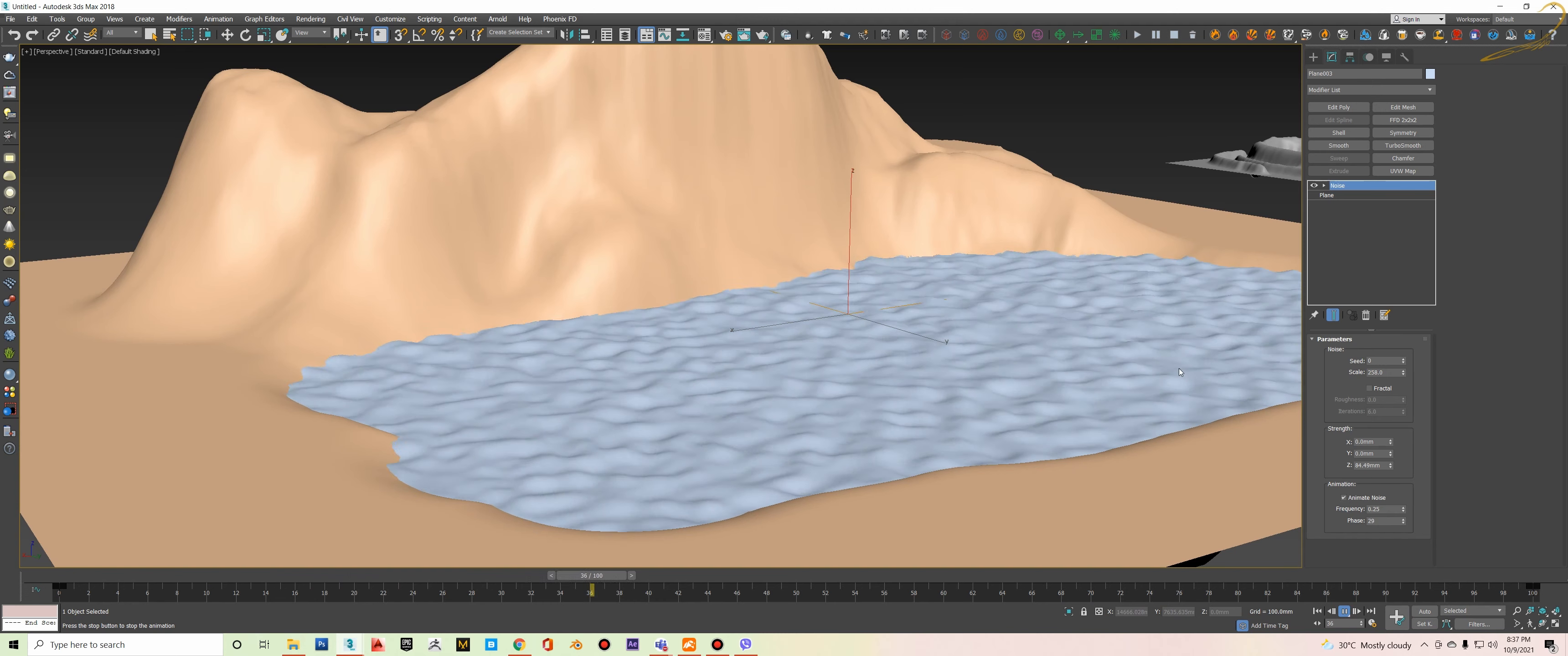